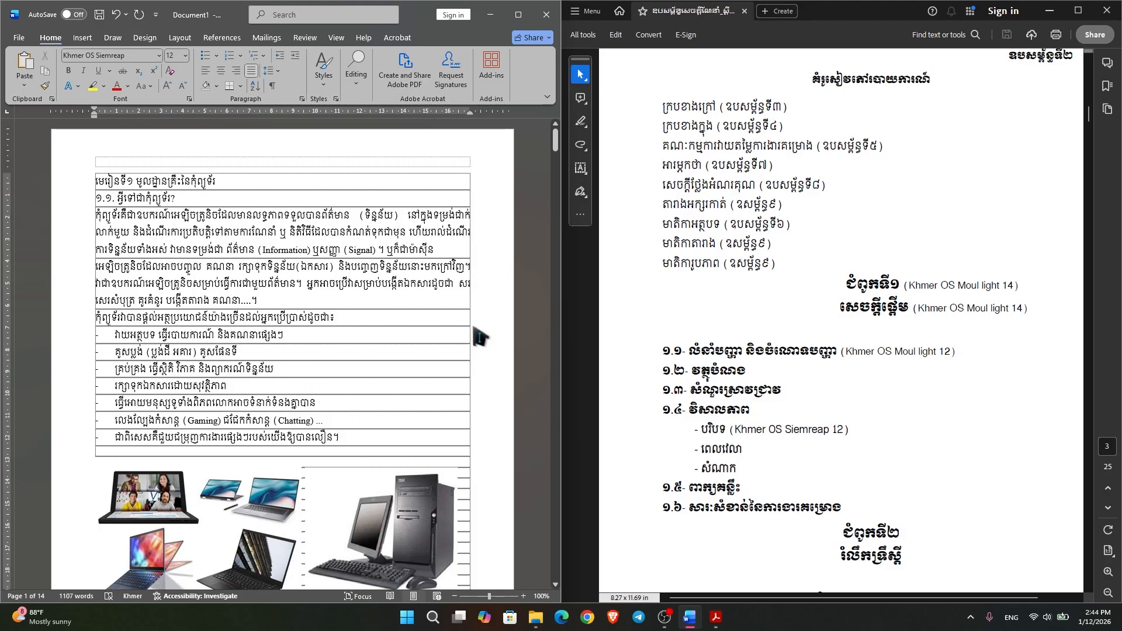
Examine the chapter one title lines and the numbered section outline in the PDF report guideline
{"action": "scroll", "coordinate": [932, 215], "scroll_direction": "up", "scroll_amount": 1}
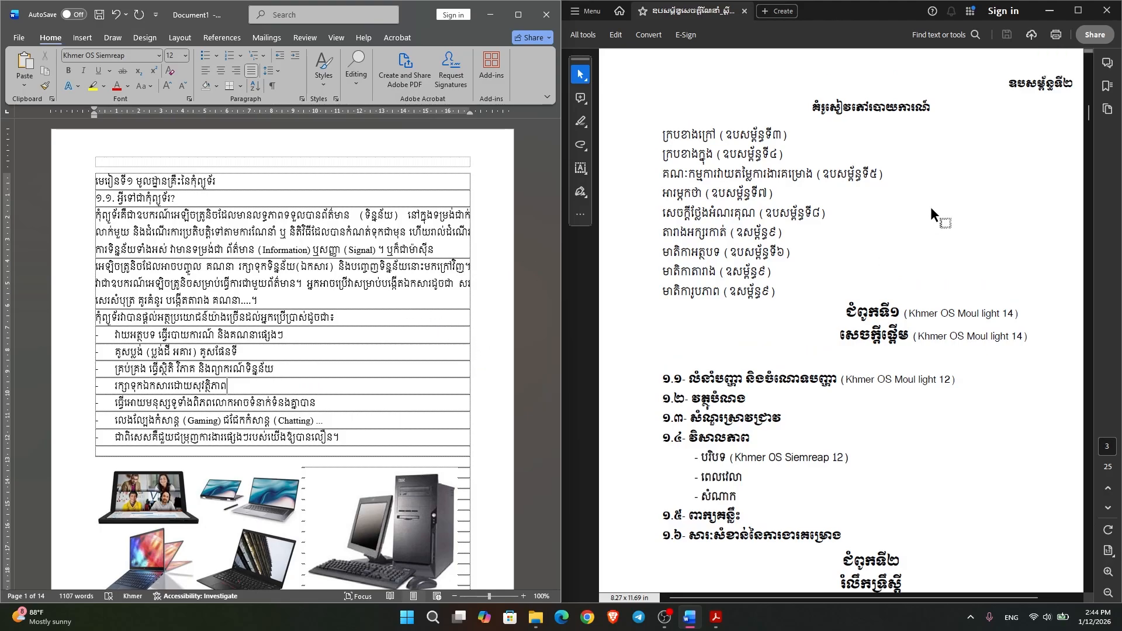
{"action": "scroll", "coordinate": [918, 261], "scroll_direction": "down", "scroll_amount": 1}
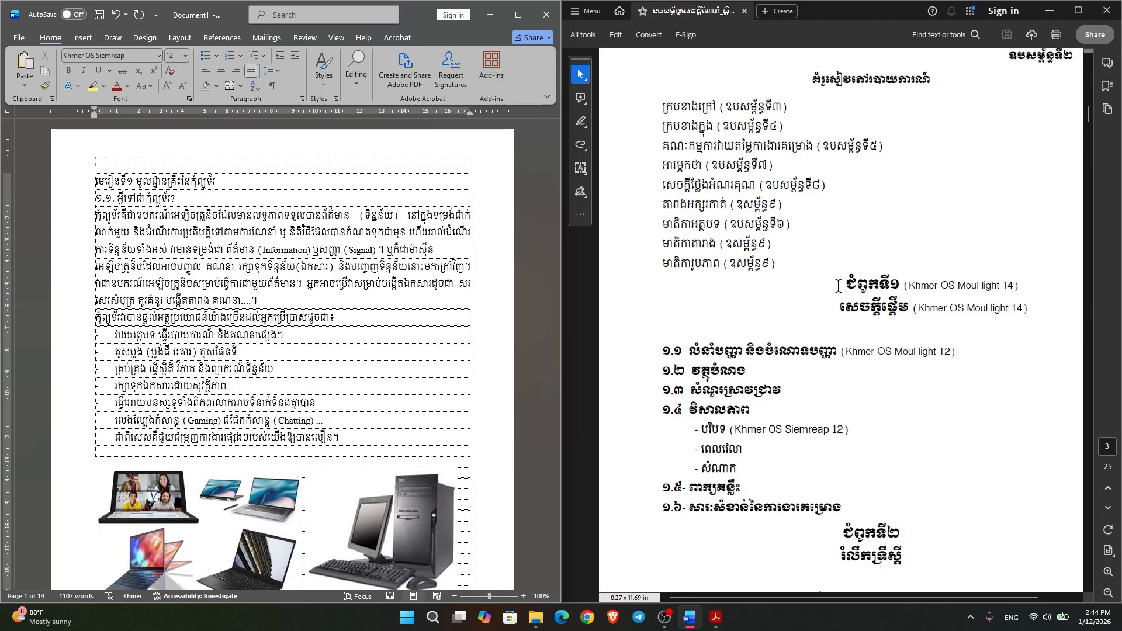
{"action": "left_click_drag", "start_coordinate": [837, 286], "coordinate": [905, 310]}
{"action": "scroll", "coordinate": [864, 291], "scroll_direction": "down", "scroll_amount": 2}
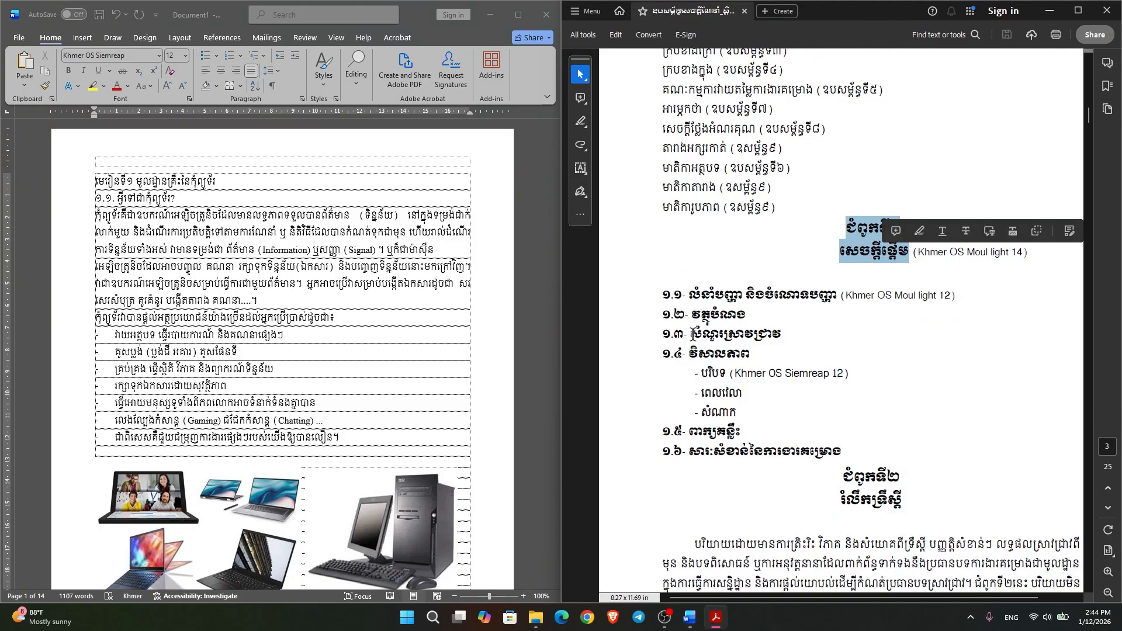
{"action": "left_click_drag", "start_coordinate": [694, 373], "coordinate": [738, 414]}
{"action": "left_click", "coordinate": [674, 360]}
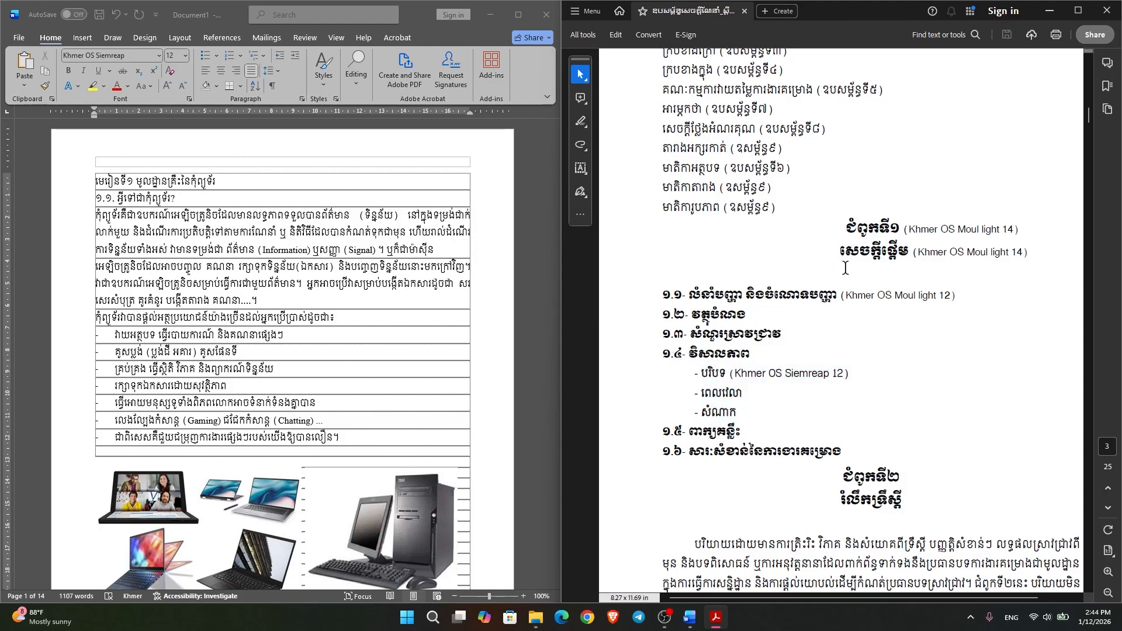
{"action": "scroll", "coordinate": [865, 265], "scroll_direction": "up", "scroll_amount": 4}
{"action": "scroll", "coordinate": [865, 264], "scroll_direction": "down", "scroll_amount": 3}
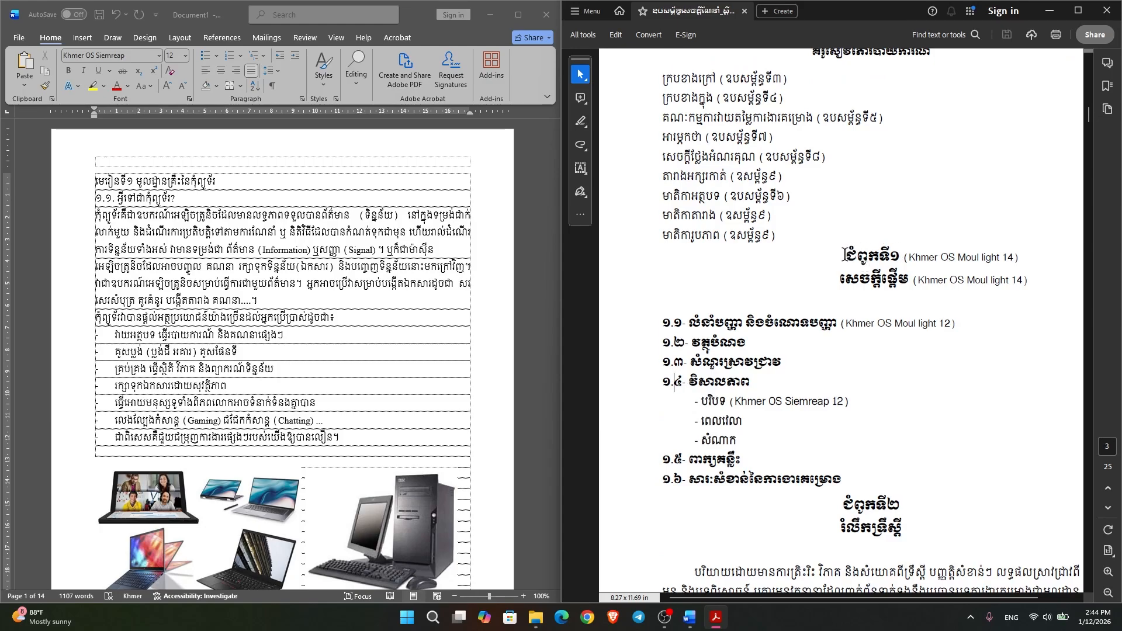
{"action": "left_click_drag", "start_coordinate": [844, 255], "coordinate": [934, 282]}
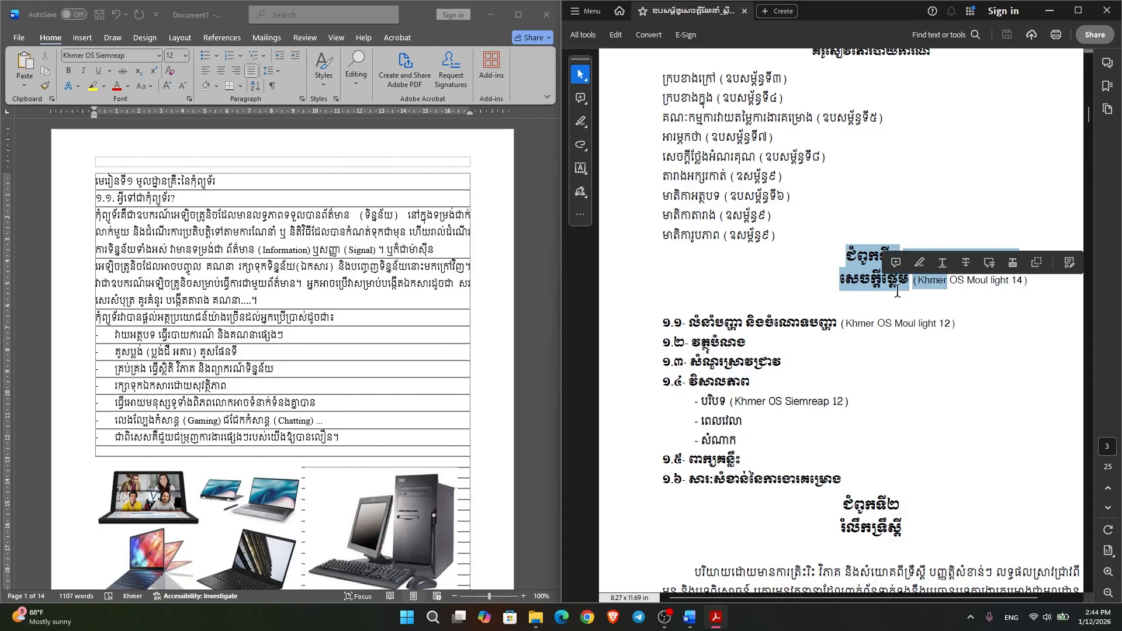
{"action": "left_click", "coordinate": [933, 285]}
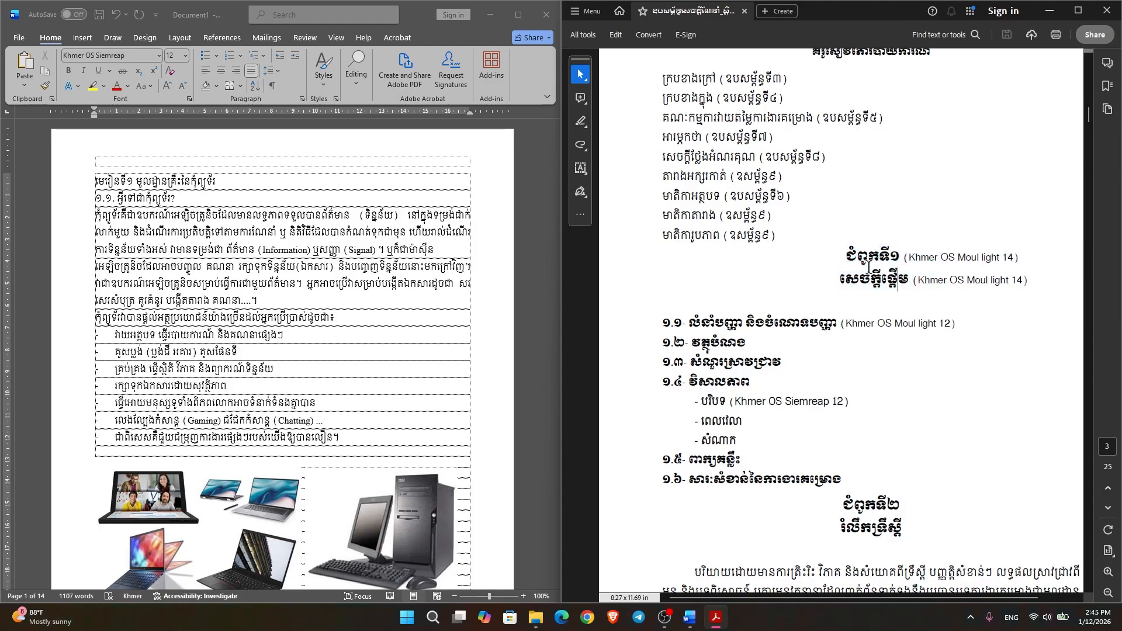
Check the font and size notes beside the chapter title, section 1.1 heading and sub-items in the PDF guideline
{"action": "left_click_drag", "start_coordinate": [848, 256], "coordinate": [1002, 257]}
{"action": "left_click_drag", "start_coordinate": [673, 323], "coordinate": [835, 323]}
{"action": "left_click", "coordinate": [939, 323]}
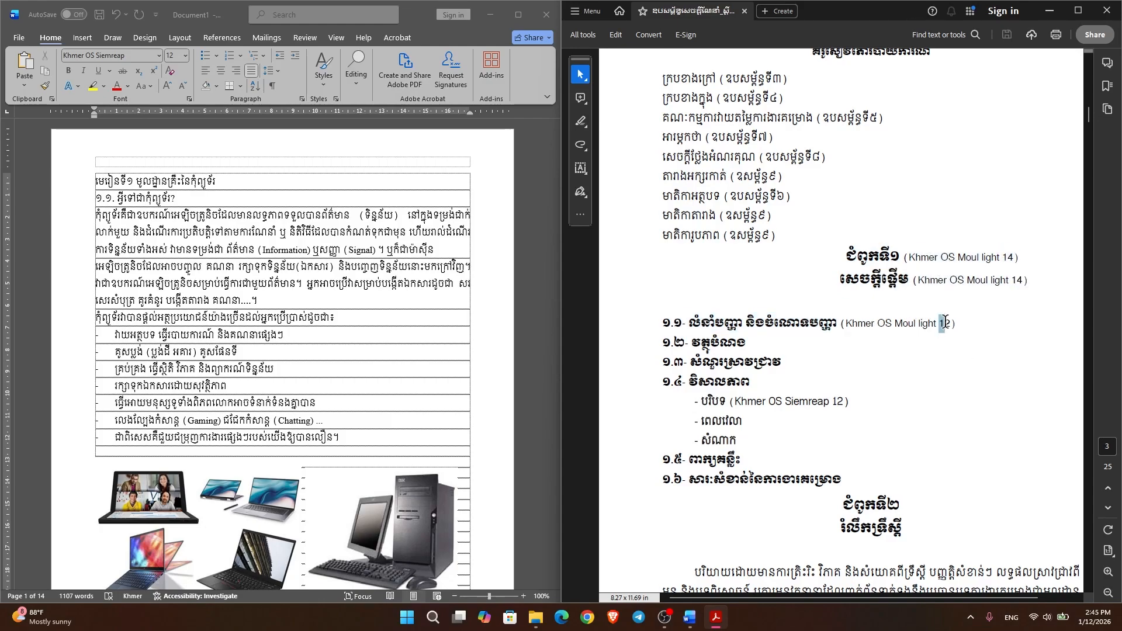
{"action": "left_click", "coordinate": [754, 401]}
{"action": "mouse_move", "coordinate": [717, 409]}
{"action": "left_mouse_down"}
{"action": "mouse_move", "coordinate": [754, 424]}
{"action": "mouse_move", "coordinate": [801, 408]}
{"action": "mouse_move", "coordinate": [734, 403]}
{"action": "left_mouse_up"}
{"action": "left_click", "coordinate": [800, 403]}
{"action": "left_click_drag", "start_coordinate": [832, 402], "coordinate": [845, 402]}
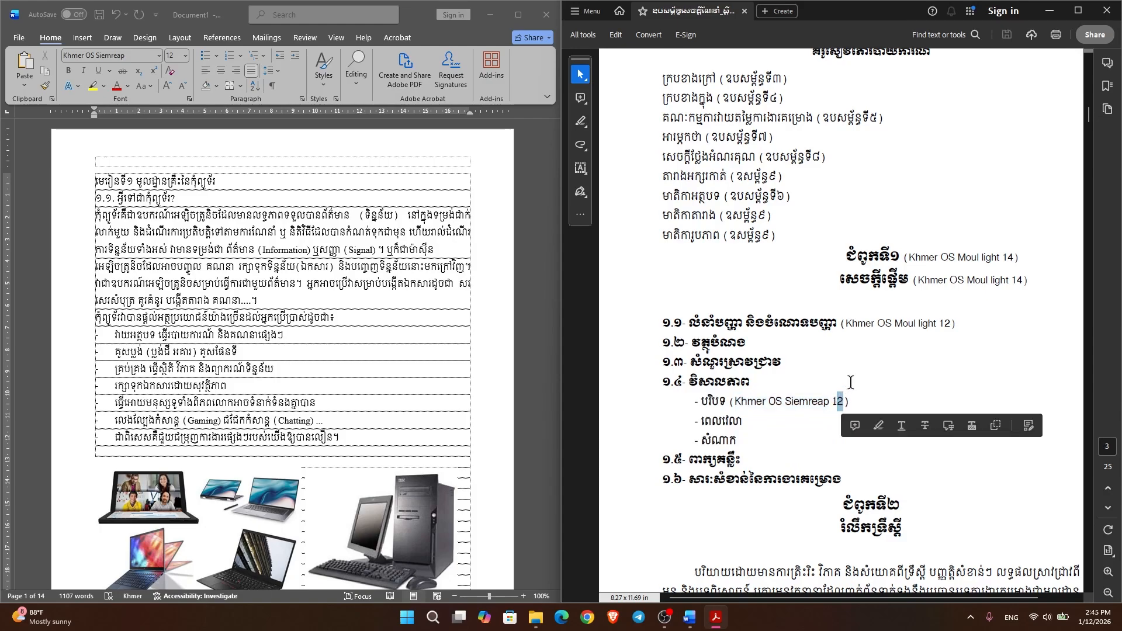
{"action": "key", "text": "Right"}
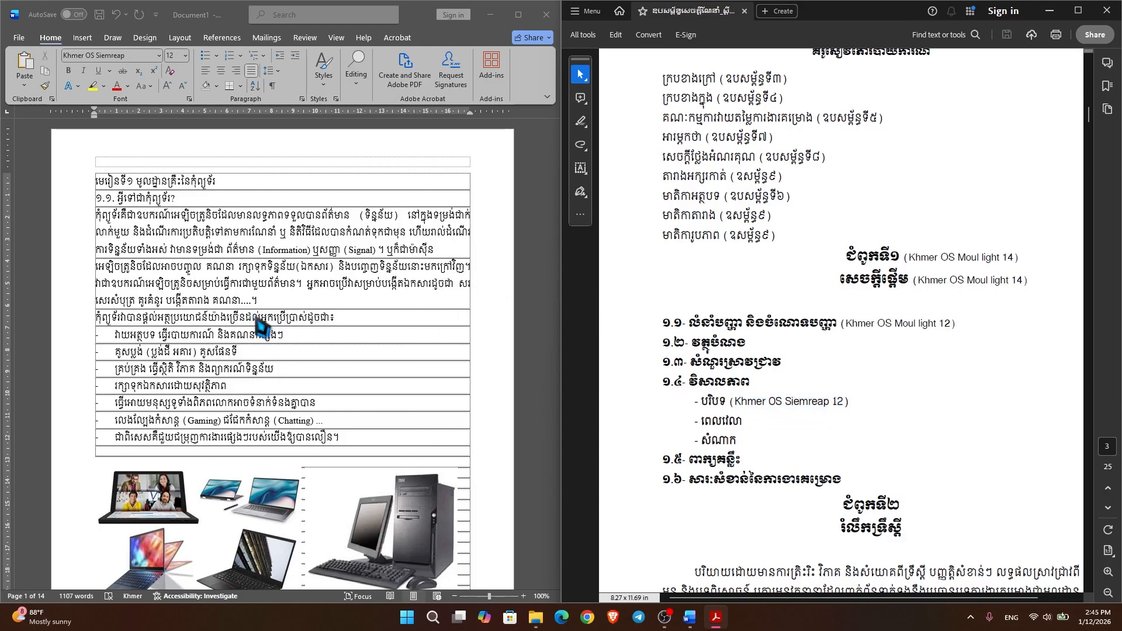
Switch to Word, maximize the document window and open the font settings of the Heading 1 style
{"action": "left_click", "coordinate": [51, 44]}
{"action": "left_click", "coordinate": [513, 22]}
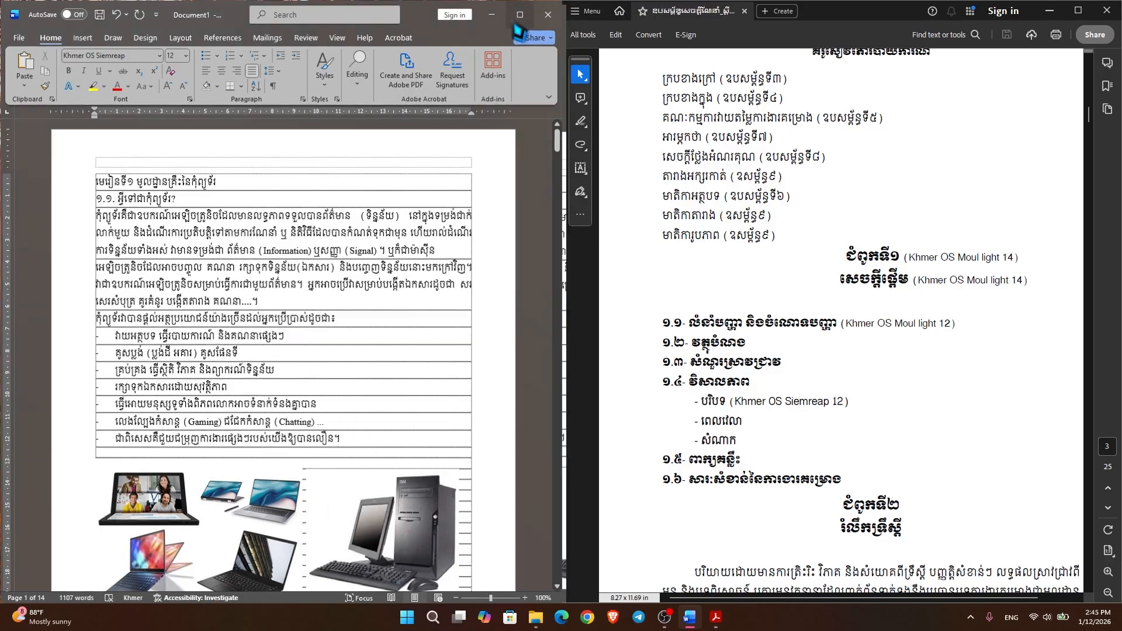
{"action": "scroll", "coordinate": [506, 315], "scroll_direction": "up", "scroll_amount": 6}
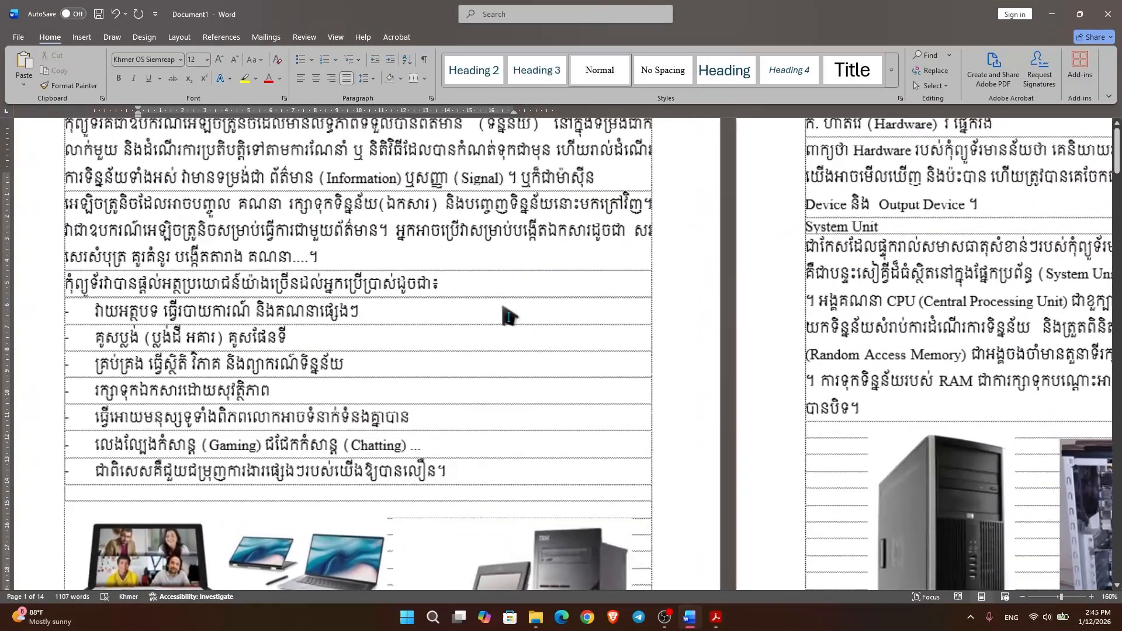
{"action": "scroll", "coordinate": [504, 308], "scroll_direction": "up", "scroll_amount": 3}
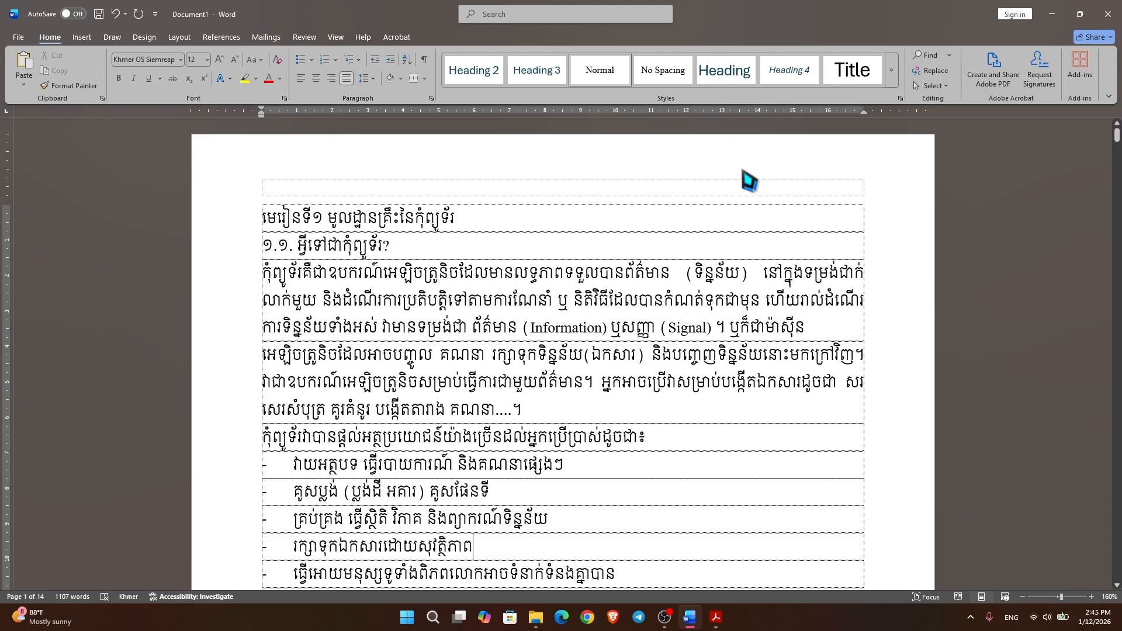
{"action": "right_click", "coordinate": [736, 79]}
{"action": "left_click", "coordinate": [774, 112]}
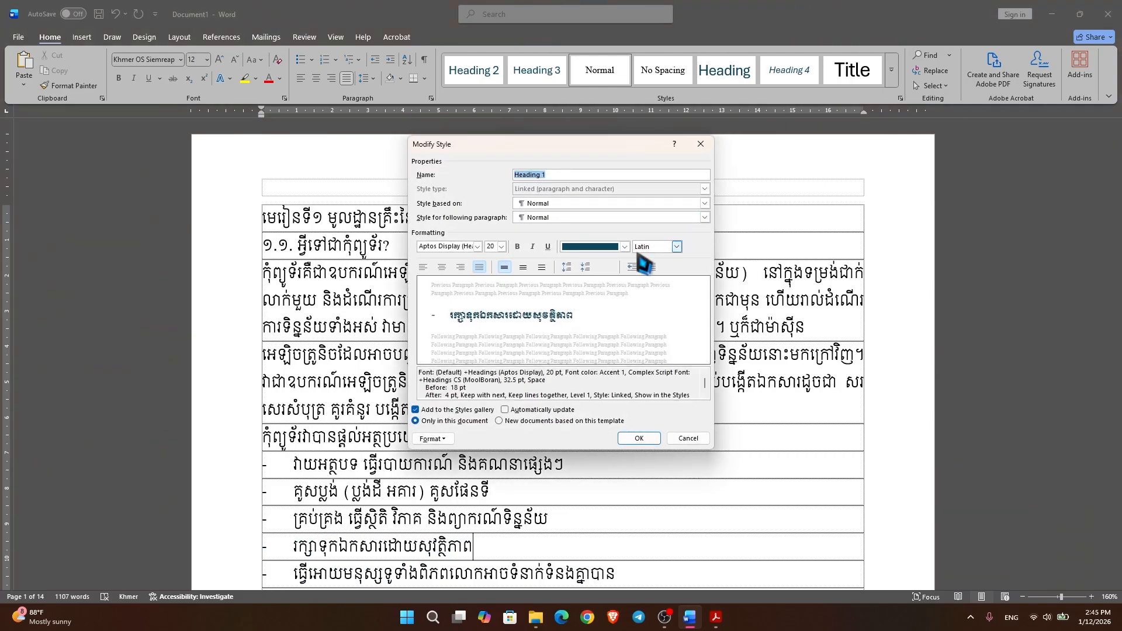
{"action": "left_click", "coordinate": [440, 443]}
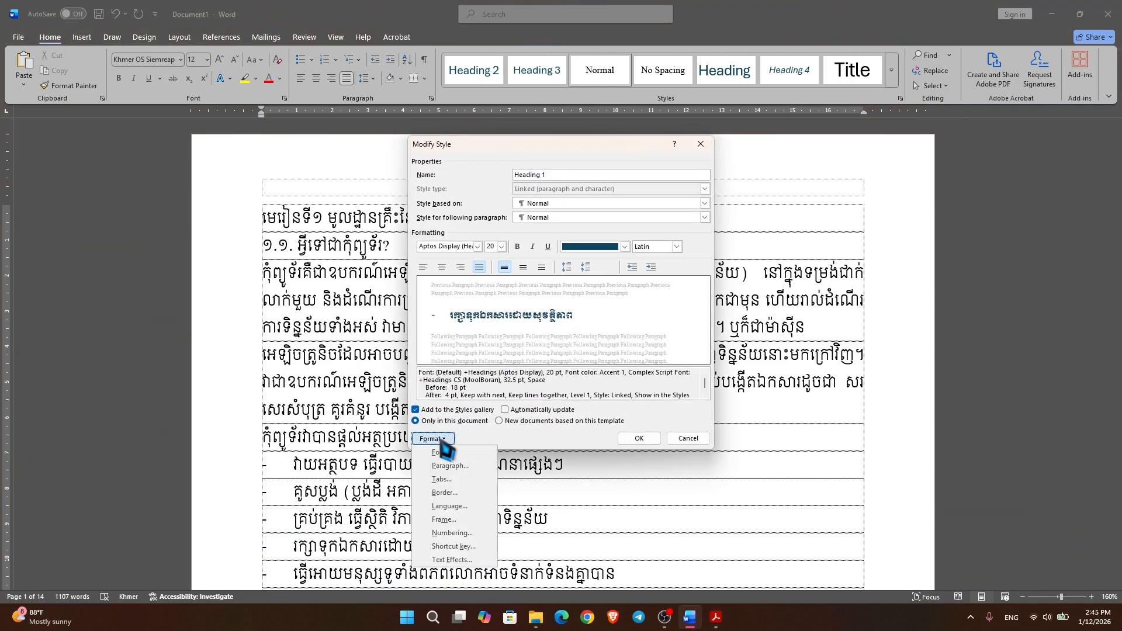
{"action": "left_click", "coordinate": [473, 456]}
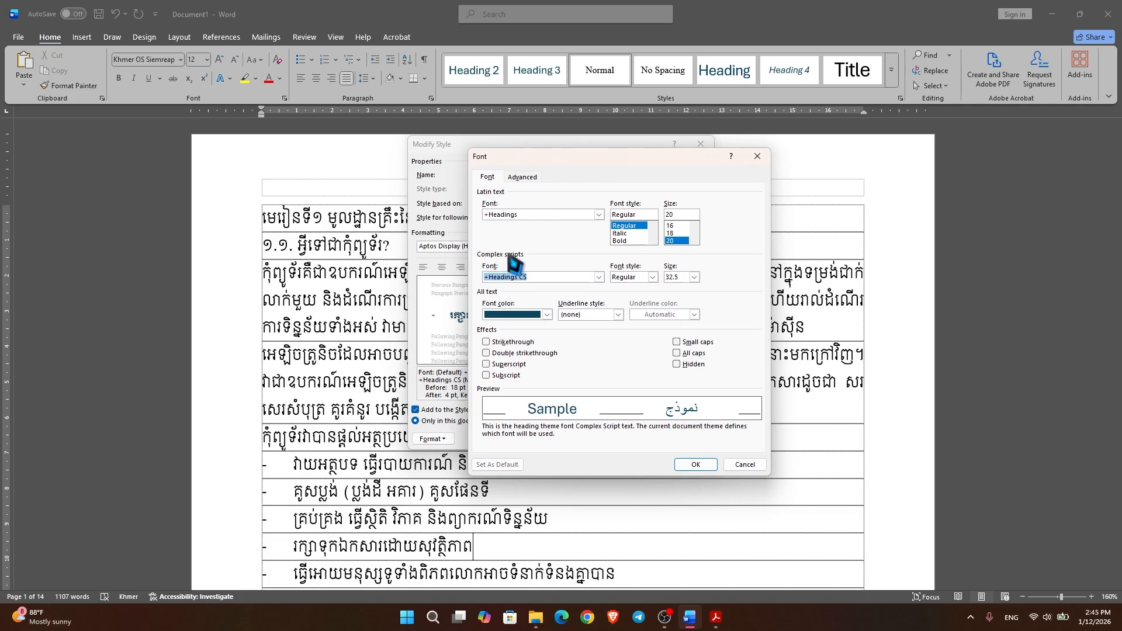
Set the Heading 1 Latin text font to Times New Roman at size 14, checking the chapter title size in the PDF
{"action": "left_click", "coordinate": [599, 215]}
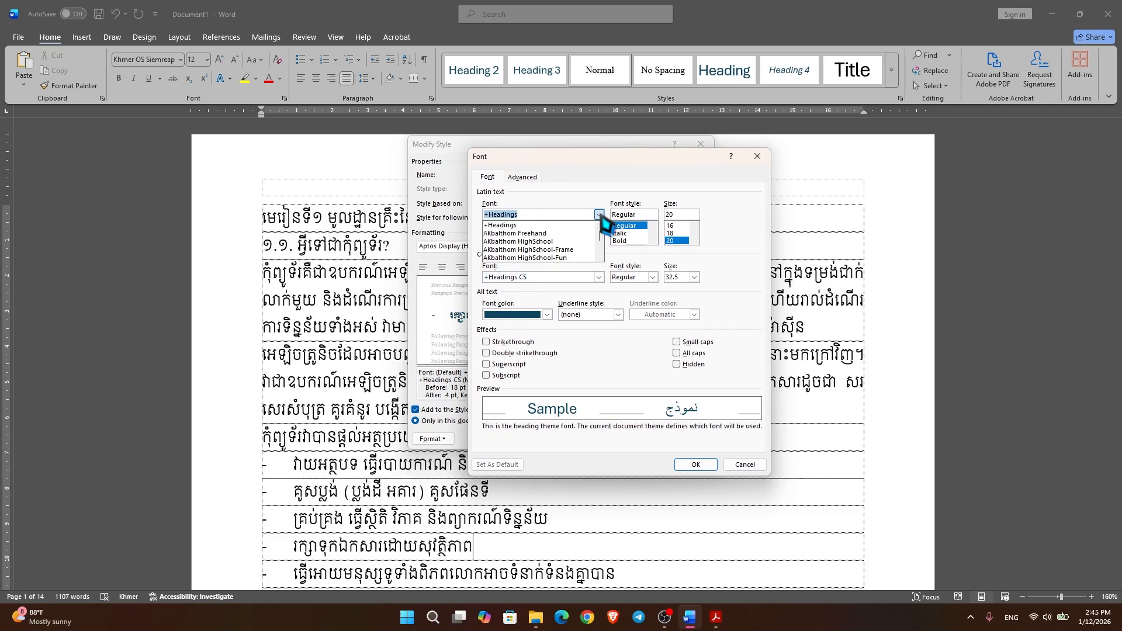
{"action": "left_click", "coordinate": [600, 215]}
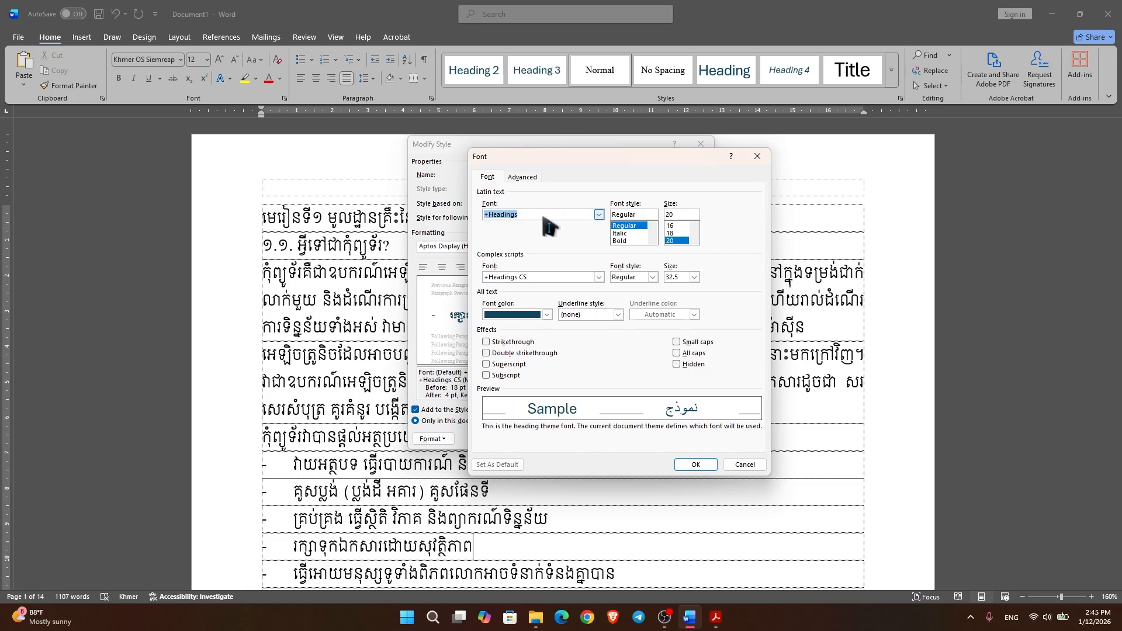
{"action": "type", "text": "time"}
{"action": "key", "text": "Down"}
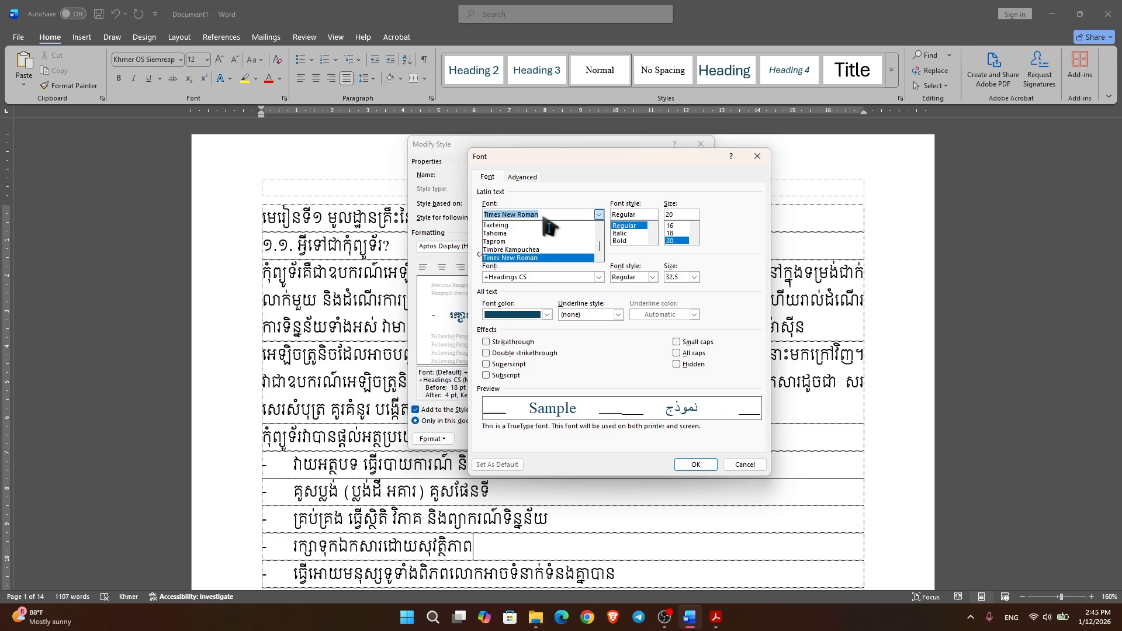
{"action": "left_click", "coordinate": [530, 257]}
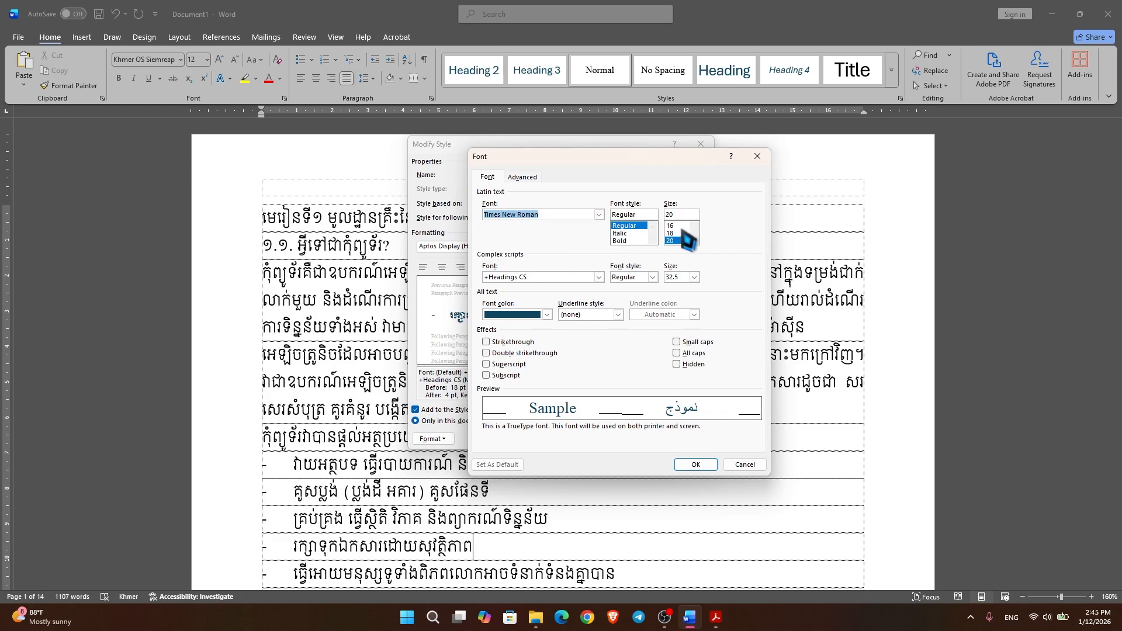
{"action": "left_click", "coordinate": [715, 617]}
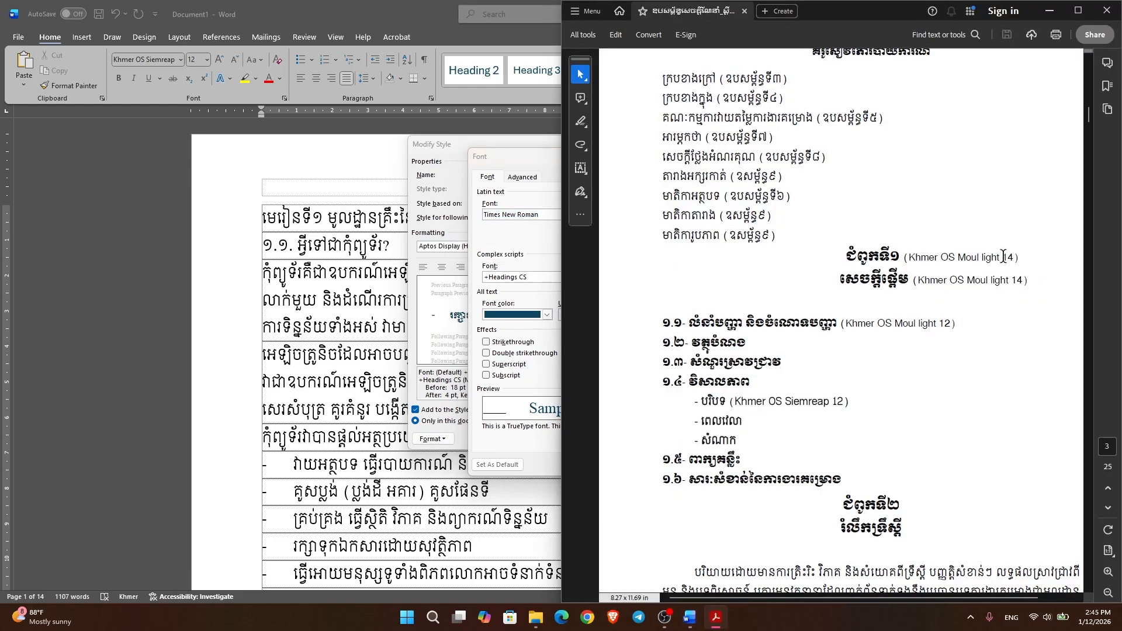
{"action": "double_click", "coordinate": [1006, 257]}
{"action": "left_click", "coordinate": [508, 242]}
{"action": "left_click", "coordinate": [678, 240]}
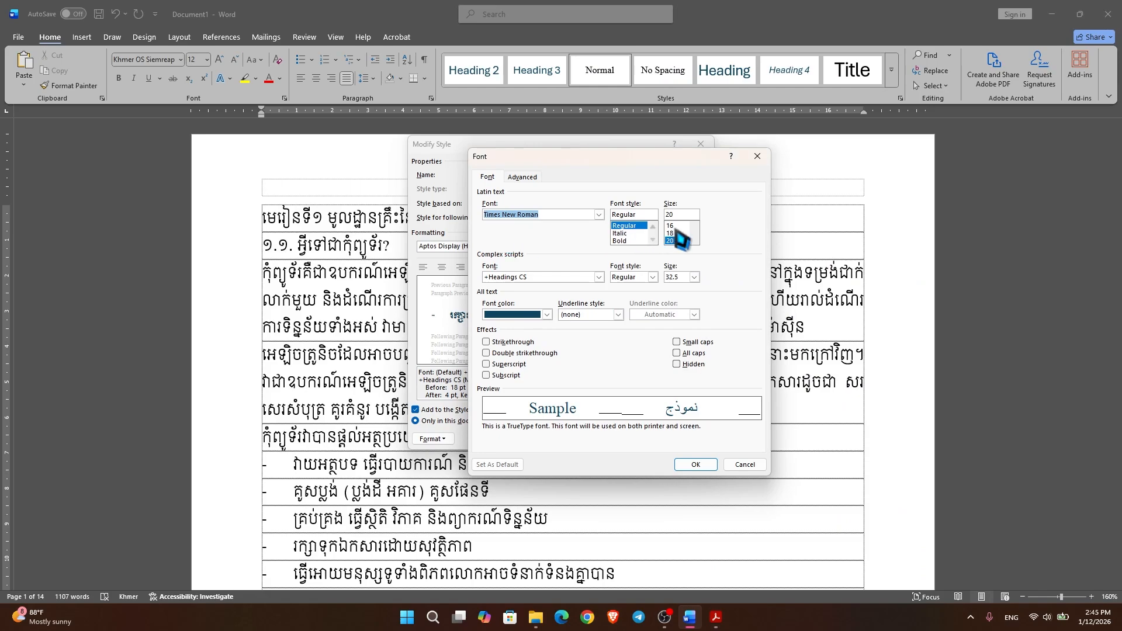
{"action": "left_click", "coordinate": [671, 241]}
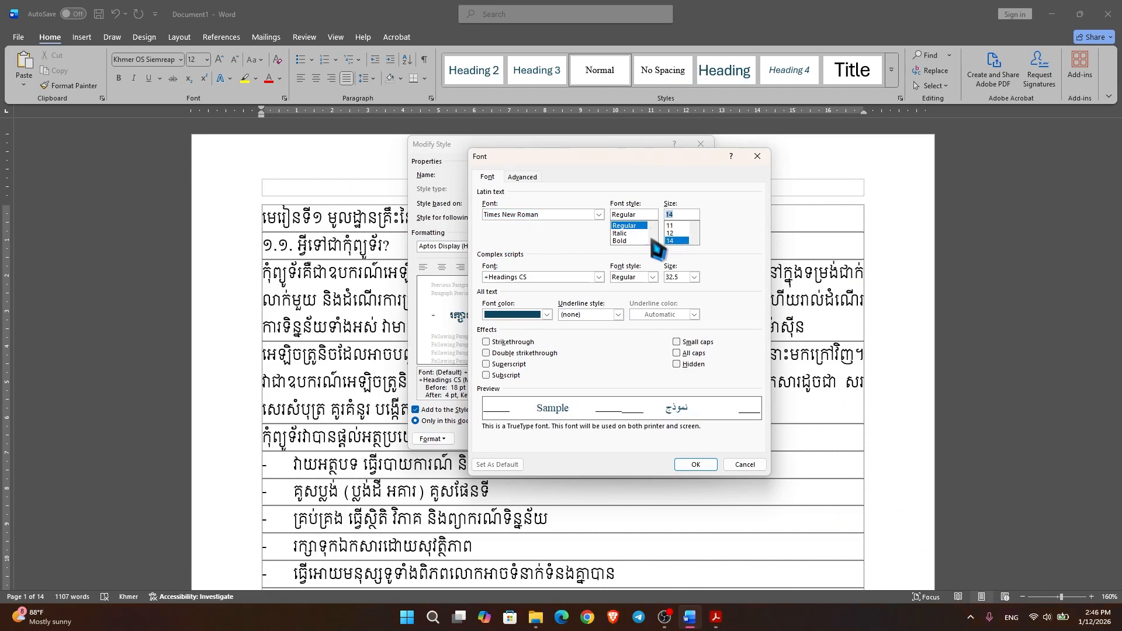
Set the Heading 1 complex scripts font to Khmer OS Muol Light at size 14
{"action": "left_click", "coordinate": [528, 278]}
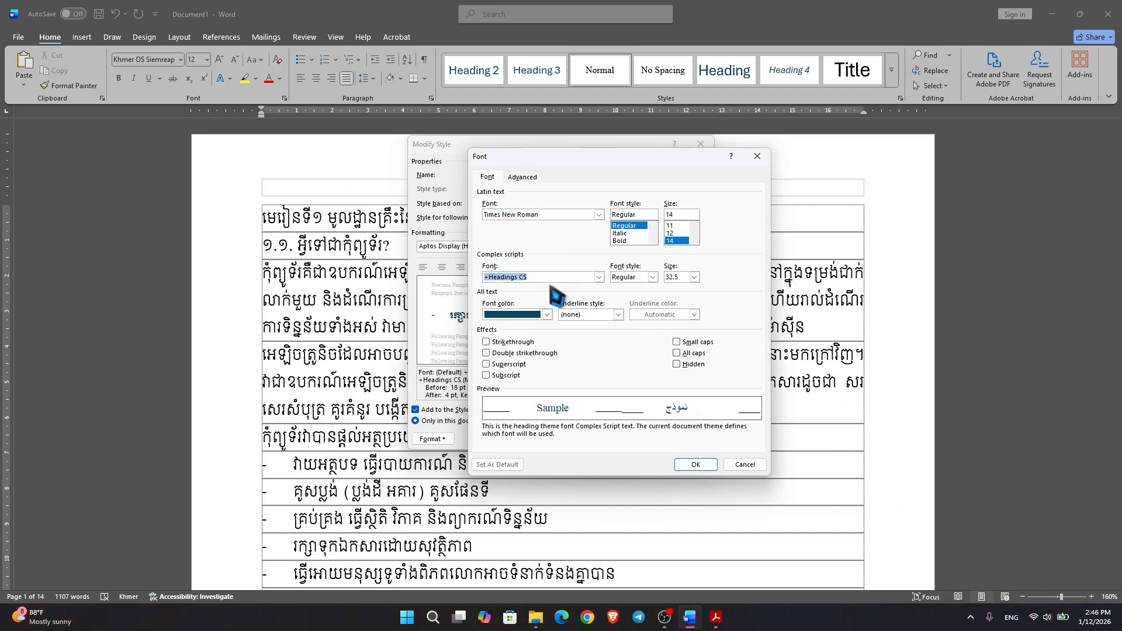
{"action": "key", "text": "alt+Down"}
{"action": "type", "text": "Khmer O"}
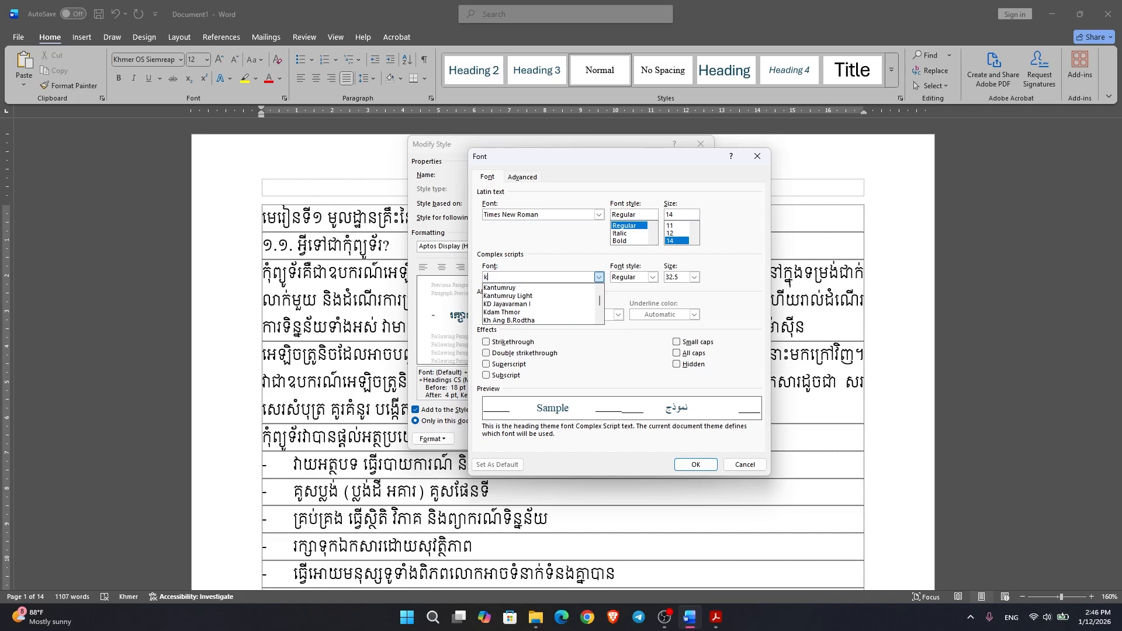
{"action": "type", "text": "S m"}
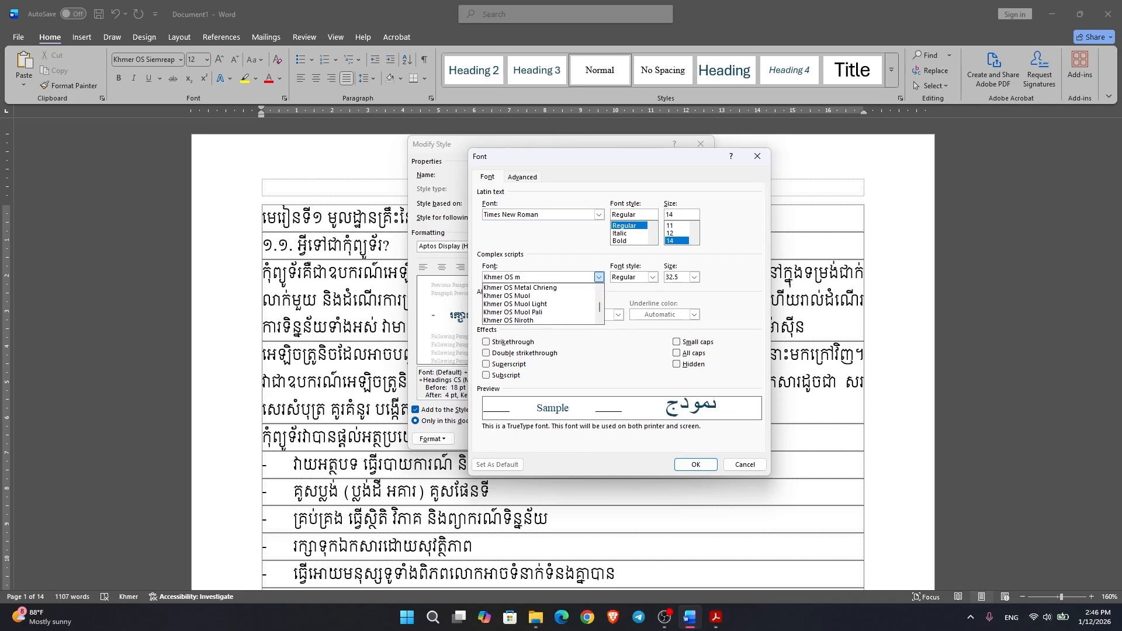
{"action": "key", "text": "BackSpace"}
{"action": "type", "text": "M"}
{"action": "left_click", "coordinate": [528, 303]}
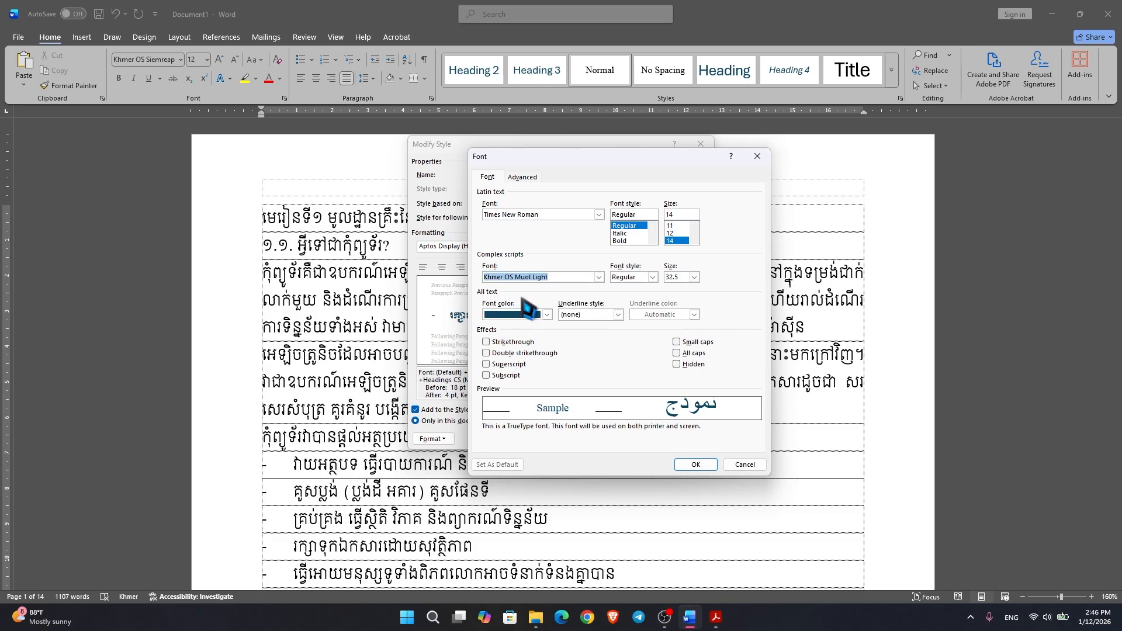
{"action": "left_click", "coordinate": [694, 277]}
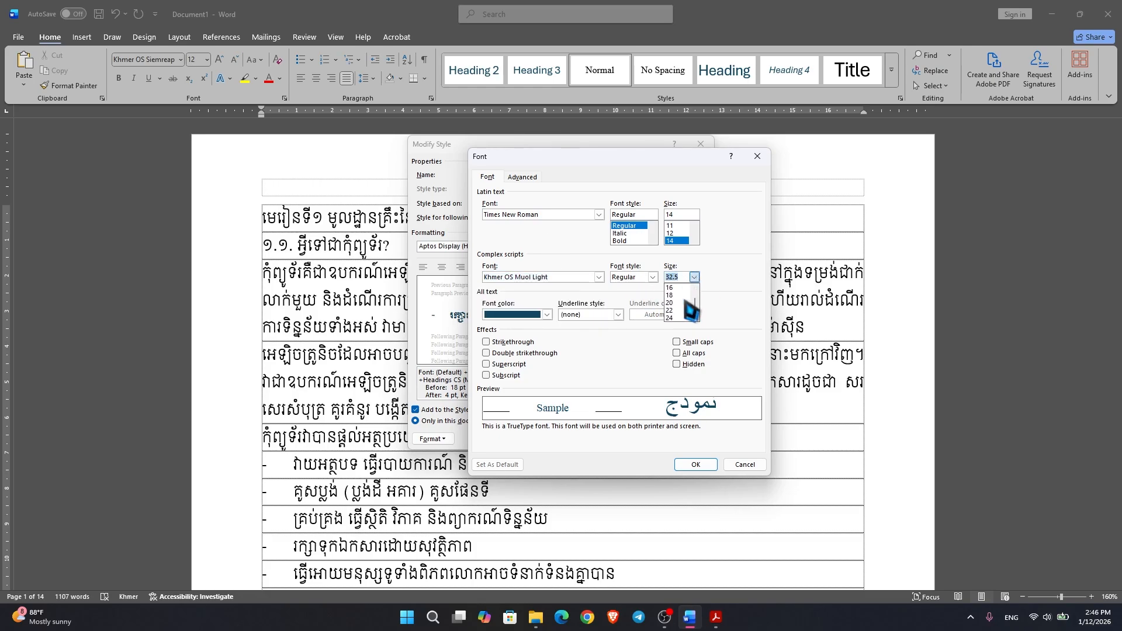
{"action": "left_click", "coordinate": [681, 304]}
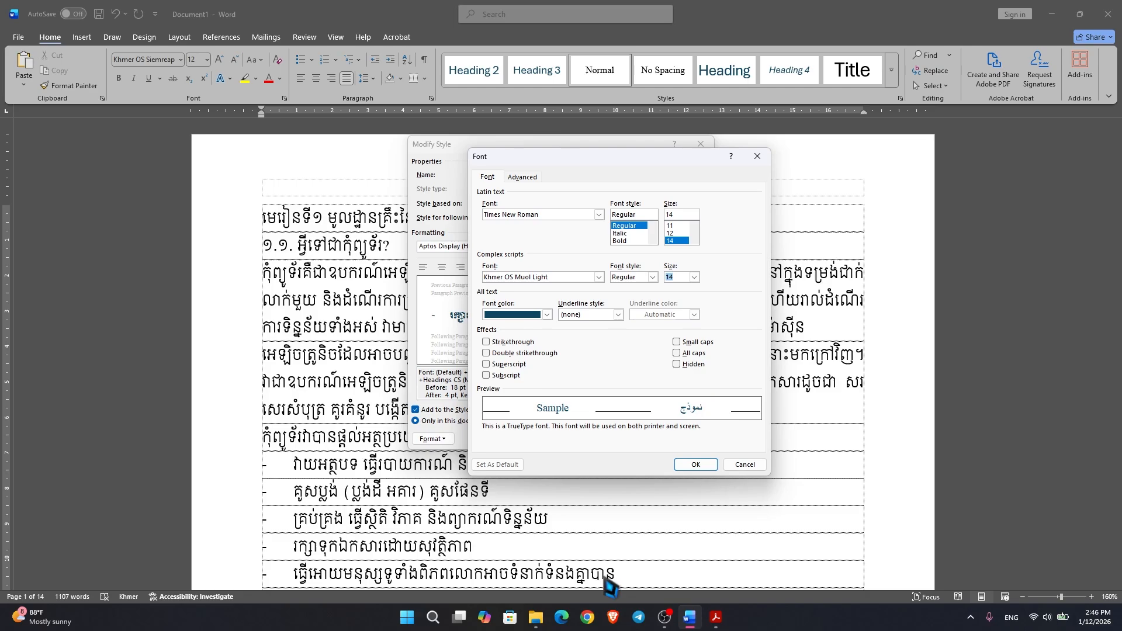
Compare with the chapter title in the PDF, set the Heading 1 font color to Automatic and apply the font settings
{"action": "left_click", "coordinate": [715, 617]}
{"action": "left_click_drag", "start_coordinate": [846, 257], "coordinate": [909, 283]}
{"action": "left_click", "coordinate": [538, 306]}
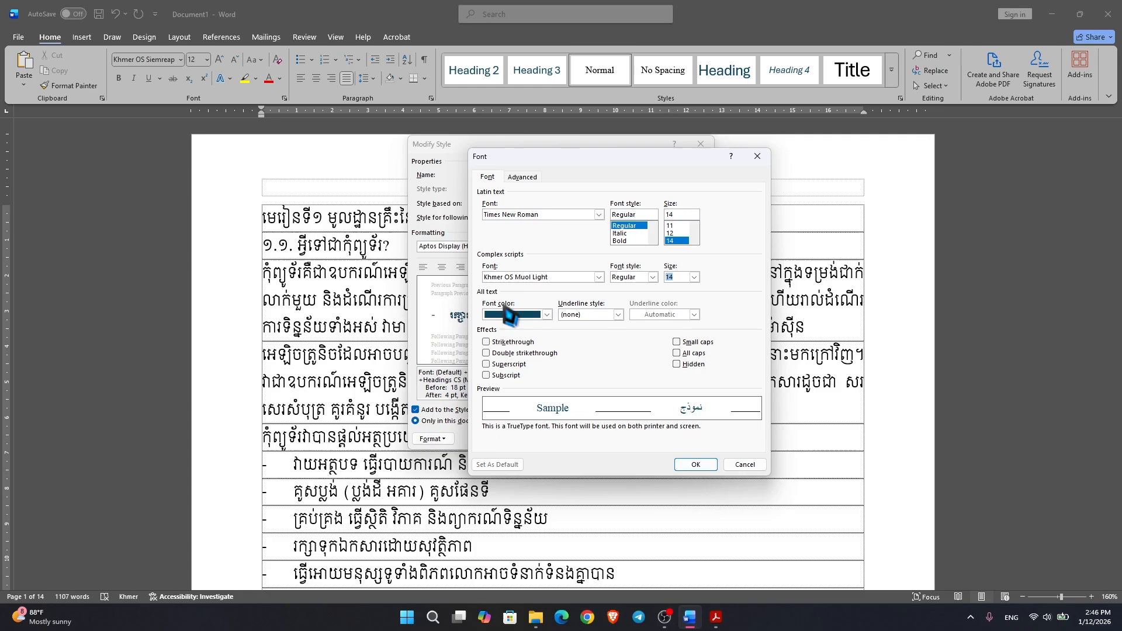
{"action": "left_click", "coordinate": [543, 315]}
{"action": "left_click", "coordinate": [527, 342]}
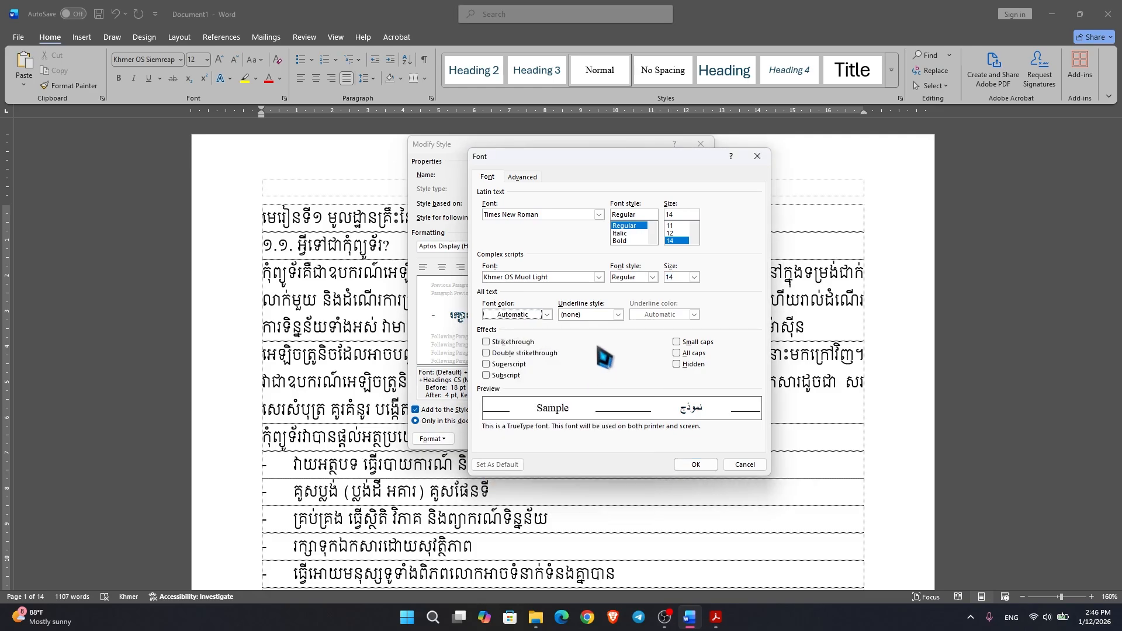
{"action": "left_click", "coordinate": [697, 463]}
Compare with the chapter title's alignment in the PDF, set Heading 1 to centered alignment and save the style
{"action": "left_click", "coordinate": [715, 620]}
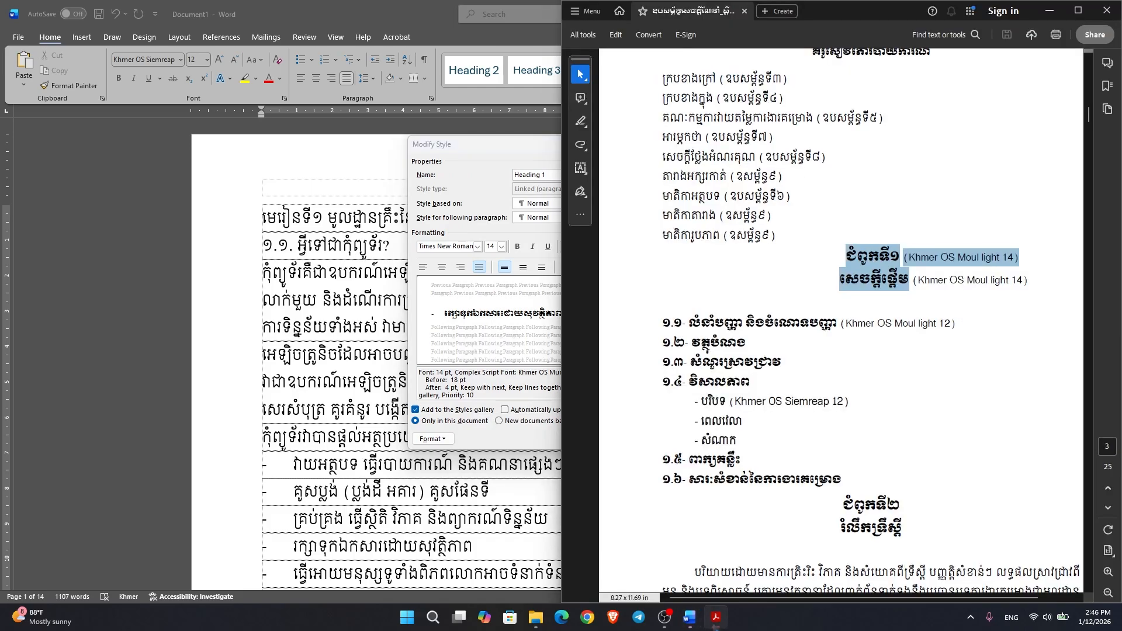
{"action": "left_click", "coordinate": [859, 280]}
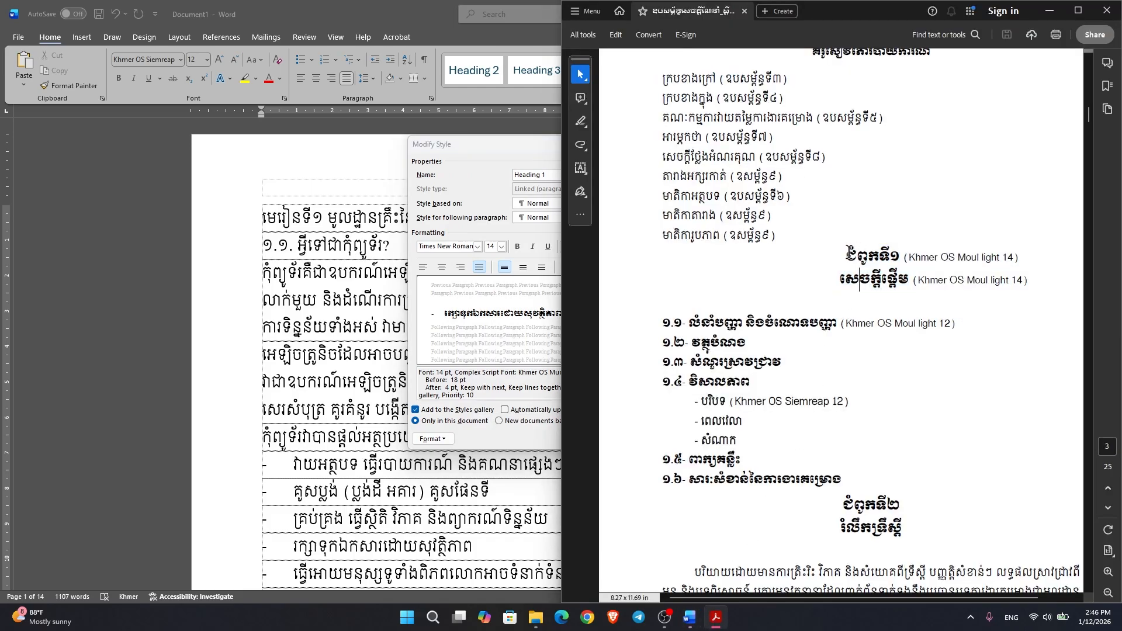
{"action": "left_click_drag", "start_coordinate": [849, 253], "coordinate": [899, 279]}
{"action": "left_click", "coordinate": [901, 277]}
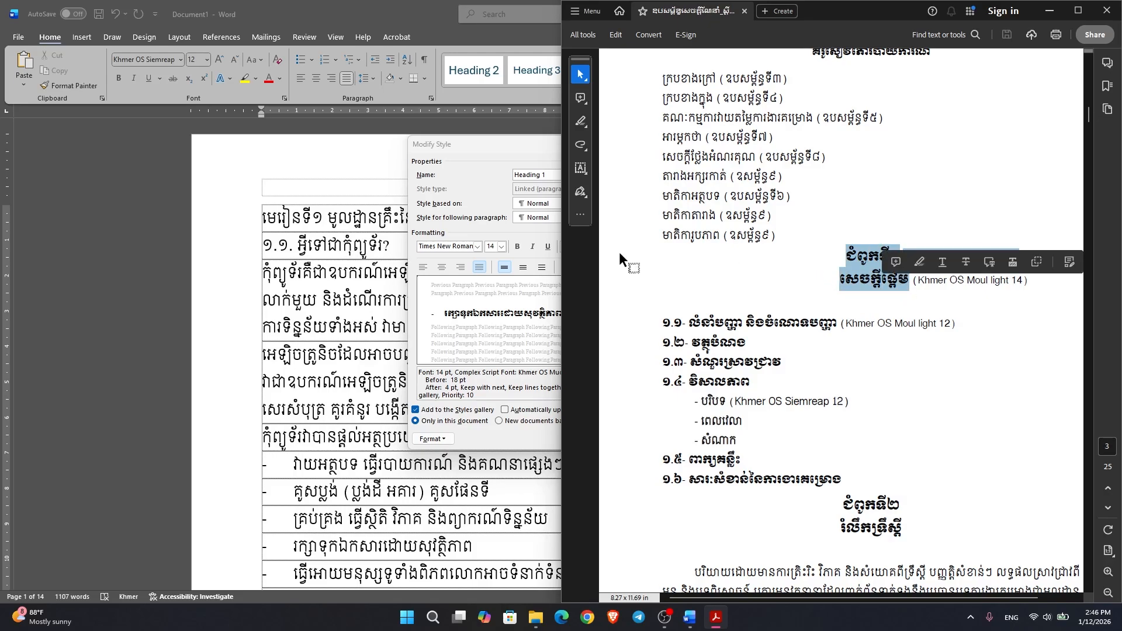
{"action": "left_click", "coordinate": [859, 284]}
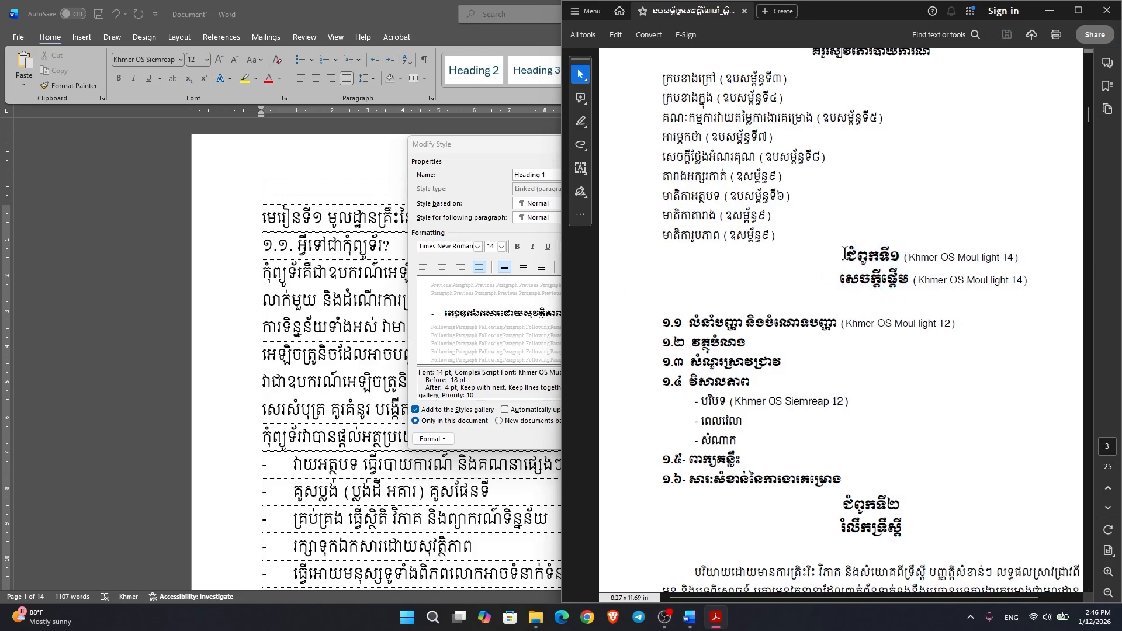
{"action": "left_click_drag", "start_coordinate": [845, 253], "coordinate": [903, 283]}
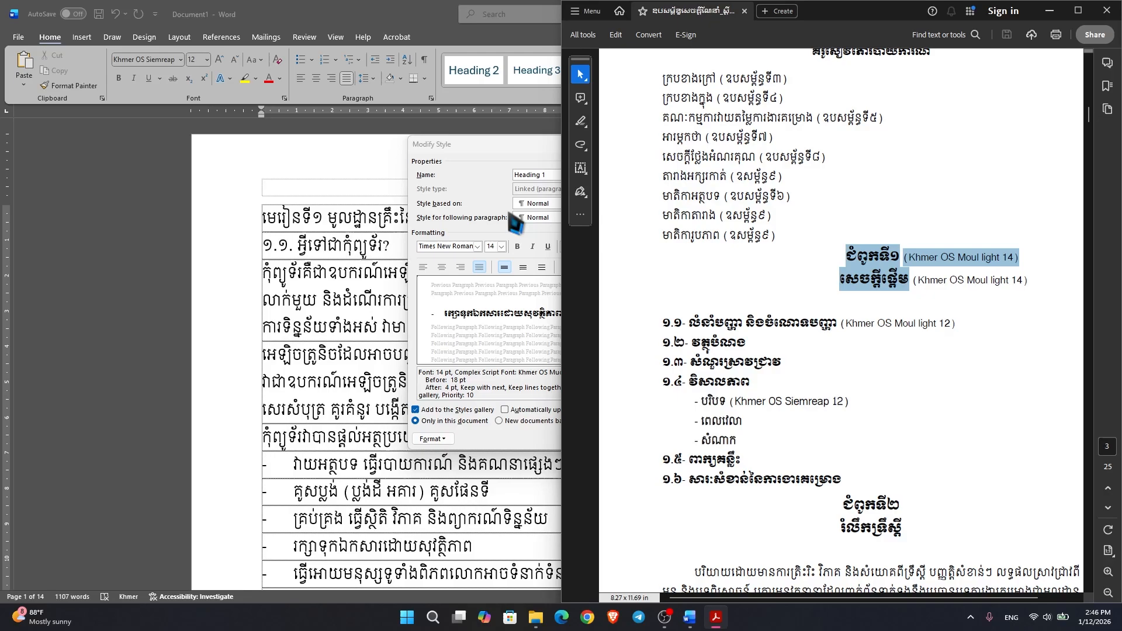
{"action": "left_click", "coordinate": [490, 159]}
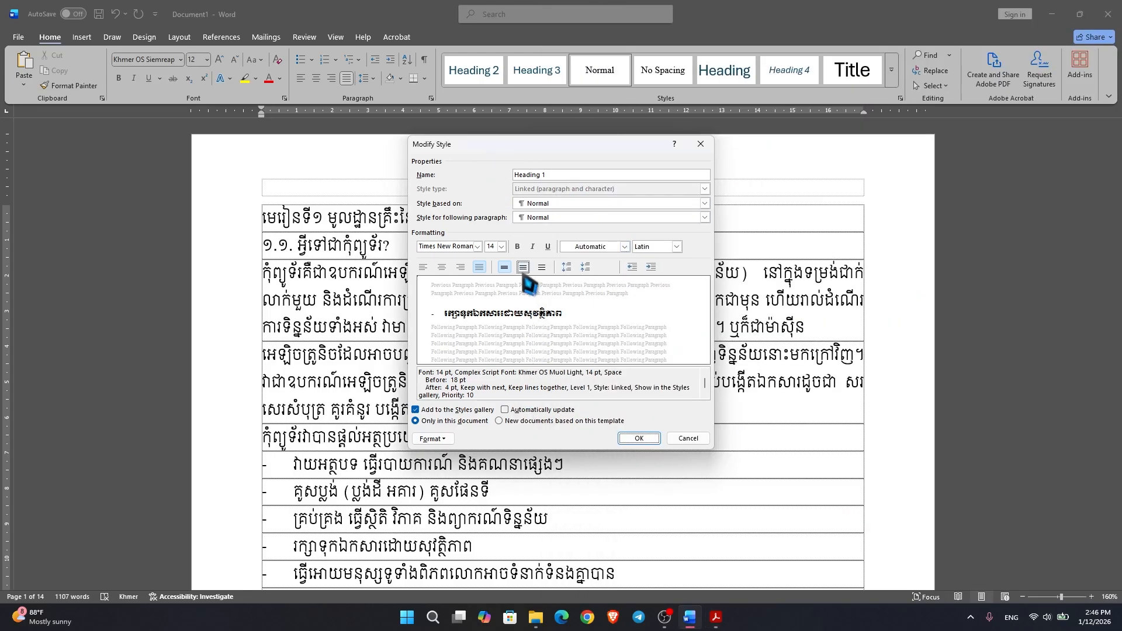
{"action": "left_click", "coordinate": [442, 268]}
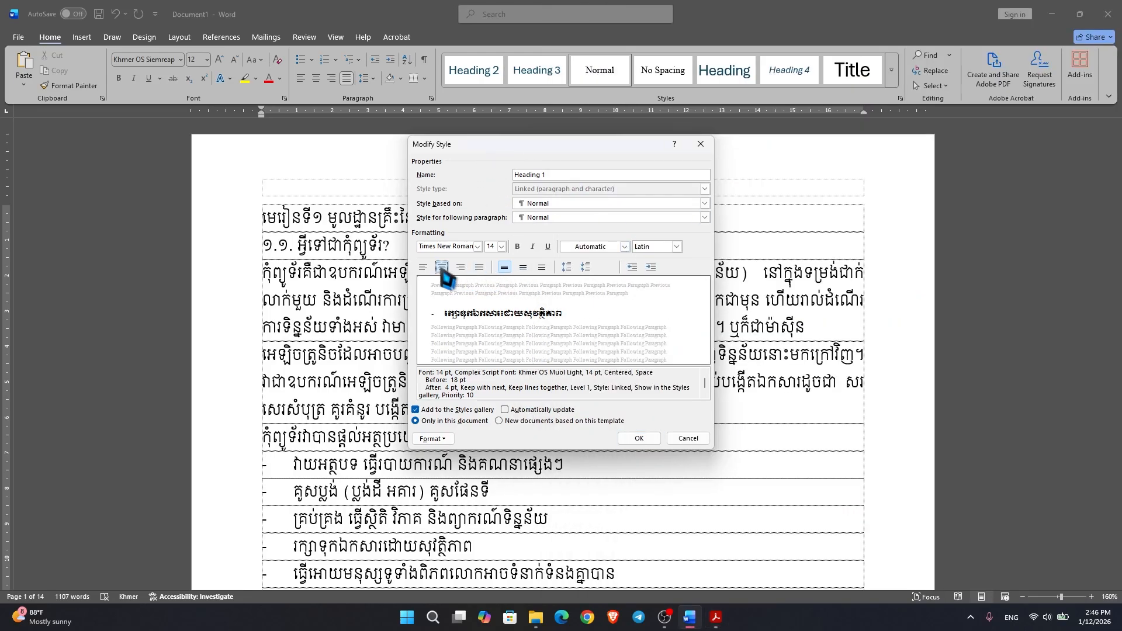
{"action": "left_click", "coordinate": [648, 439]}
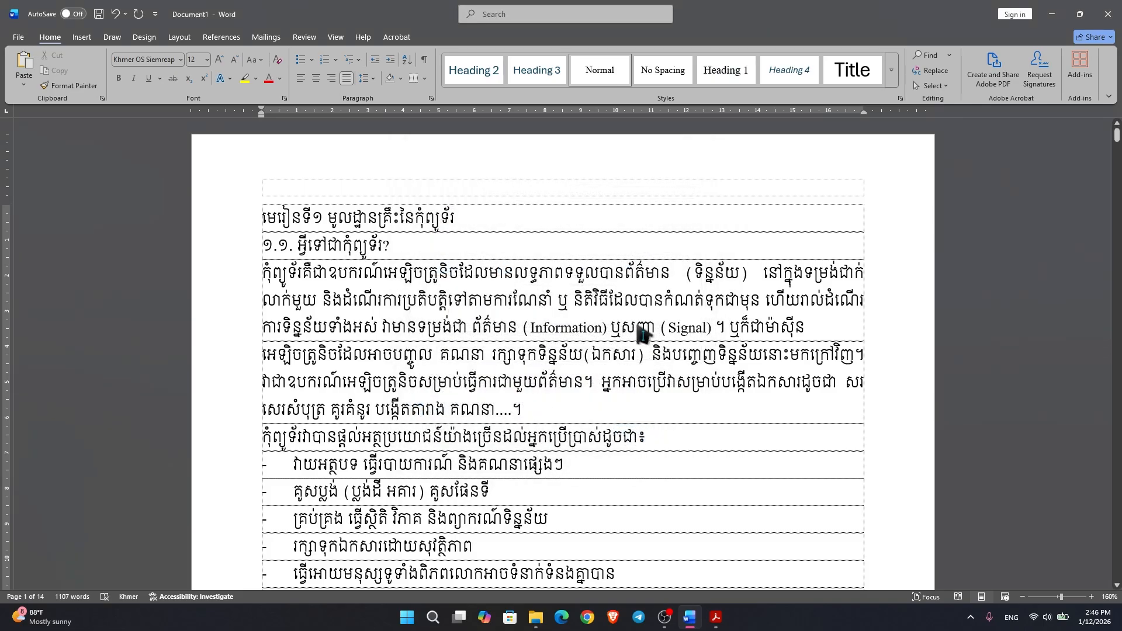
Check the 1.1 section heading in the PDF and open the font settings of the Heading 2 style in Word
{"action": "left_click", "coordinate": [716, 617]}
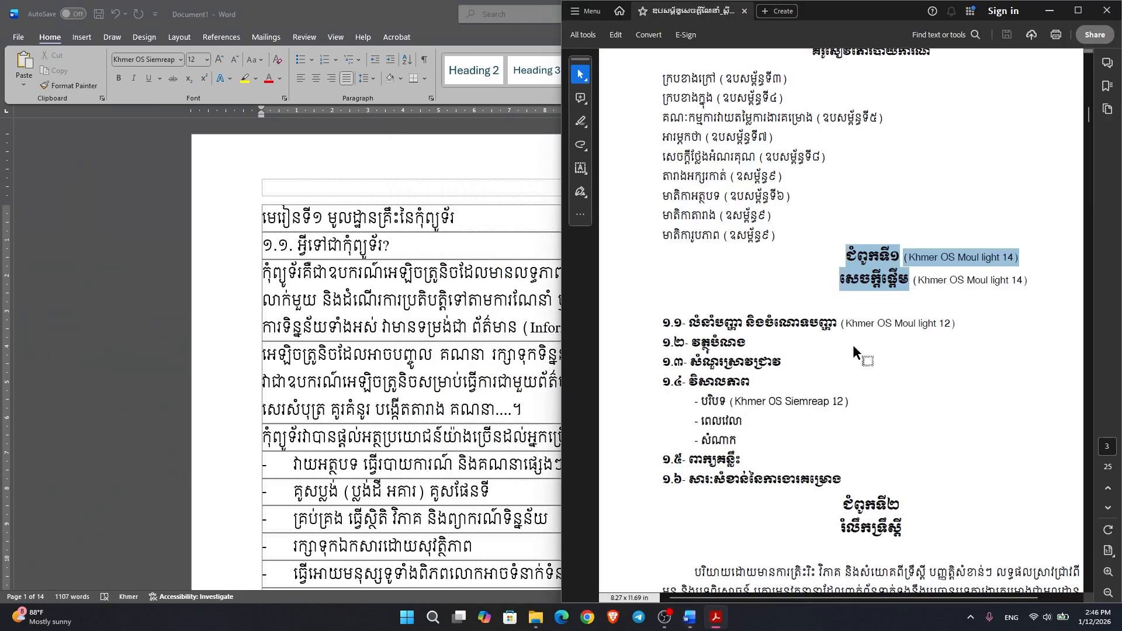
{"action": "left_click_drag", "start_coordinate": [690, 322], "coordinate": [833, 322]}
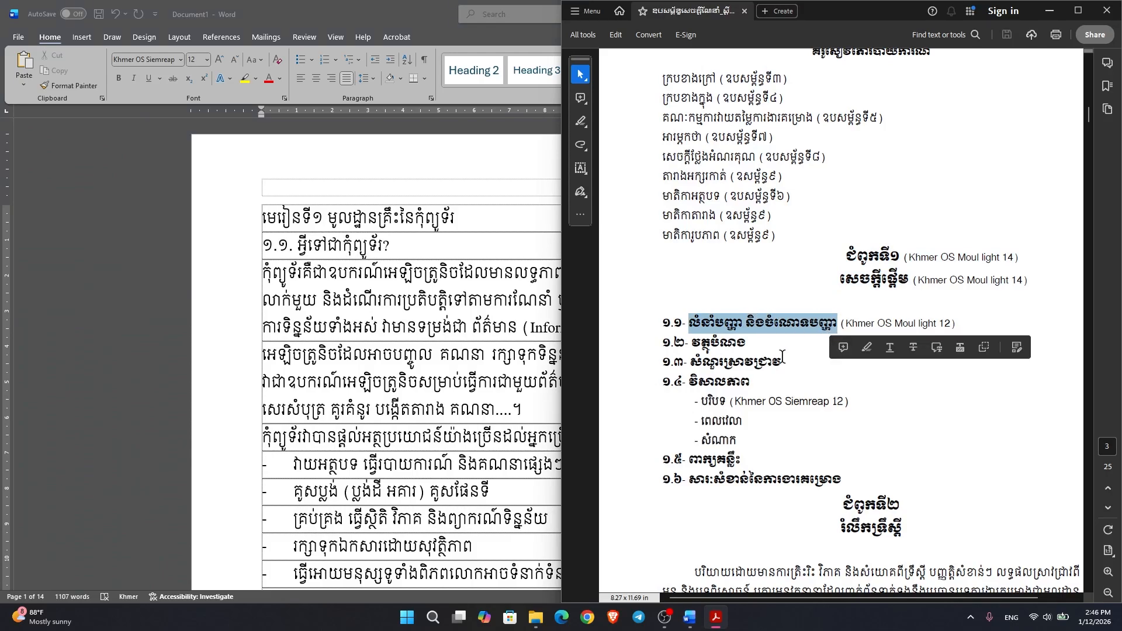
{"action": "left_click", "coordinate": [398, 16]}
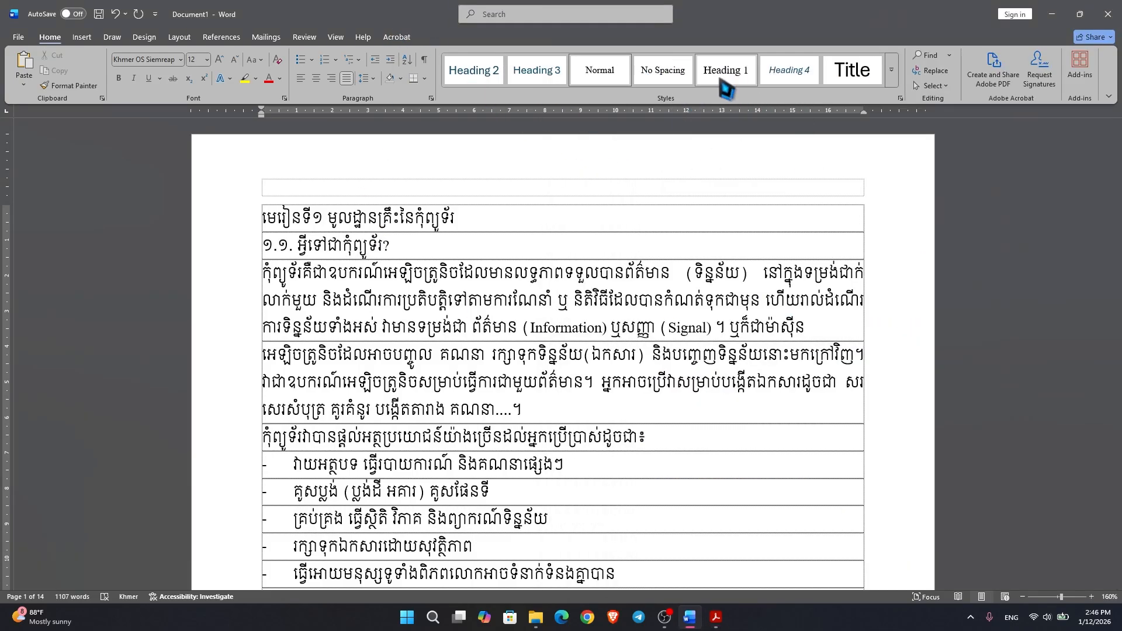
{"action": "right_click", "coordinate": [475, 75]}
{"action": "left_click", "coordinate": [519, 98]}
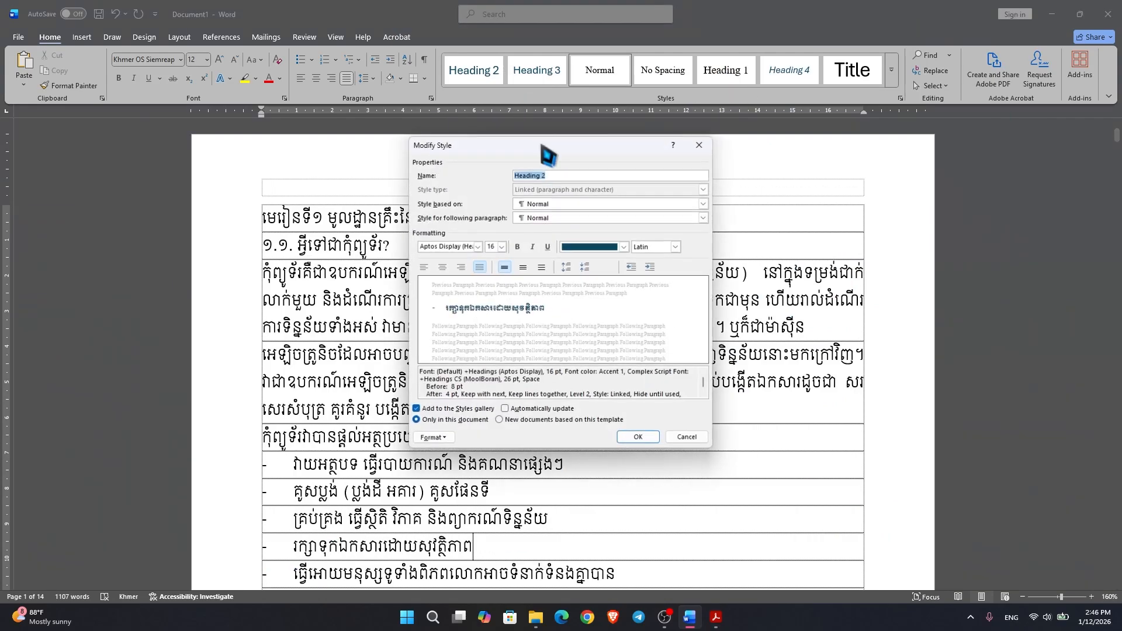
{"action": "left_click", "coordinate": [443, 438]}
{"action": "left_click", "coordinate": [454, 452]}
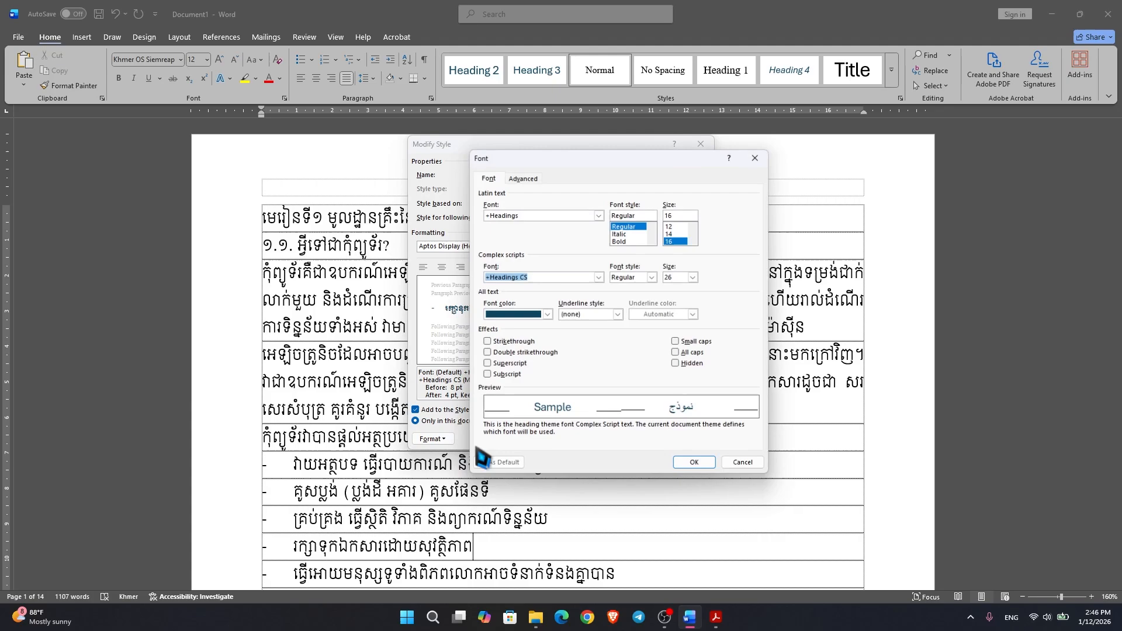
Set the Heading 2 Latin text font to Times New Roman at size 12, checking the section heading size in the PDF
{"action": "left_click", "coordinate": [529, 222]}
{"action": "left_click", "coordinate": [544, 222]}
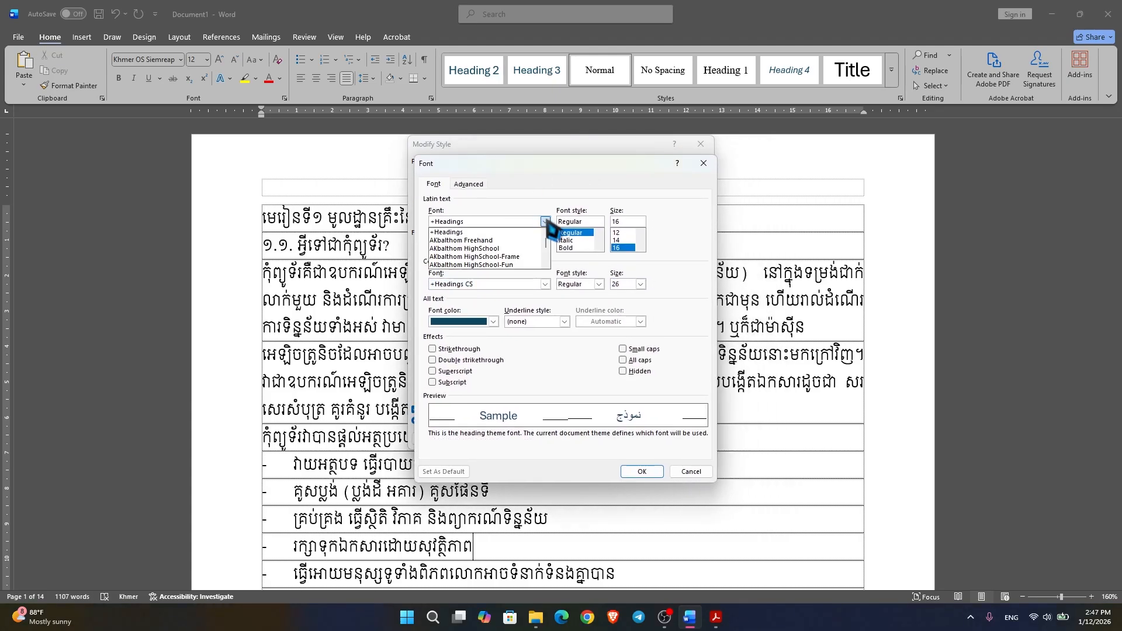
{"action": "type", "text": "t"}
{"action": "type", "text": "tim"}
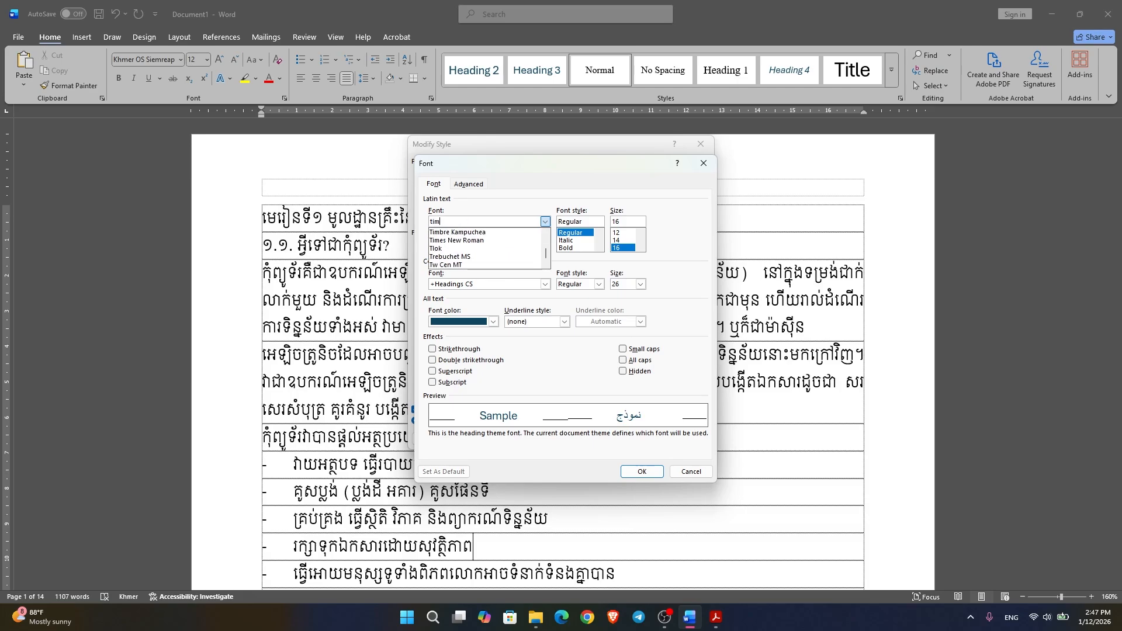
{"action": "left_click", "coordinate": [462, 240]}
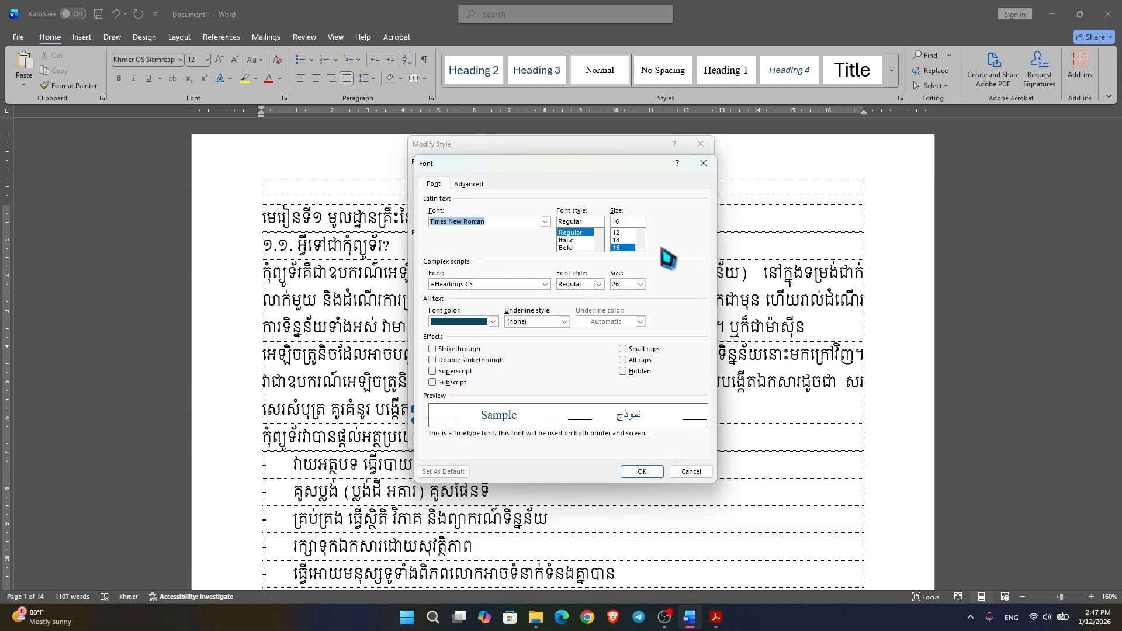
{"action": "key", "text": "alt+Tab"}
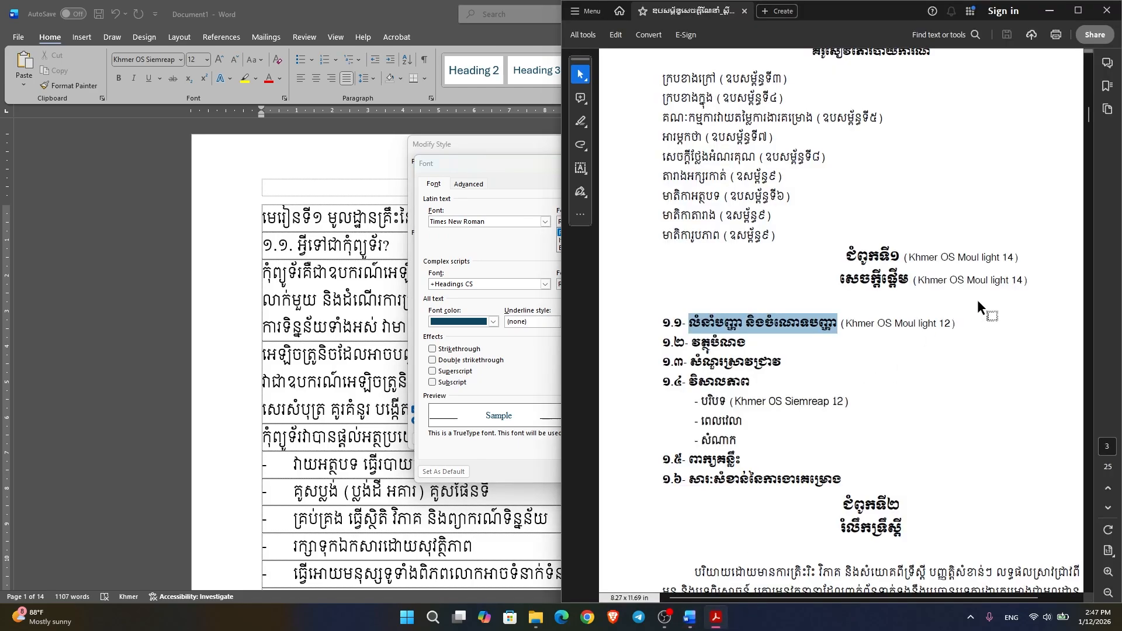
{"action": "left_click", "coordinate": [946, 323]}
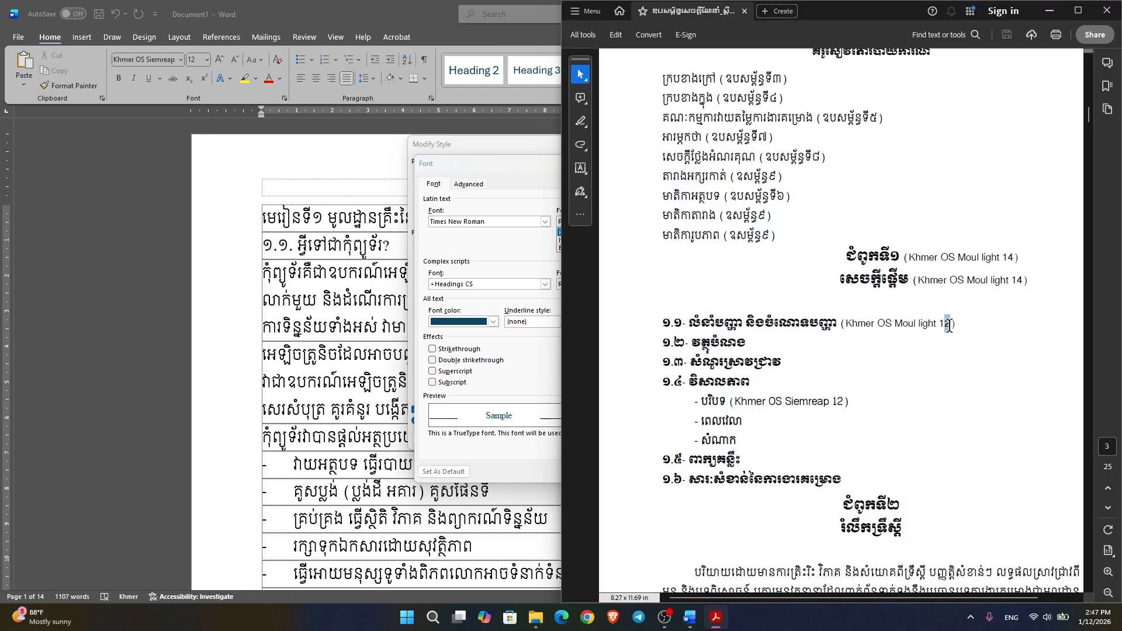
{"action": "left_click", "coordinate": [510, 241]}
Set the Heading 2 complex scripts font to Khmer OS Muol Light at size 12
{"action": "left_click", "coordinate": [535, 285]}
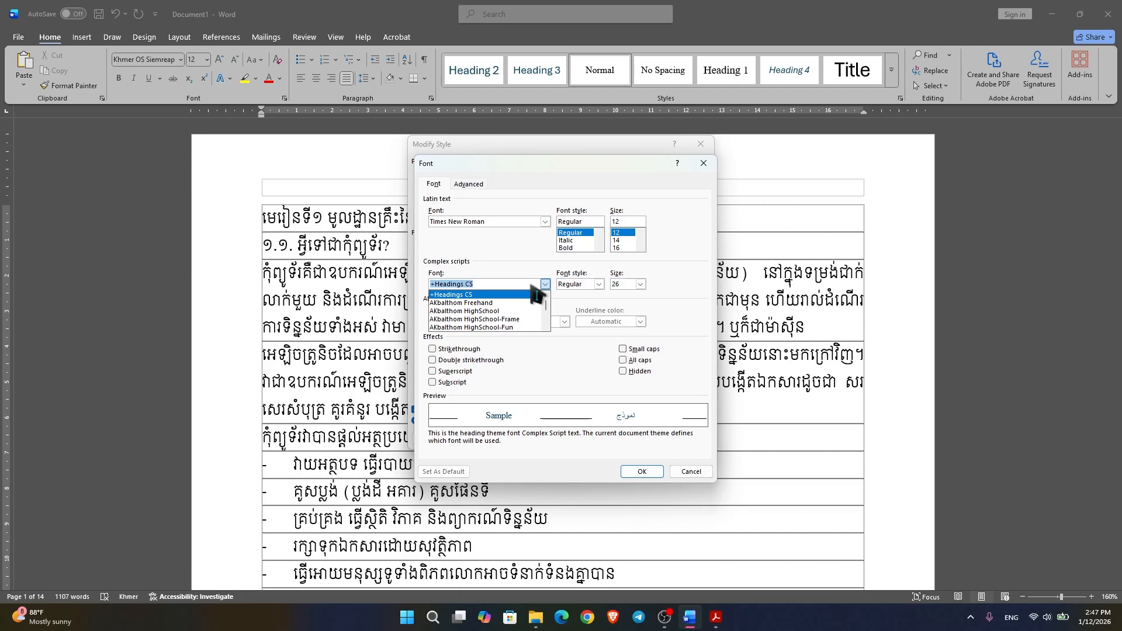
{"action": "type", "text": "Khmer OS "}
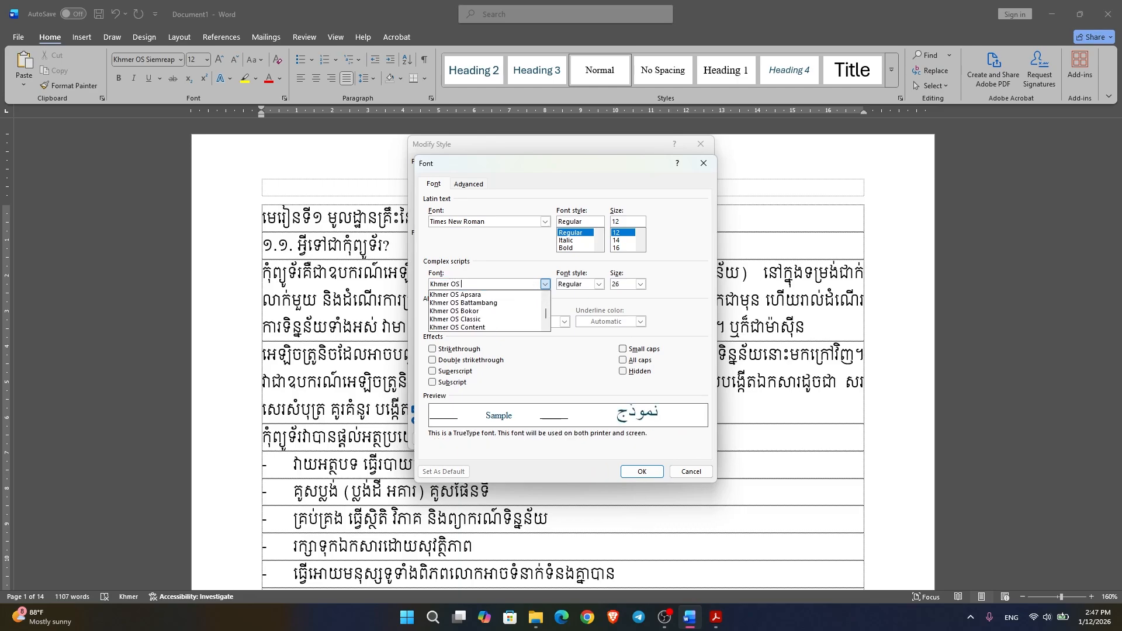
{"action": "type", "text": "m"}
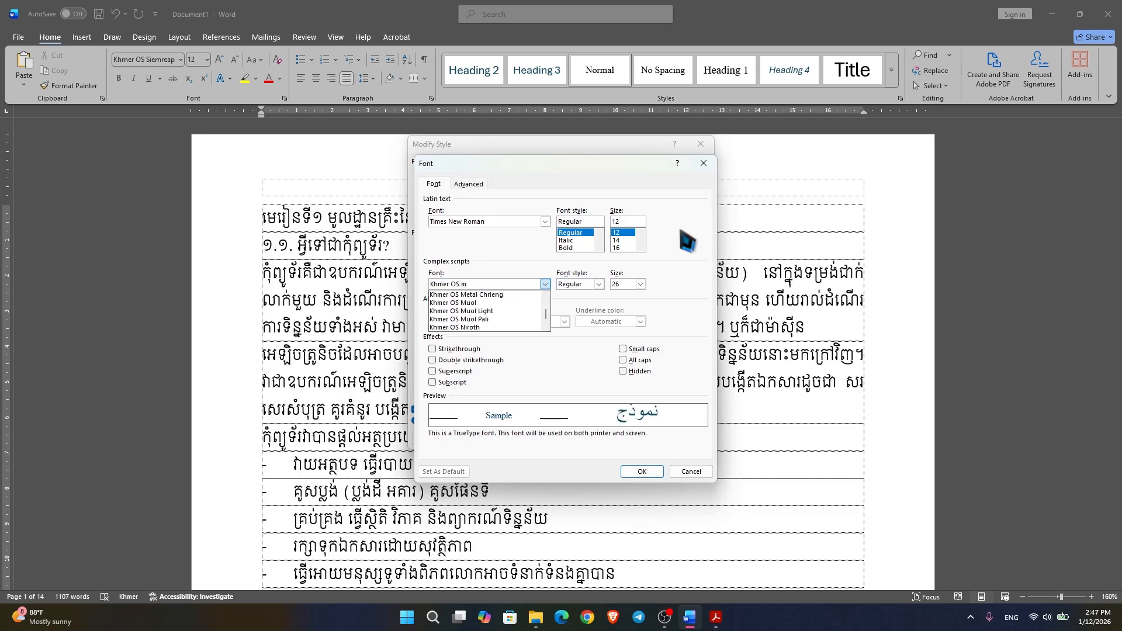
{"action": "left_click", "coordinate": [488, 311]}
{"action": "left_click", "coordinate": [640, 285]}
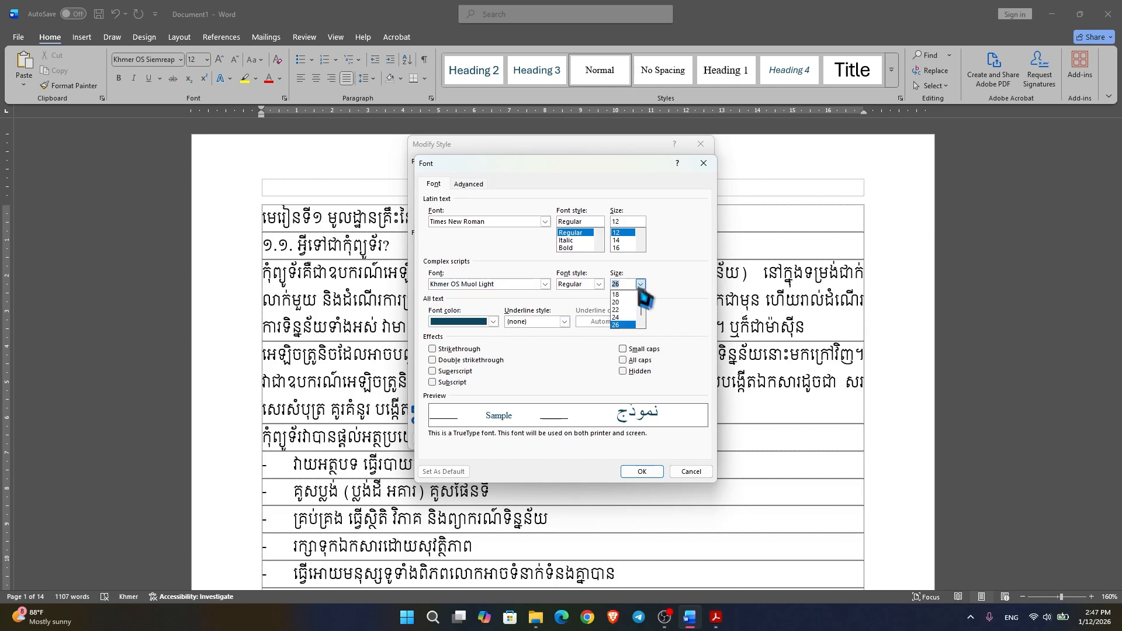
{"action": "left_click", "coordinate": [618, 317]}
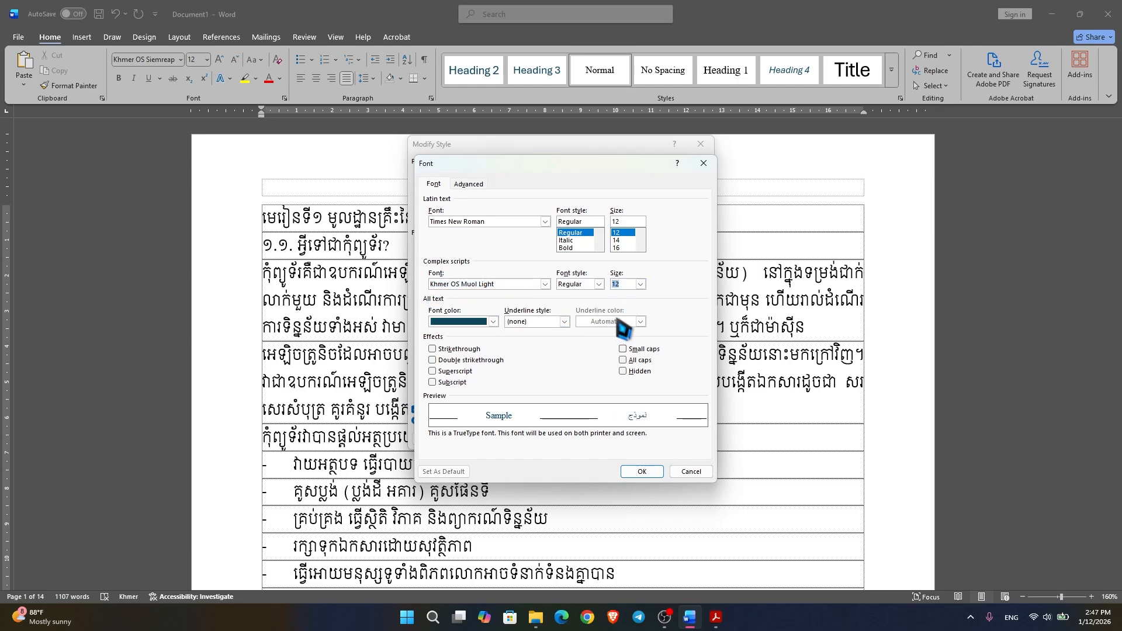
Set the Heading 2 font color to Automatic, left-align the style after comparing with the PDF, and save it
{"action": "left_click", "coordinate": [493, 322]}
{"action": "left_click", "coordinate": [467, 336]}
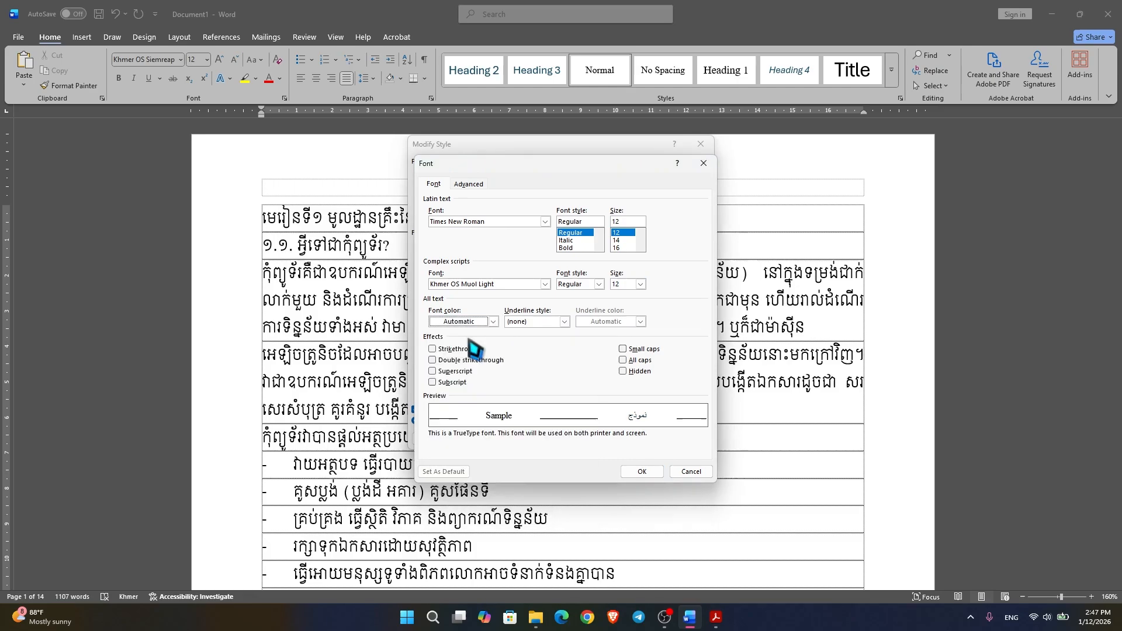
{"action": "left_click", "coordinate": [715, 617]}
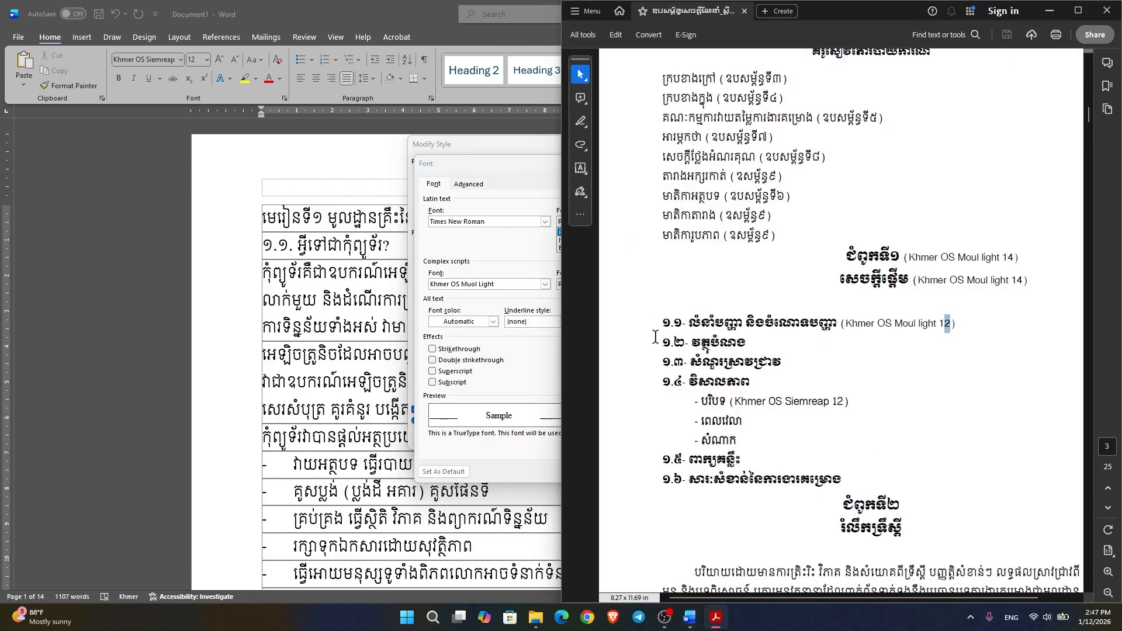
{"action": "left_click", "coordinate": [504, 171]}
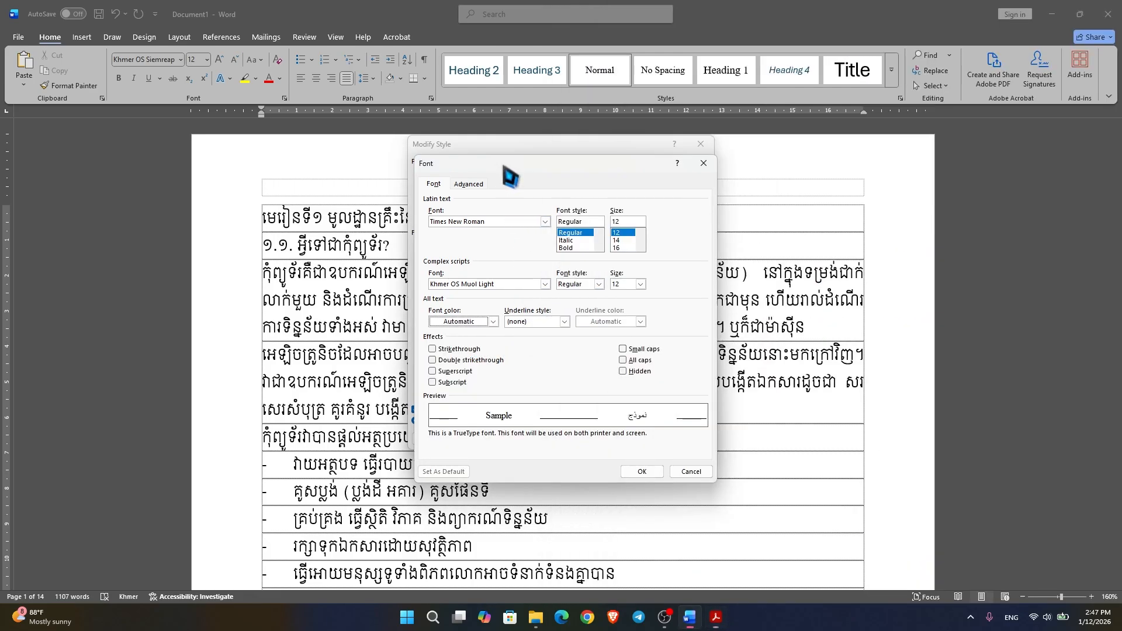
{"action": "left_click", "coordinate": [641, 471]}
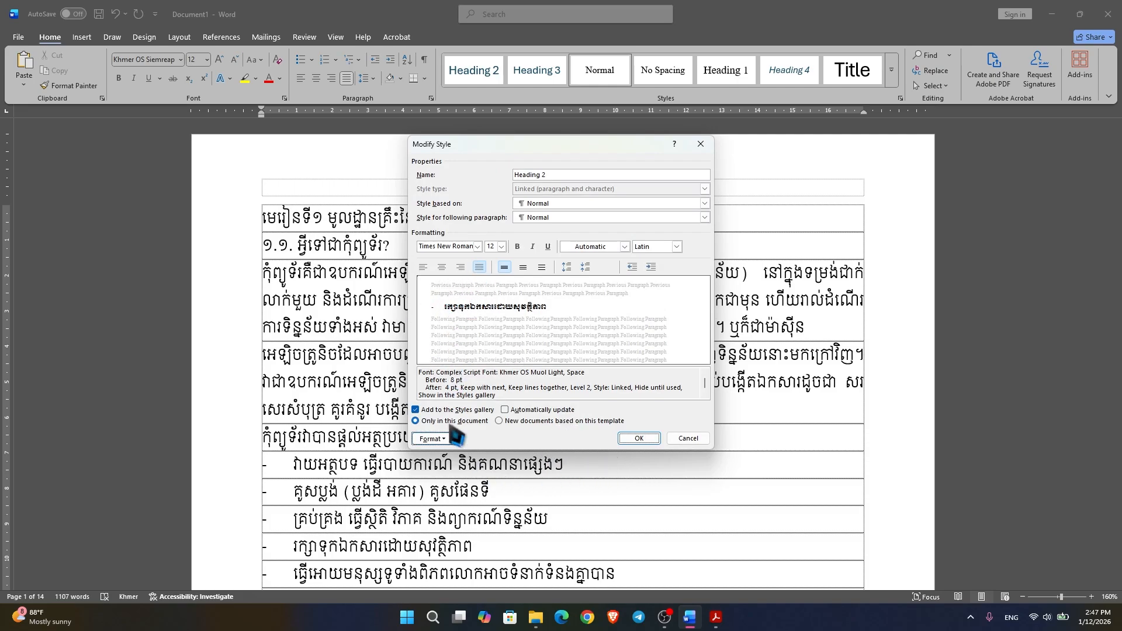
{"action": "left_click", "coordinate": [423, 268]}
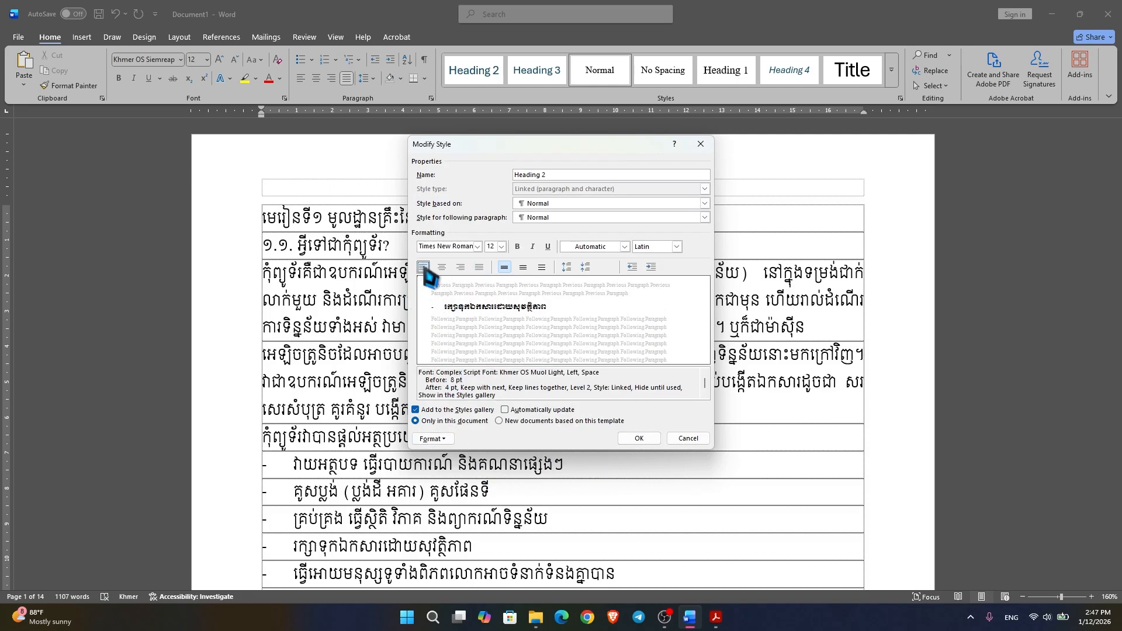
{"action": "left_click", "coordinate": [639, 439]}
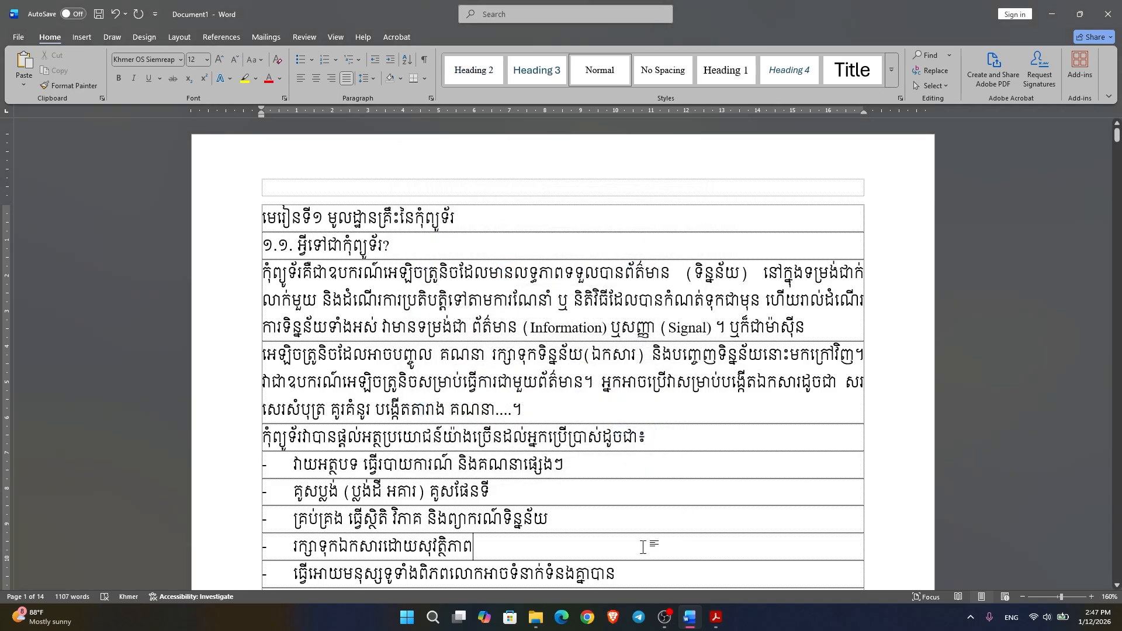
Check the heading levels and the sub-items under 1.4 in the PDF, and open the font settings of the Heading 3 style in Word
{"action": "left_click", "coordinate": [716, 616]}
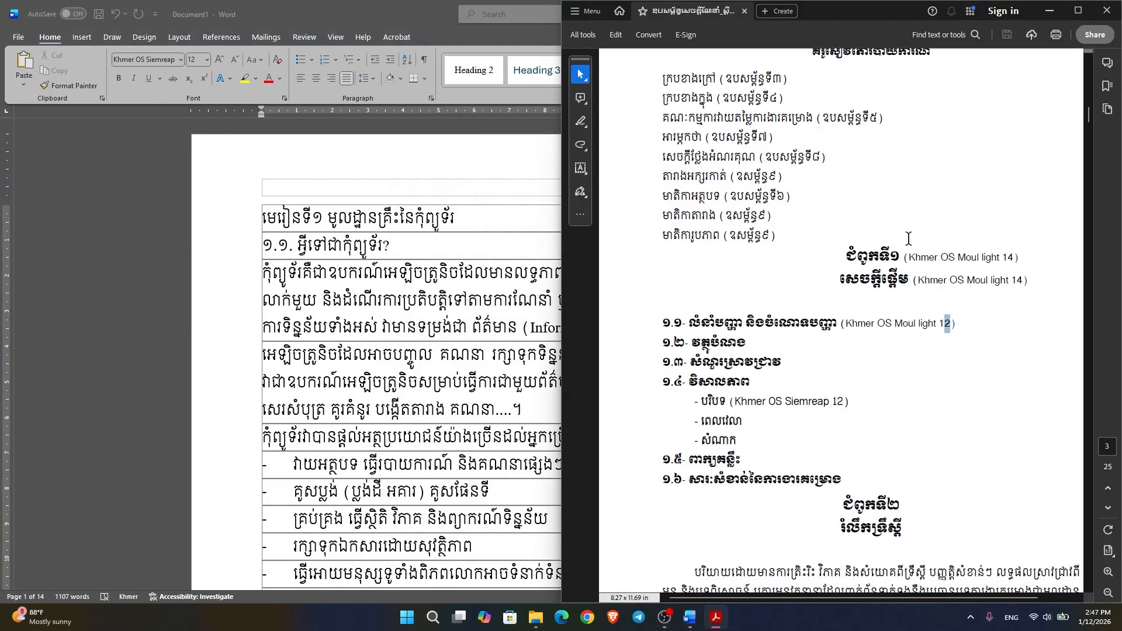
{"action": "left_click_drag", "start_coordinate": [846, 253], "coordinate": [916, 279]}
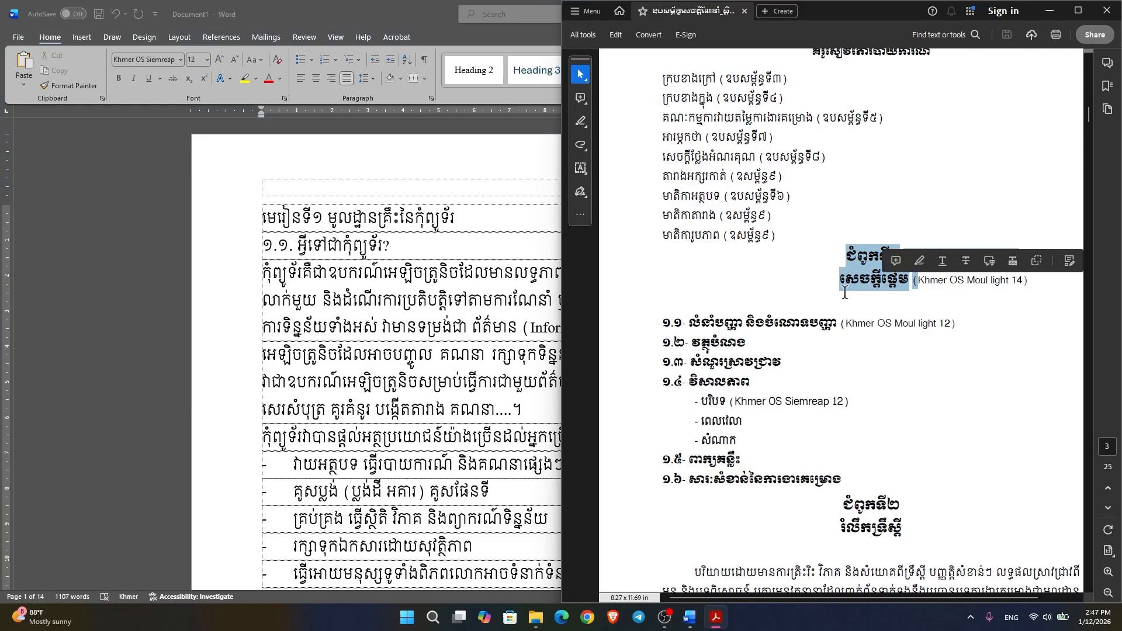
{"action": "left_click_drag", "start_coordinate": [663, 318], "coordinate": [687, 325]}
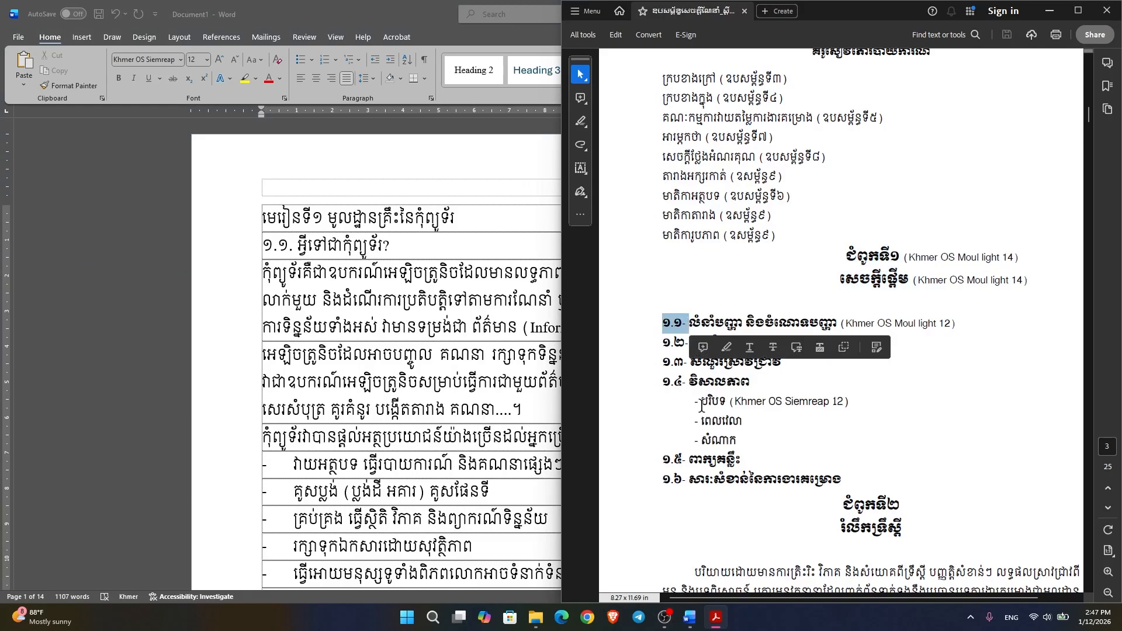
{"action": "left_click_drag", "start_coordinate": [701, 401], "coordinate": [738, 433]}
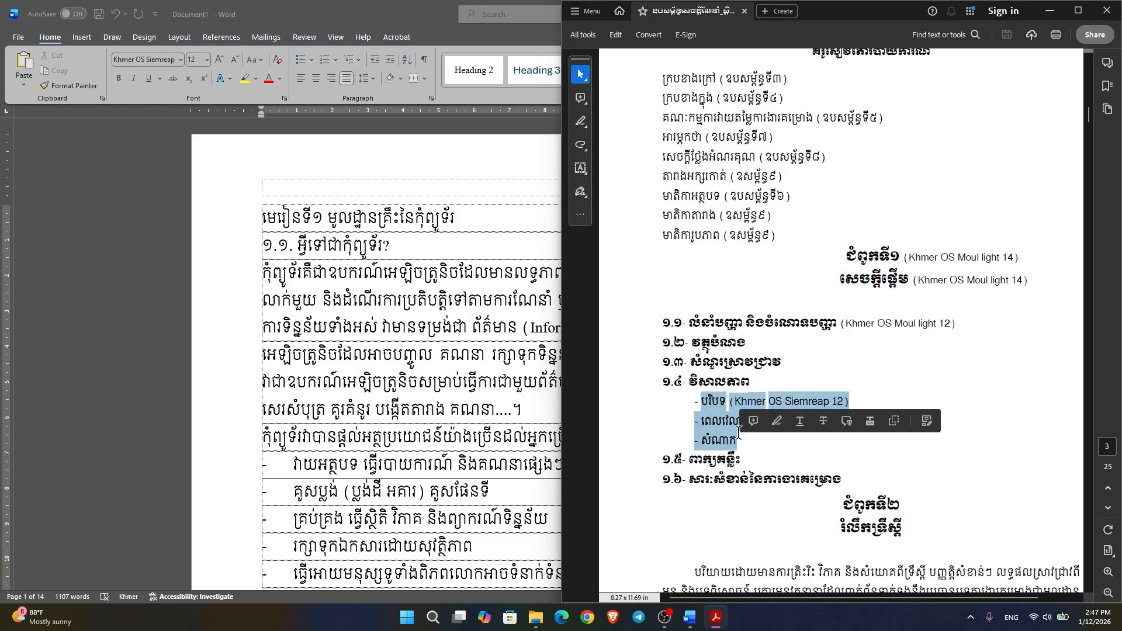
{"action": "left_click", "coordinate": [705, 404]}
{"action": "left_click_drag", "start_coordinate": [694, 401], "coordinate": [737, 440]}
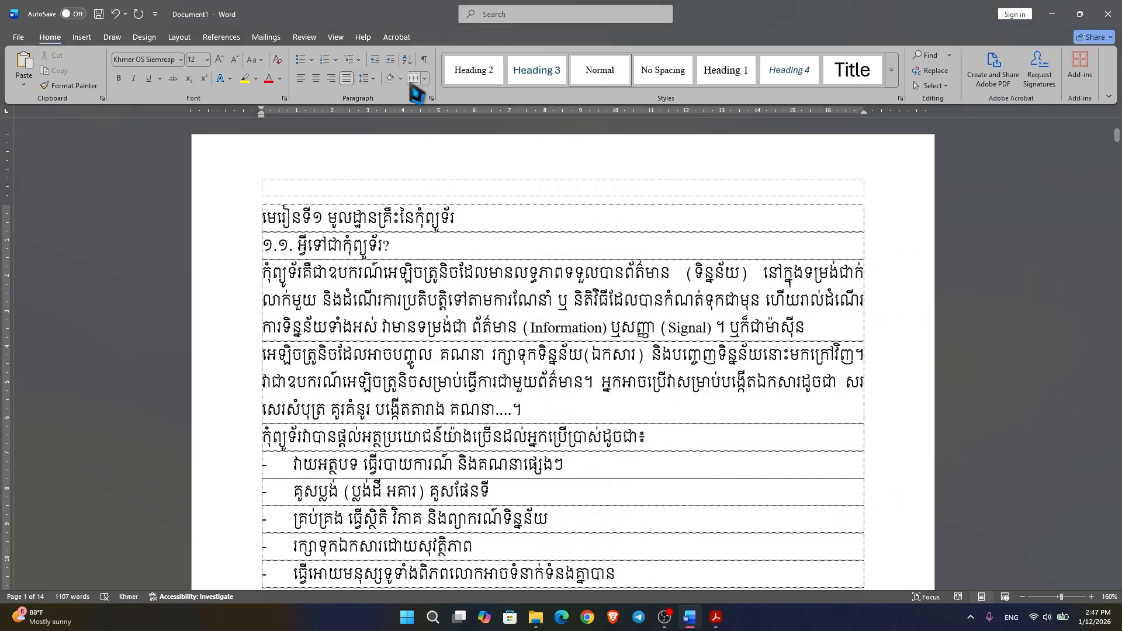
{"action": "right_click", "coordinate": [536, 73]}
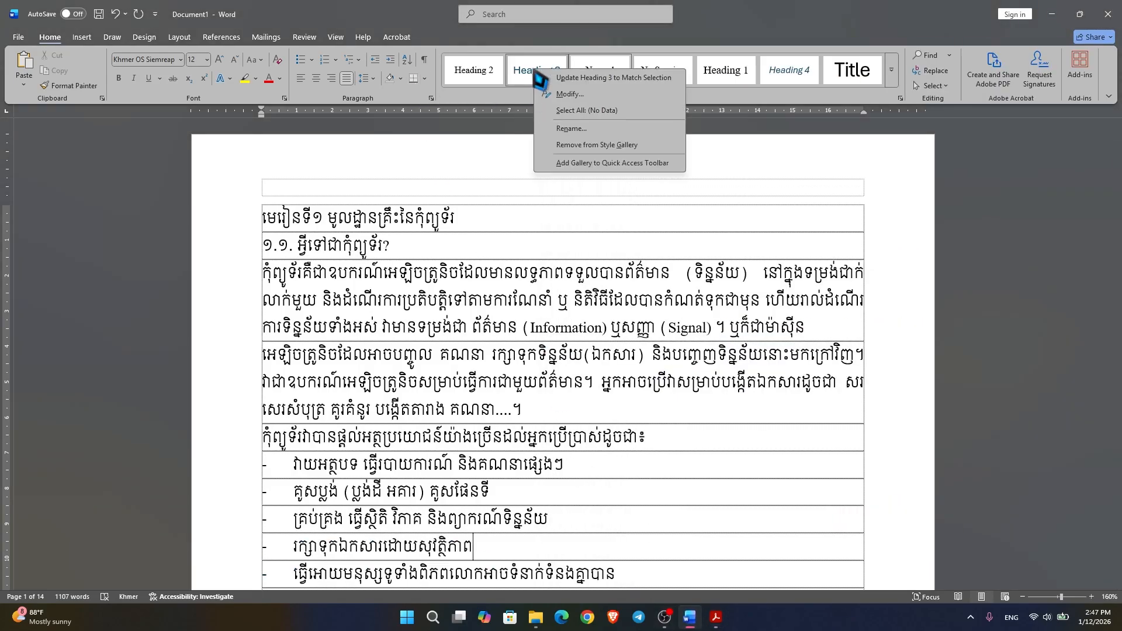
{"action": "left_click", "coordinate": [570, 94]}
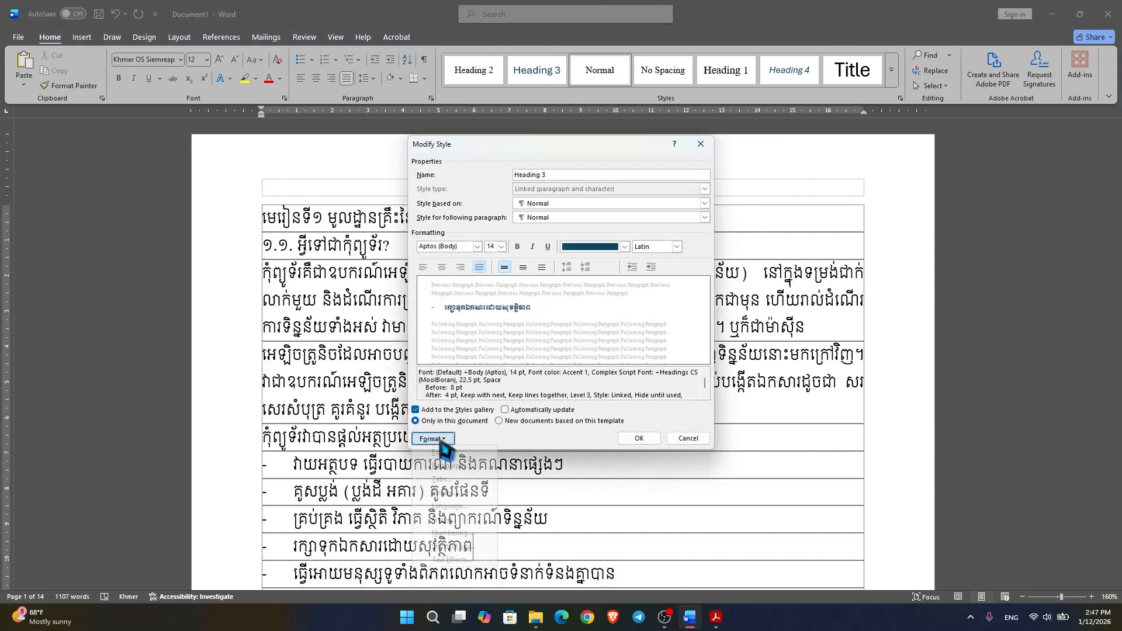
{"action": "left_click", "coordinate": [443, 448]}
{"action": "left_click", "coordinate": [447, 465]}
Set the Heading 3 Latin text font to Times New Roman at size 12
{"action": "left_click", "coordinate": [478, 223]}
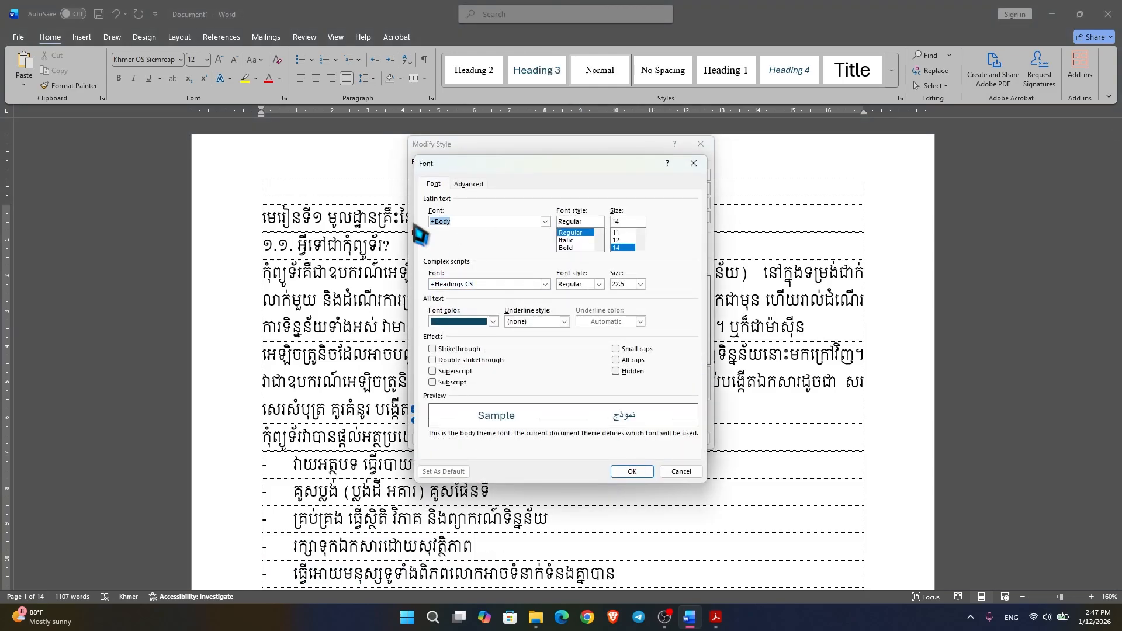
{"action": "key", "text": "Down"}
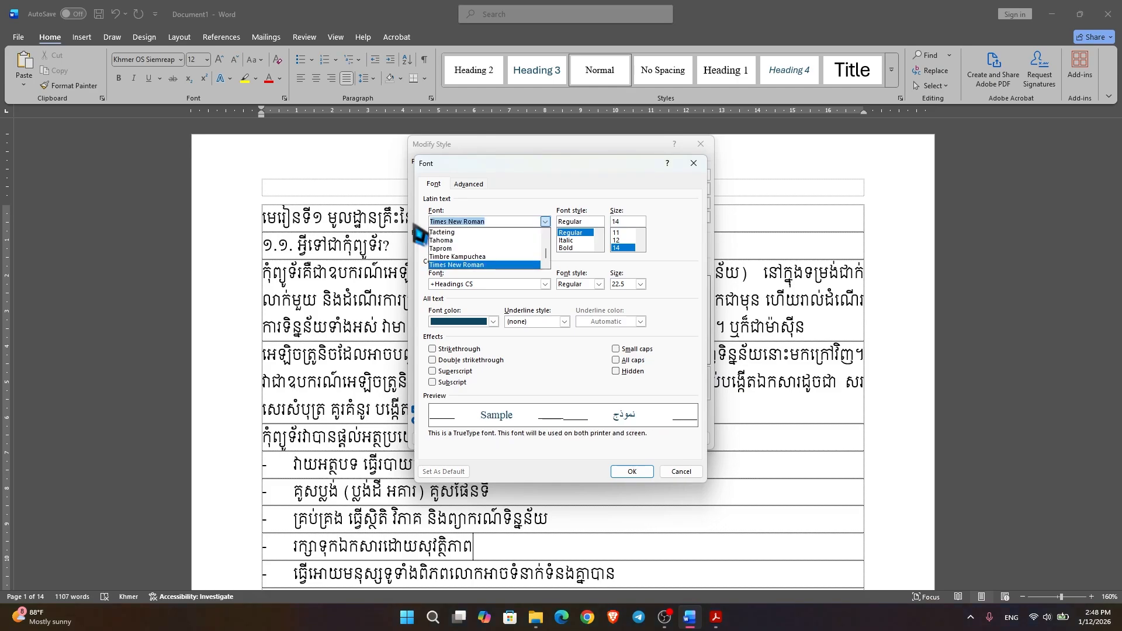
{"action": "key", "text": "Return"}
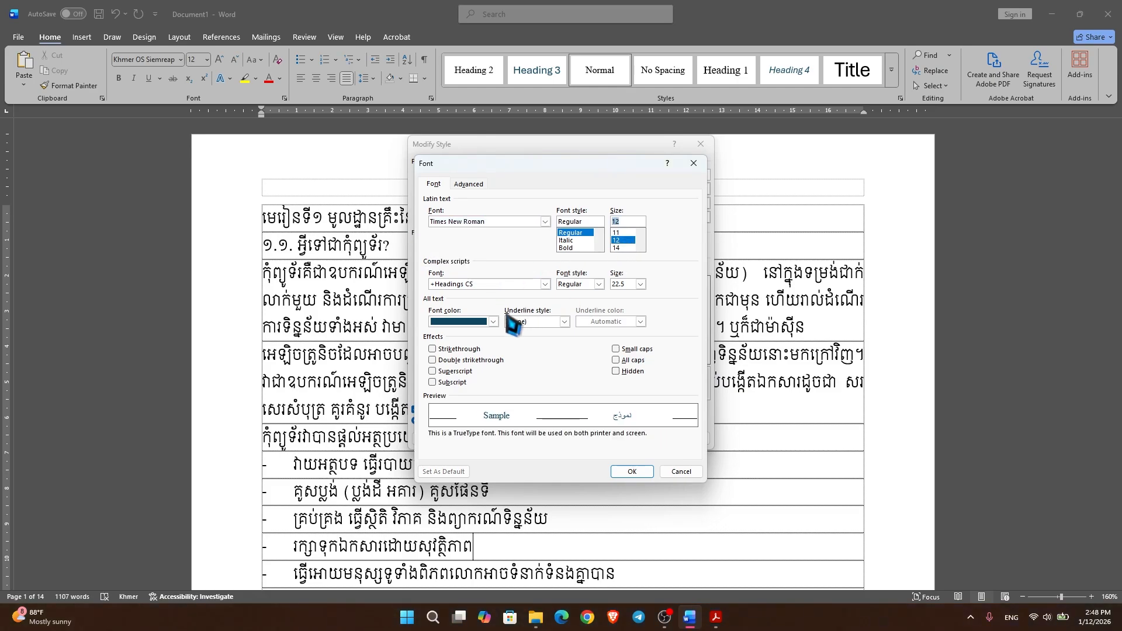
Set the Heading 3 complex scripts font to Khmer OS Siemreap at size 12
{"action": "left_click", "coordinate": [544, 286]}
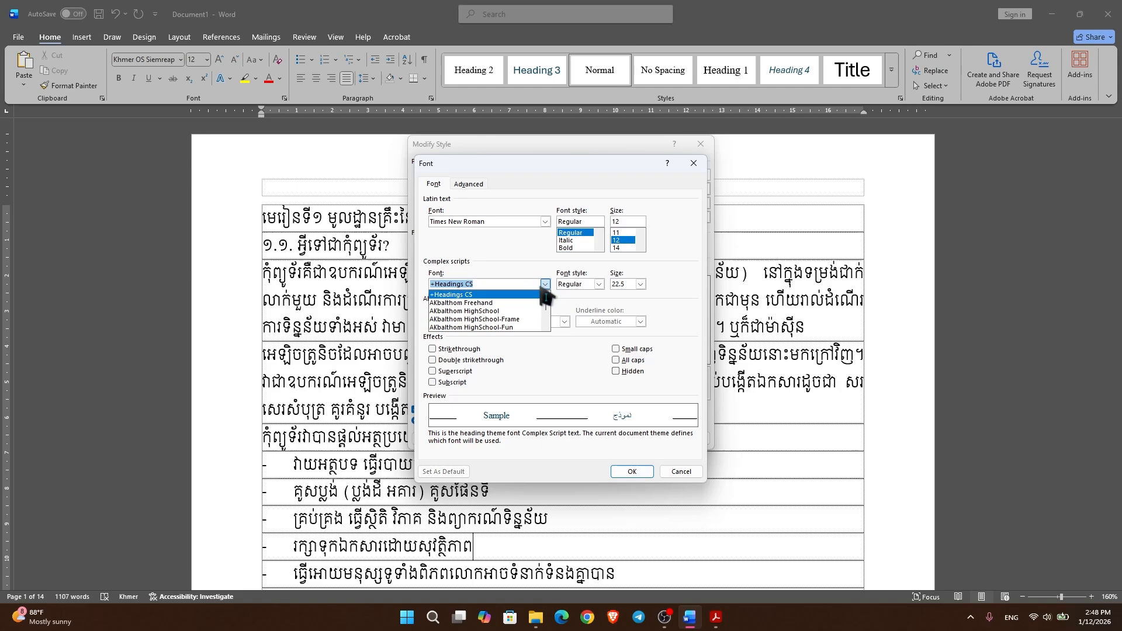
{"action": "type", "text": "Khmer OS s"}
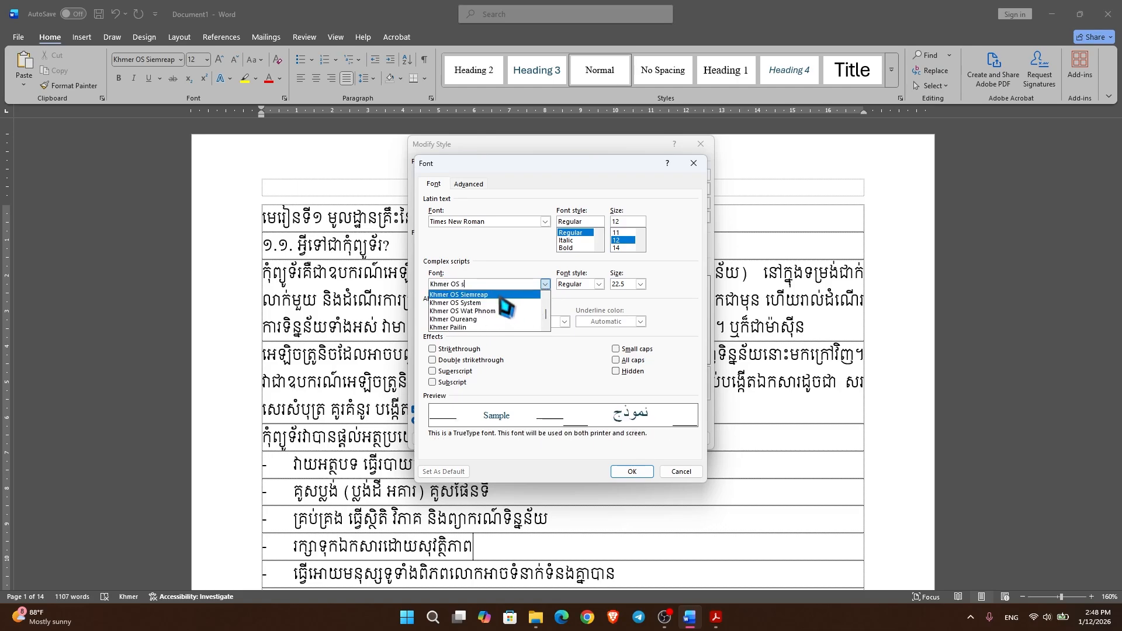
{"action": "key", "text": "Return"}
{"action": "left_click", "coordinate": [619, 325]}
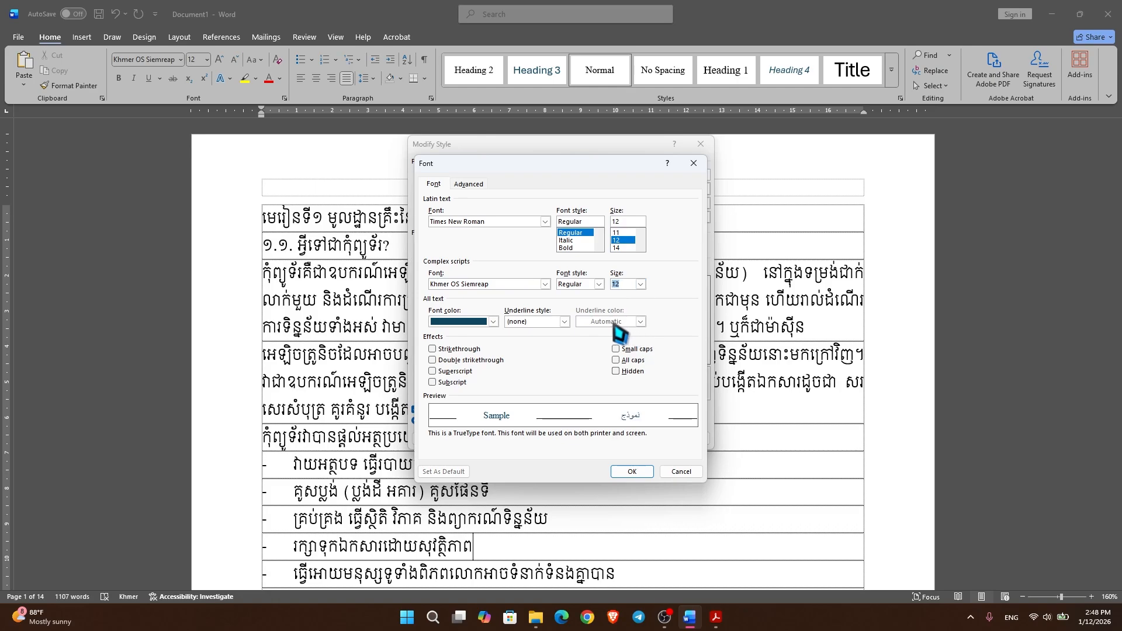
Set the Heading 3 font color to Automatic and accept the font settings
{"action": "left_click", "coordinate": [493, 321]}
{"action": "left_click", "coordinate": [467, 344]}
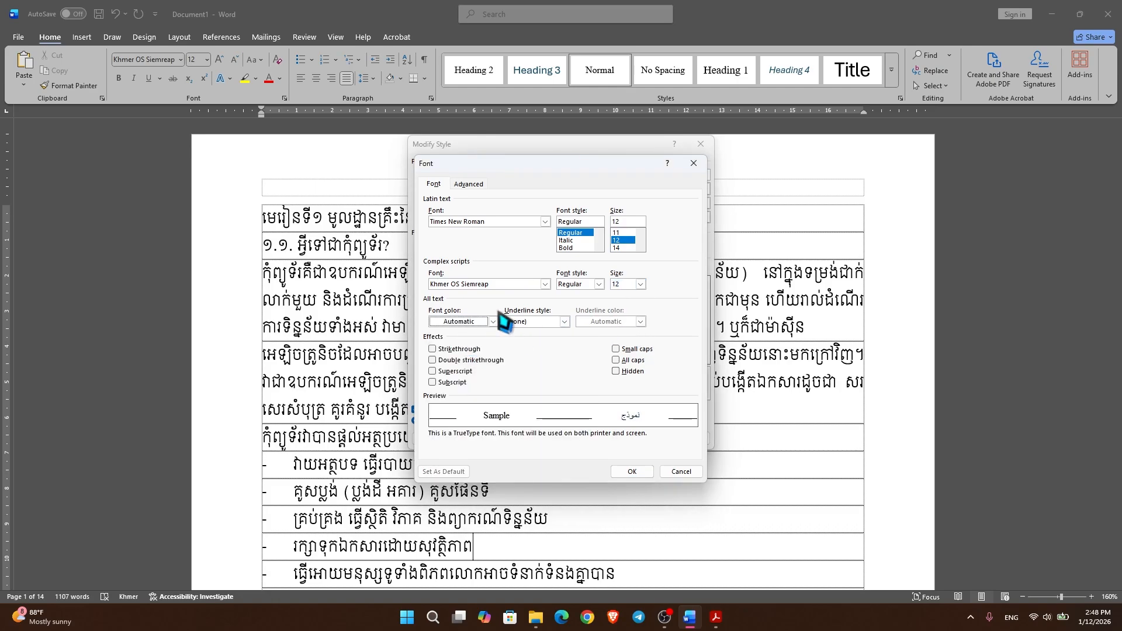
{"action": "left_click", "coordinate": [633, 472]}
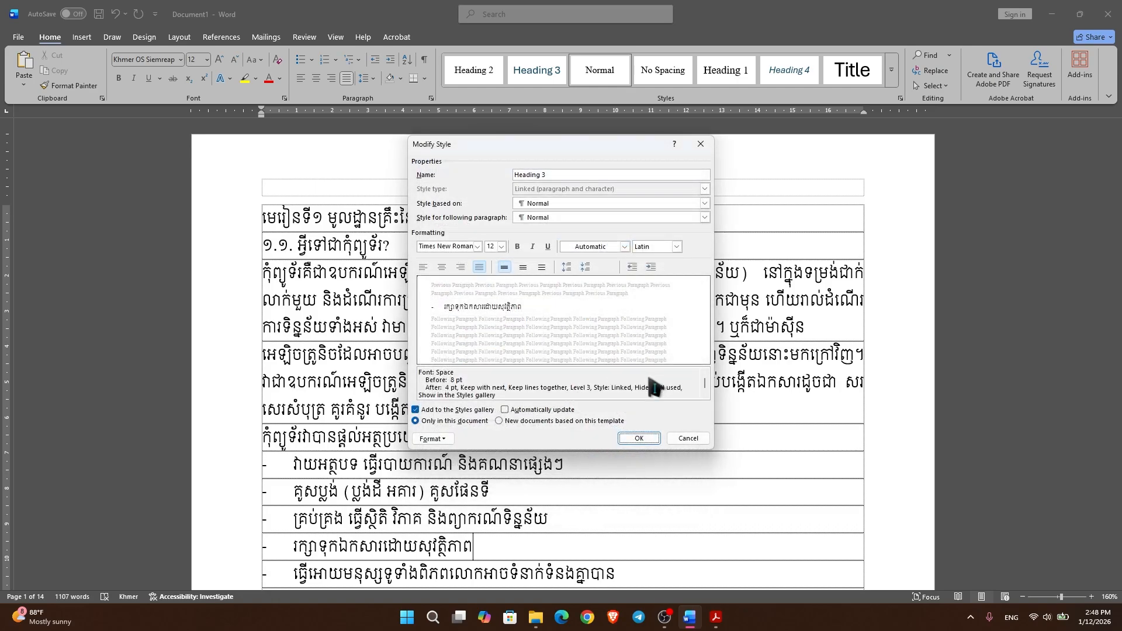
Compare the sub-item indentation in the PDF, give the Heading 3 style a 1.27 cm left indent, and save it
{"action": "mouse_move", "coordinate": [669, 623]}
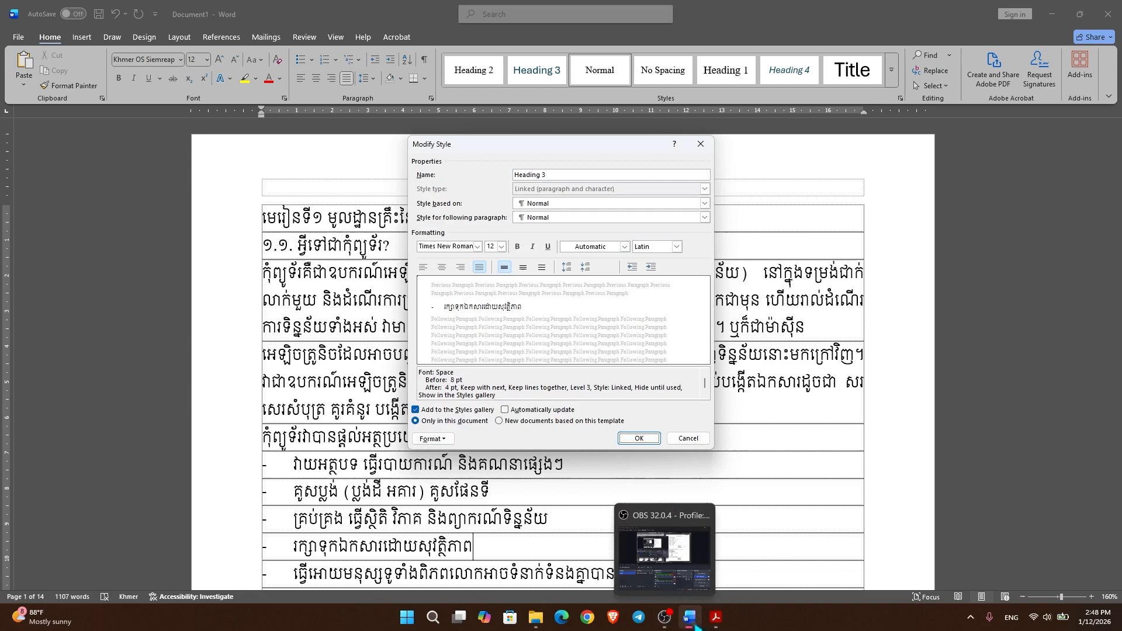
{"action": "left_click", "coordinate": [716, 621]}
{"action": "left_click", "coordinate": [696, 402]}
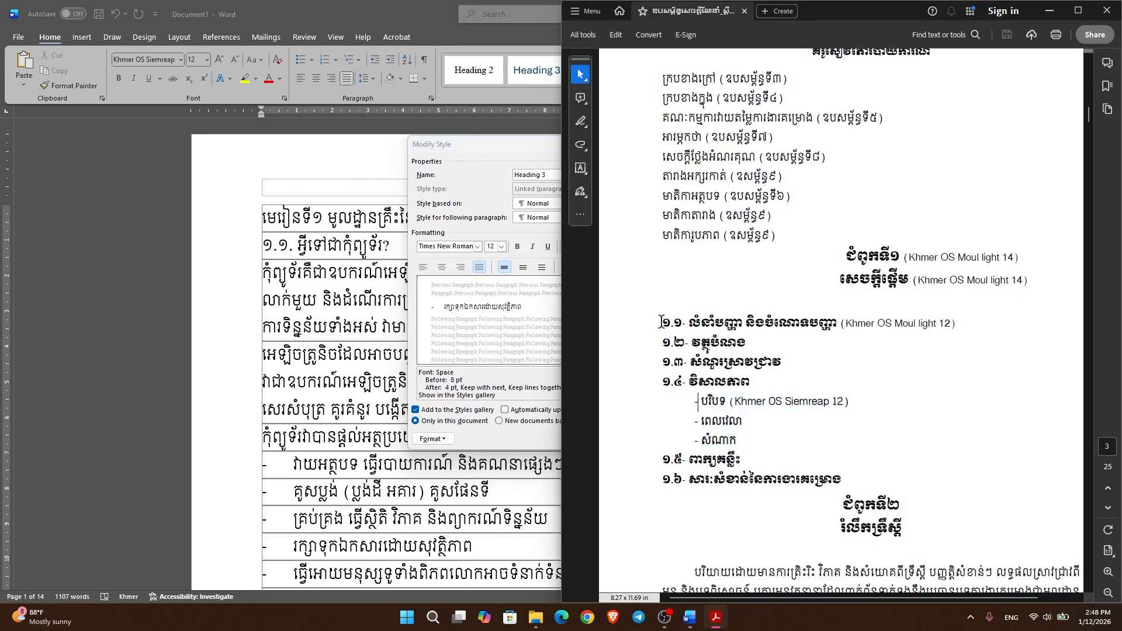
{"action": "left_click_drag", "start_coordinate": [663, 322], "coordinate": [724, 443]}
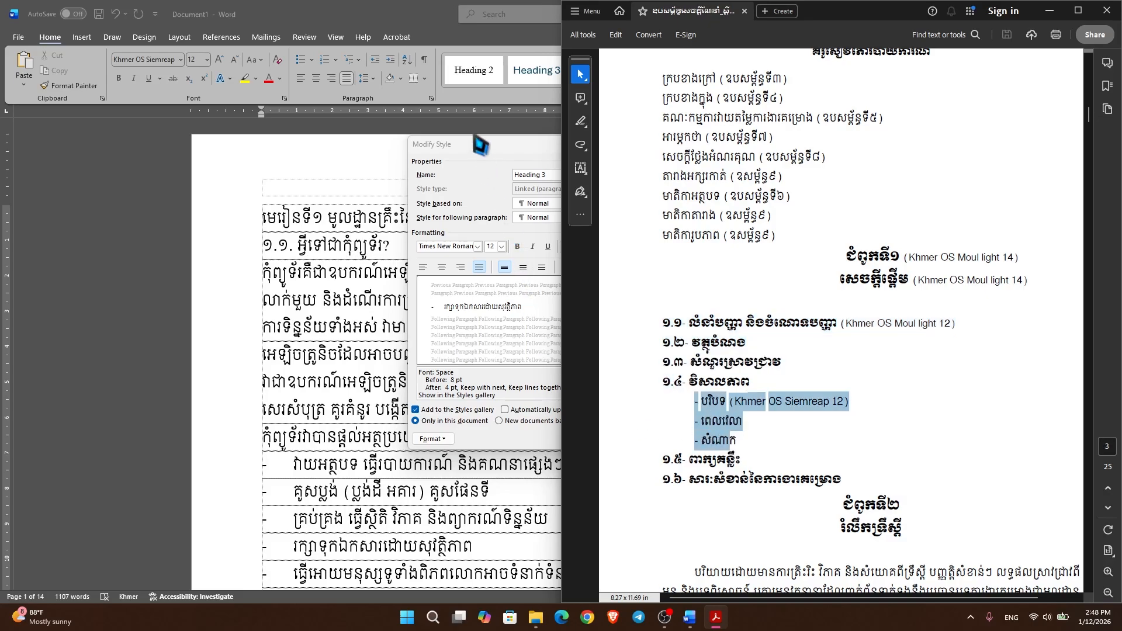
{"action": "left_click", "coordinate": [480, 145]}
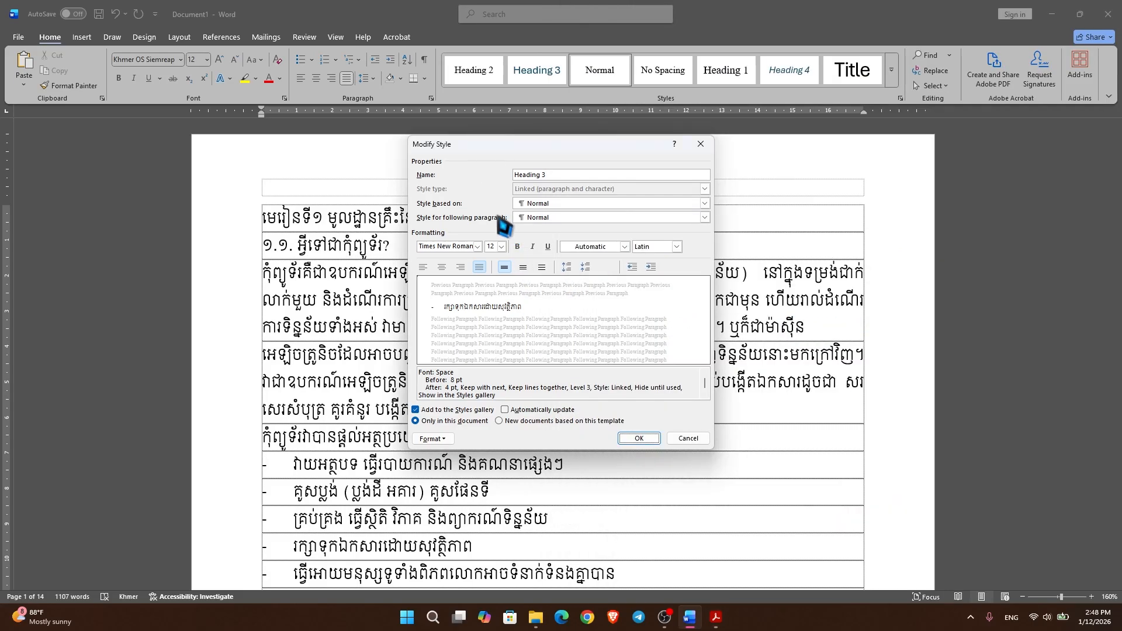
{"action": "left_click", "coordinate": [650, 267]}
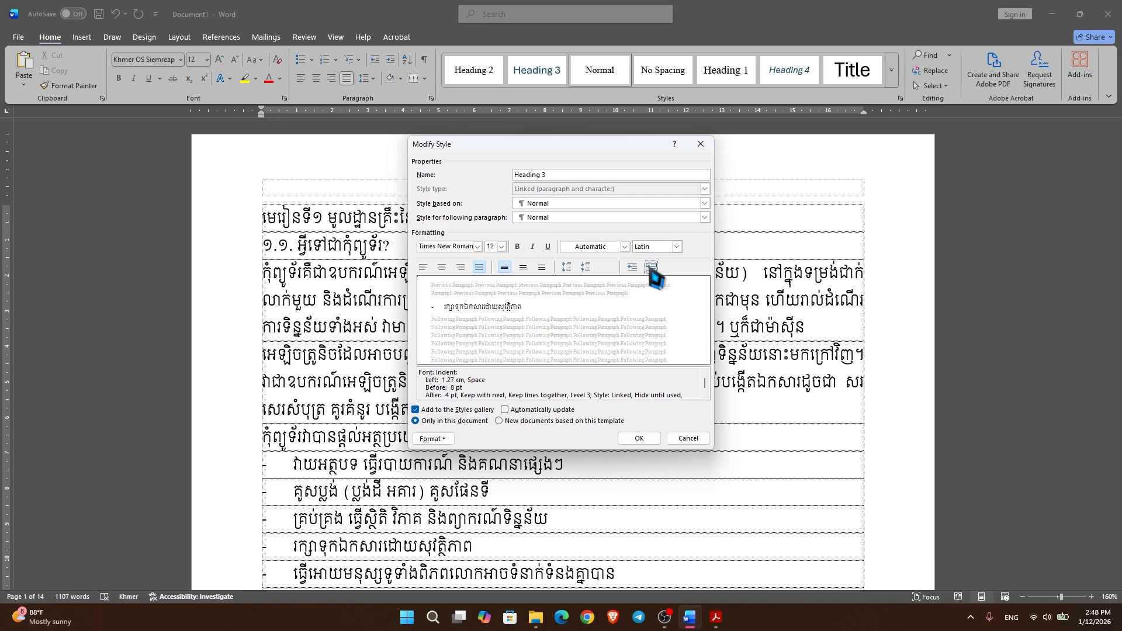
{"action": "left_click", "coordinate": [639, 439]}
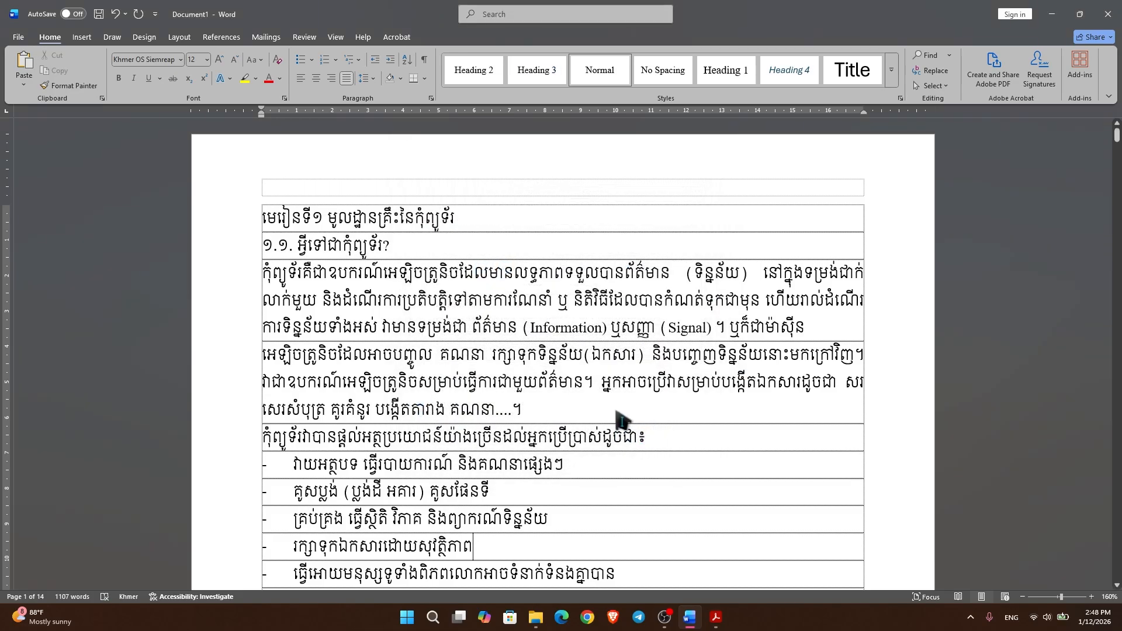
Compare the lesson title at the start of the Word document with the chapter 1 heading in the PDF
{"action": "scroll", "coordinate": [621, 417], "scroll_direction": "down", "scroll_amount": 10}
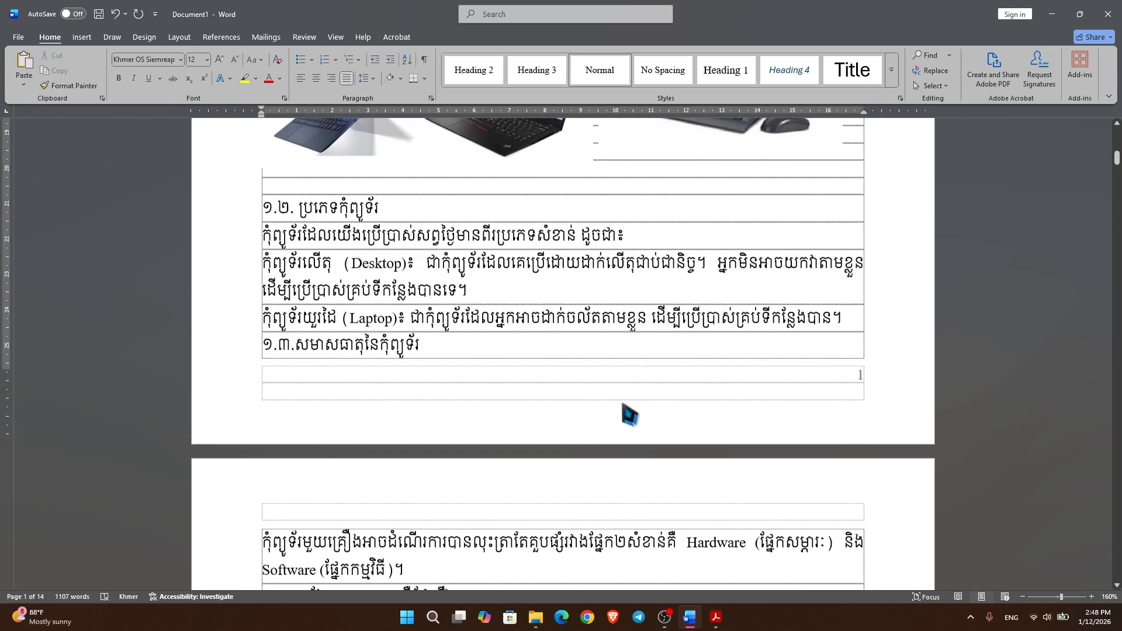
{"action": "scroll", "coordinate": [629, 415], "scroll_direction": "up", "scroll_amount": 10}
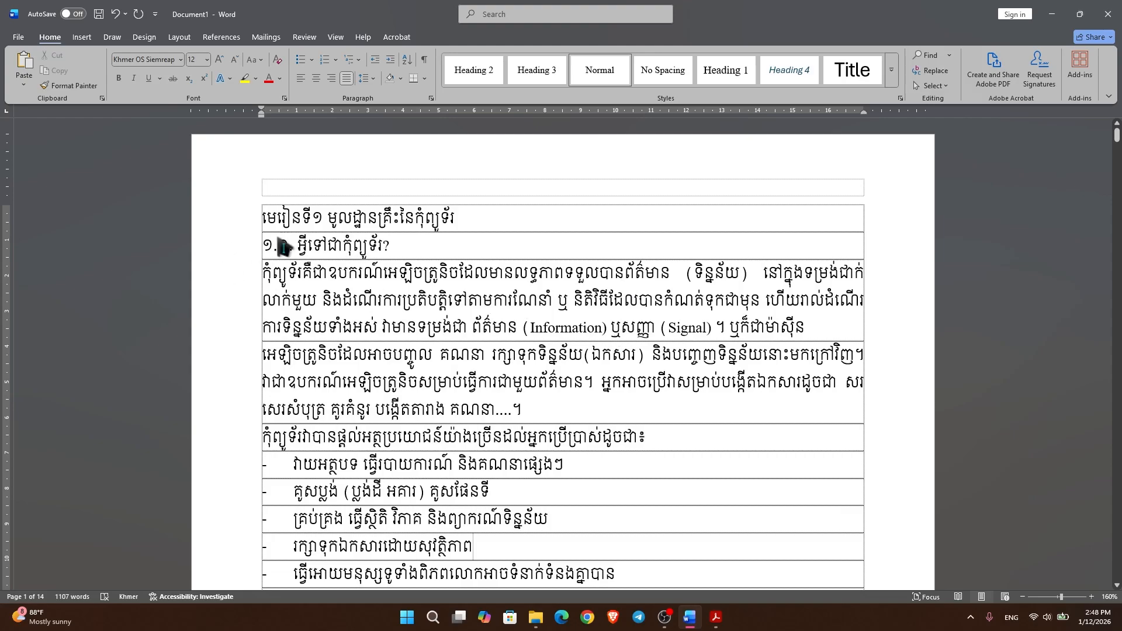
{"action": "left_click_drag", "start_coordinate": [397, 228], "coordinate": [285, 234]}
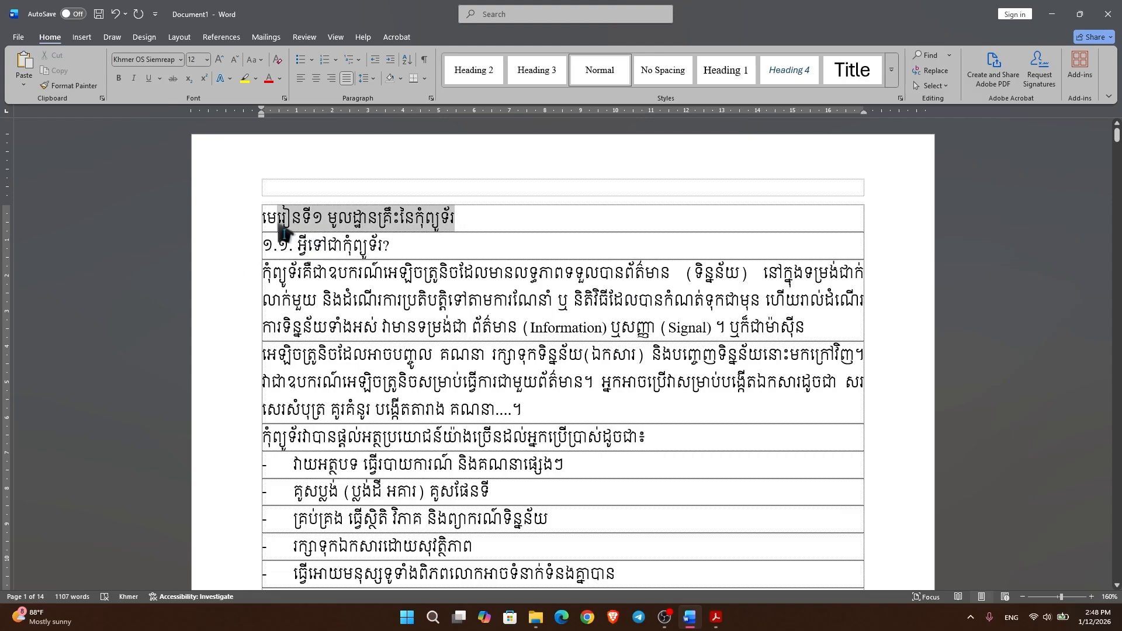
{"action": "left_click", "coordinate": [716, 617]}
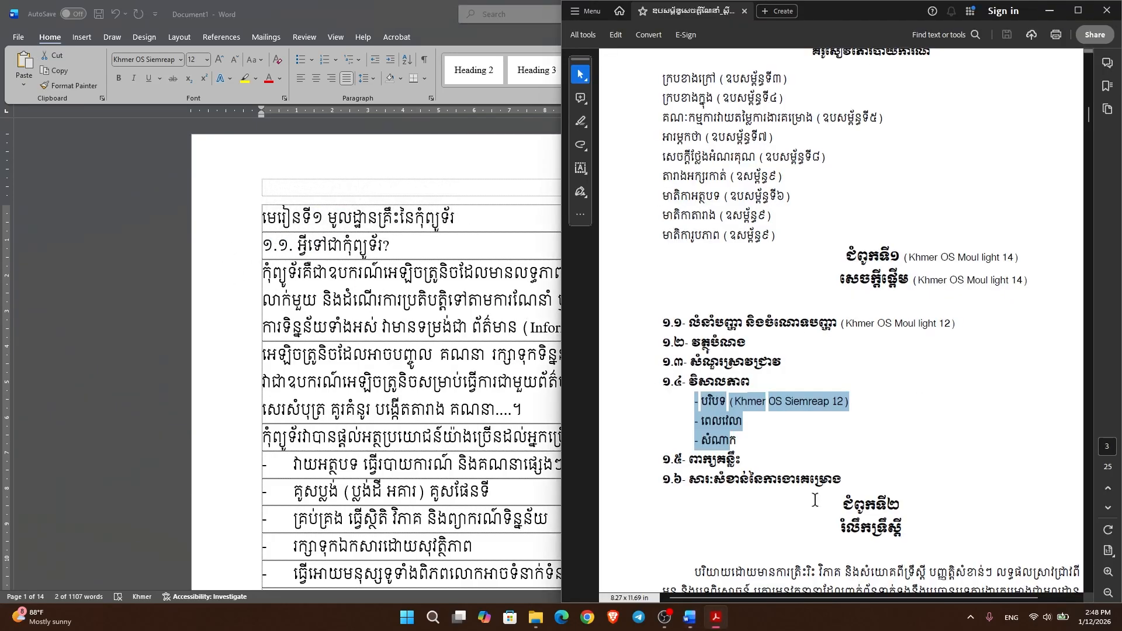
{"action": "left_click_drag", "start_coordinate": [848, 254], "coordinate": [904, 286]}
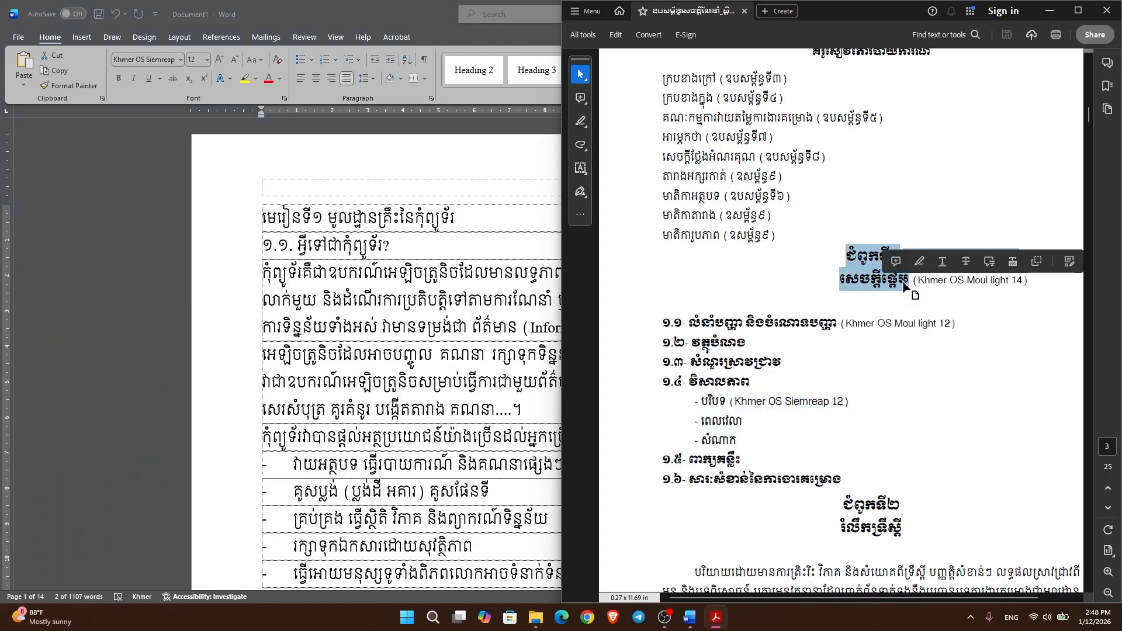
{"action": "left_click", "coordinate": [368, 221]}
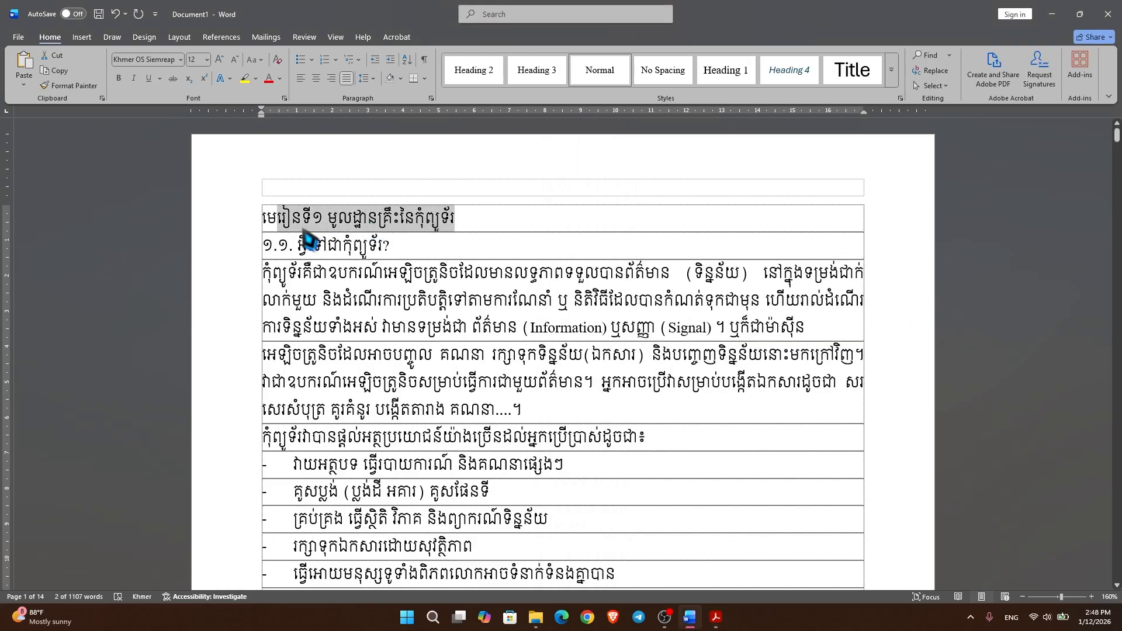
{"action": "left_click", "coordinate": [716, 617]}
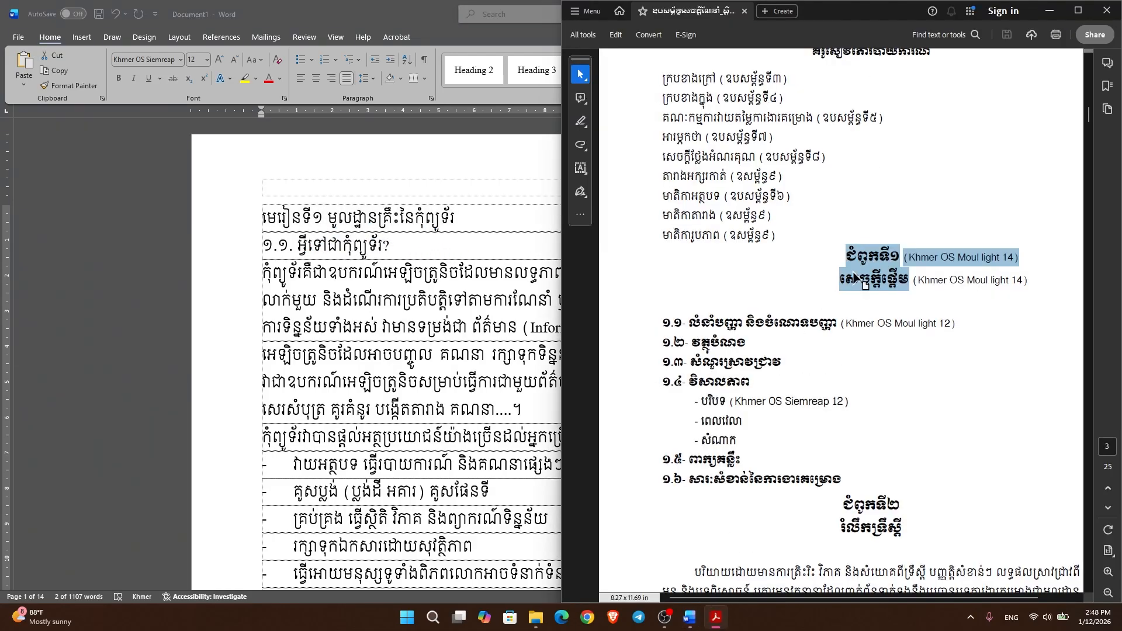
{"action": "left_click", "coordinate": [892, 252]}
Apply the Heading 1 style to the lesson 1 title at the start of the Word document
{"action": "left_click", "coordinate": [459, 247]}
{"action": "left_click", "coordinate": [467, 224]}
{"action": "left_click_drag", "start_coordinate": [461, 223], "coordinate": [267, 225]}
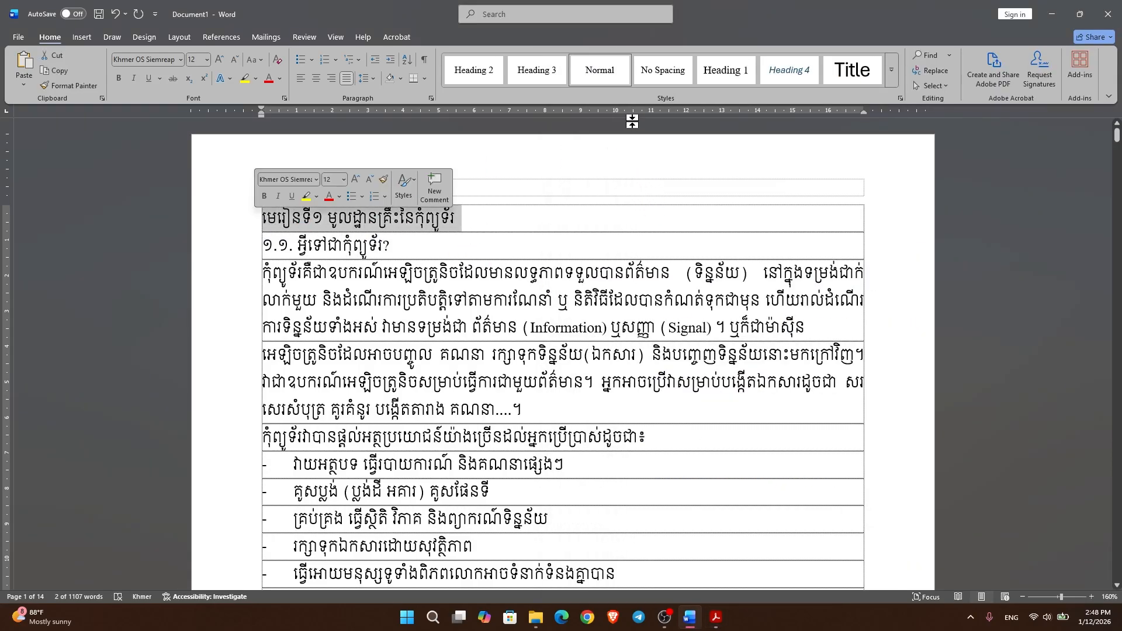
{"action": "left_click", "coordinate": [726, 71]}
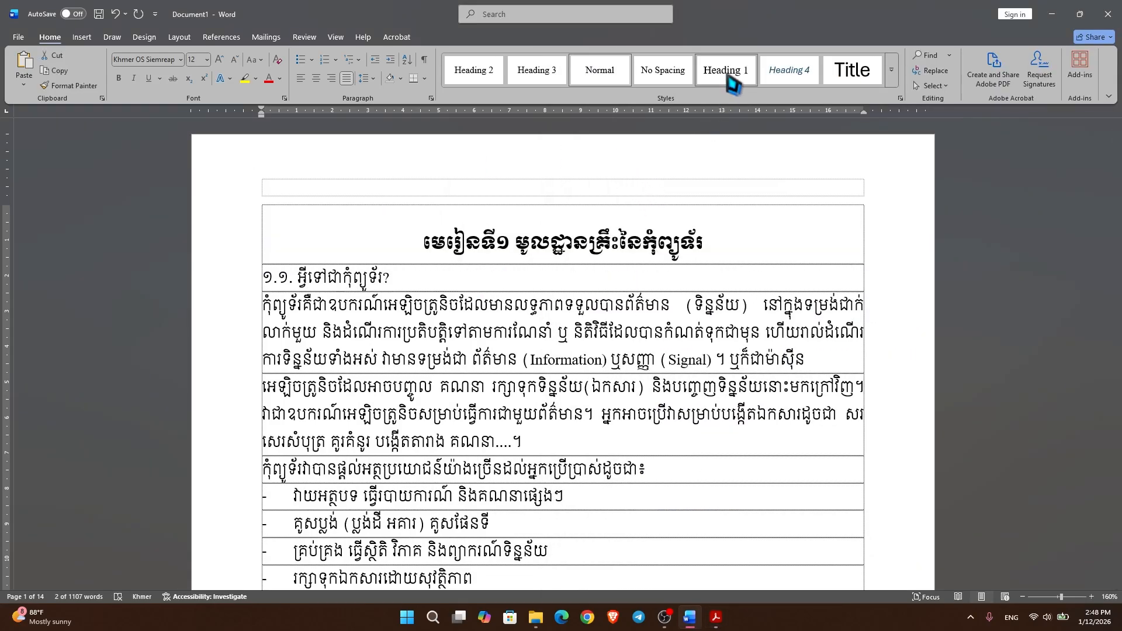
{"action": "left_click", "coordinate": [658, 260]}
Apply the Heading 2 style to the full 1.1 and 1.2 section headings
{"action": "left_click_drag", "start_coordinate": [396, 277], "coordinate": [290, 278]}
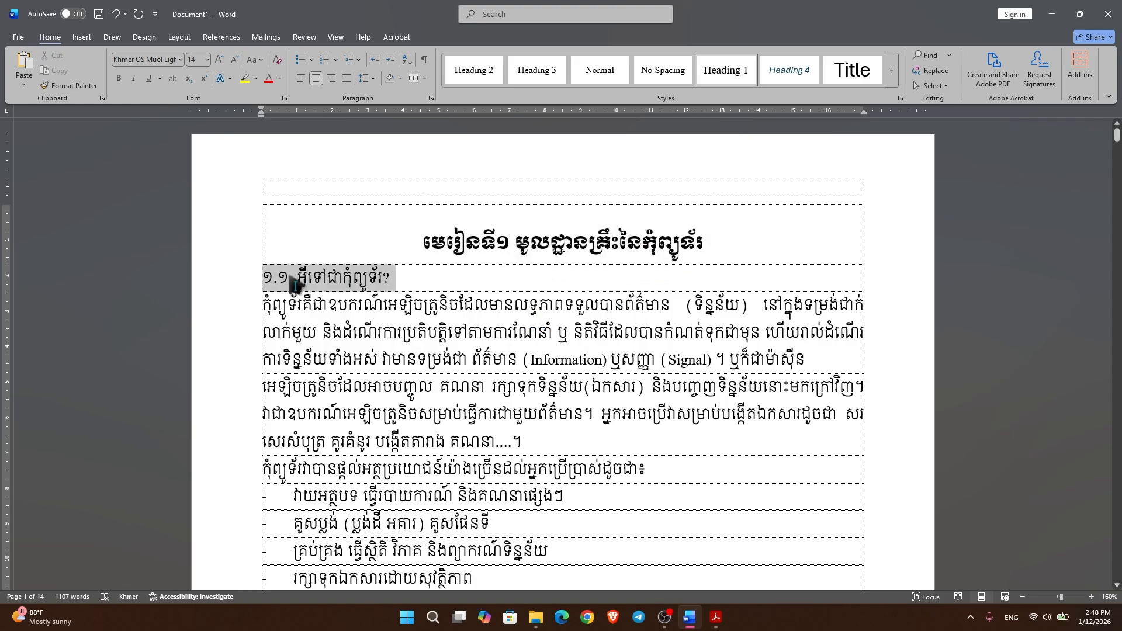
{"action": "left_click", "coordinate": [473, 70]}
{"action": "scroll", "coordinate": [438, 391], "scroll_direction": "down", "scroll_amount": 5}
{"action": "scroll", "coordinate": [457, 382], "scroll_direction": "down", "scroll_amount": 6}
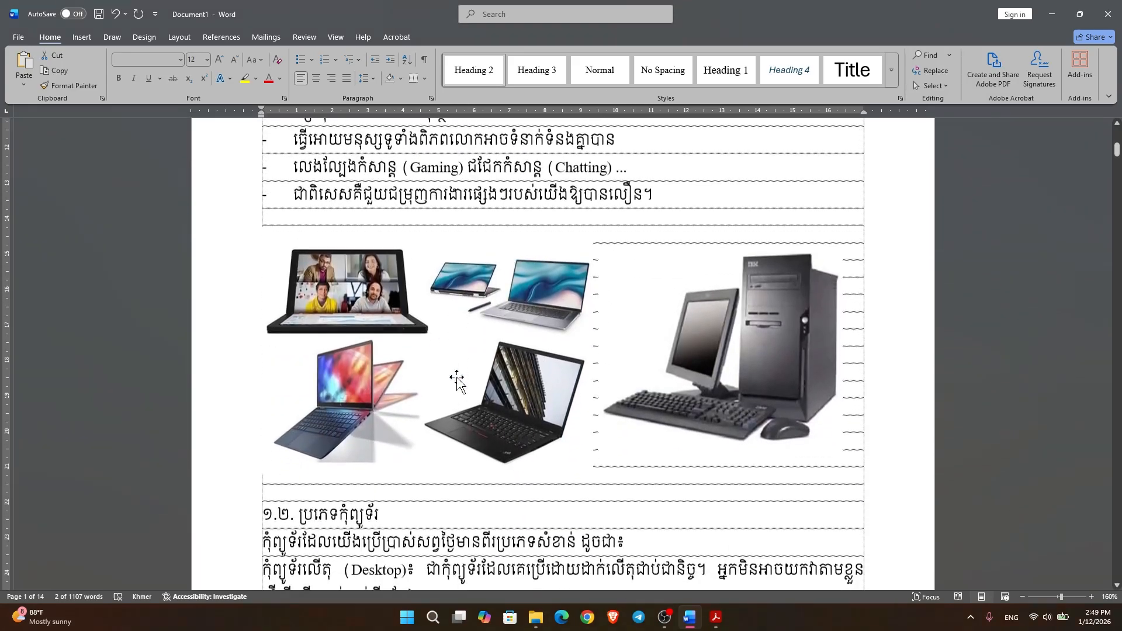
{"action": "left_click_drag", "start_coordinate": [364, 340], "coordinate": [280, 341]}
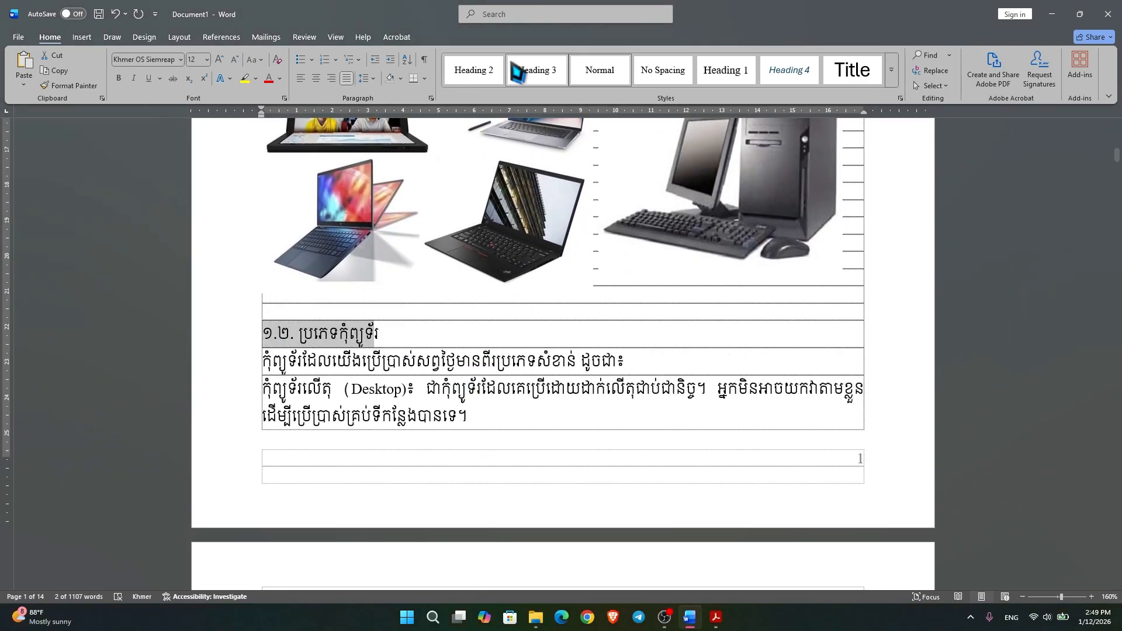
{"action": "left_click", "coordinate": [491, 71]}
{"action": "triple_click", "coordinate": [428, 346]}
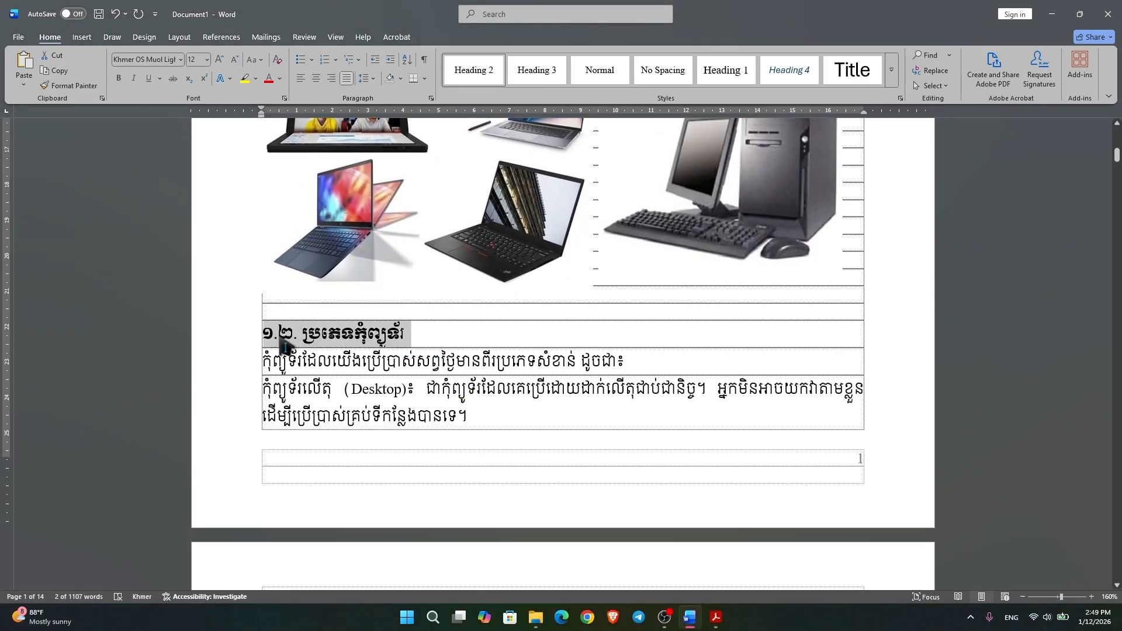
{"action": "left_click", "coordinate": [473, 70]}
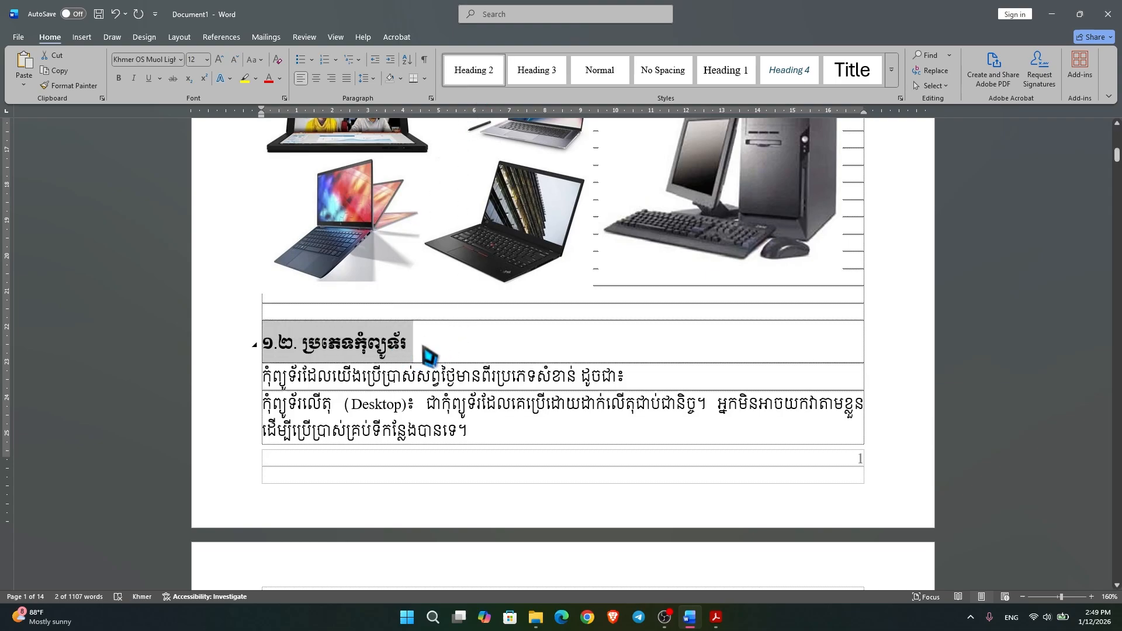
Apply the Heading 2 style to the full 1.3 section heading about the computer's components
{"action": "scroll", "coordinate": [428, 354], "scroll_direction": "down", "scroll_amount": 9}
{"action": "scroll", "coordinate": [389, 355], "scroll_direction": "up", "scroll_amount": 2}
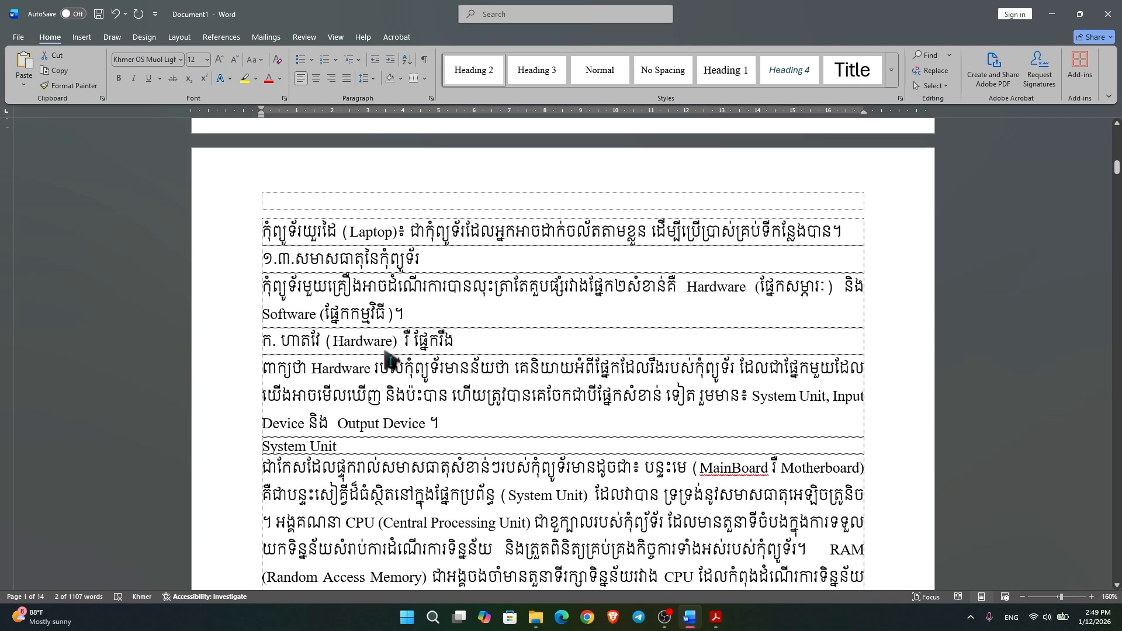
{"action": "scroll", "coordinate": [389, 355], "scroll_direction": "up", "scroll_amount": 6}
{"action": "scroll", "coordinate": [363, 307], "scroll_direction": "down", "scroll_amount": 2}
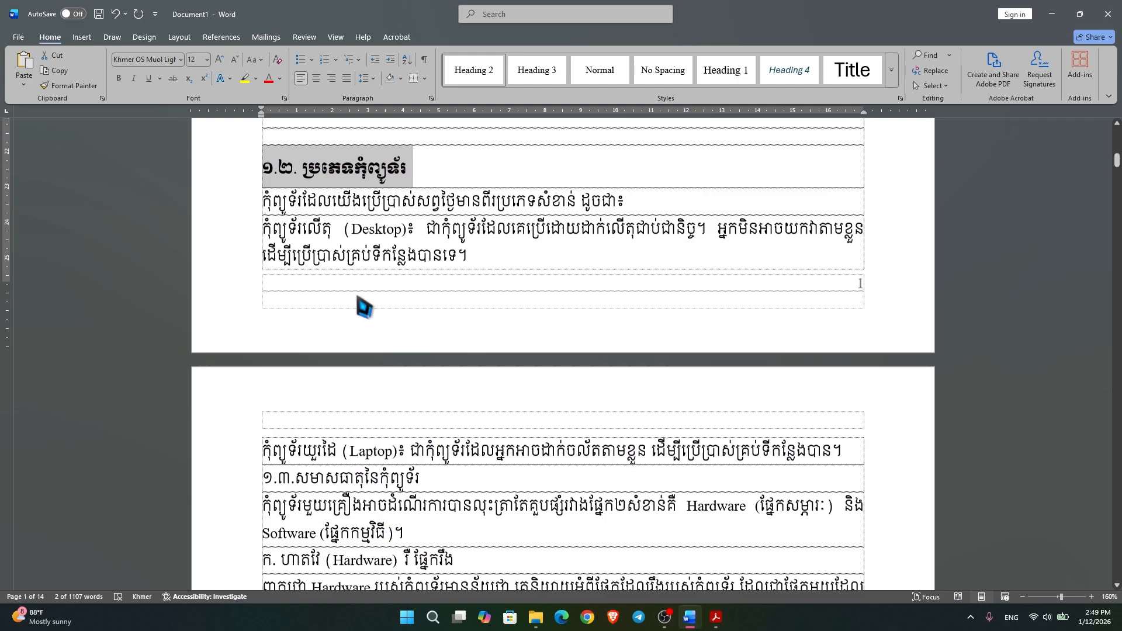
{"action": "scroll", "coordinate": [363, 306], "scroll_direction": "down", "scroll_amount": 3}
{"action": "left_click_drag", "start_coordinate": [364, 313], "coordinate": [217, 314]}
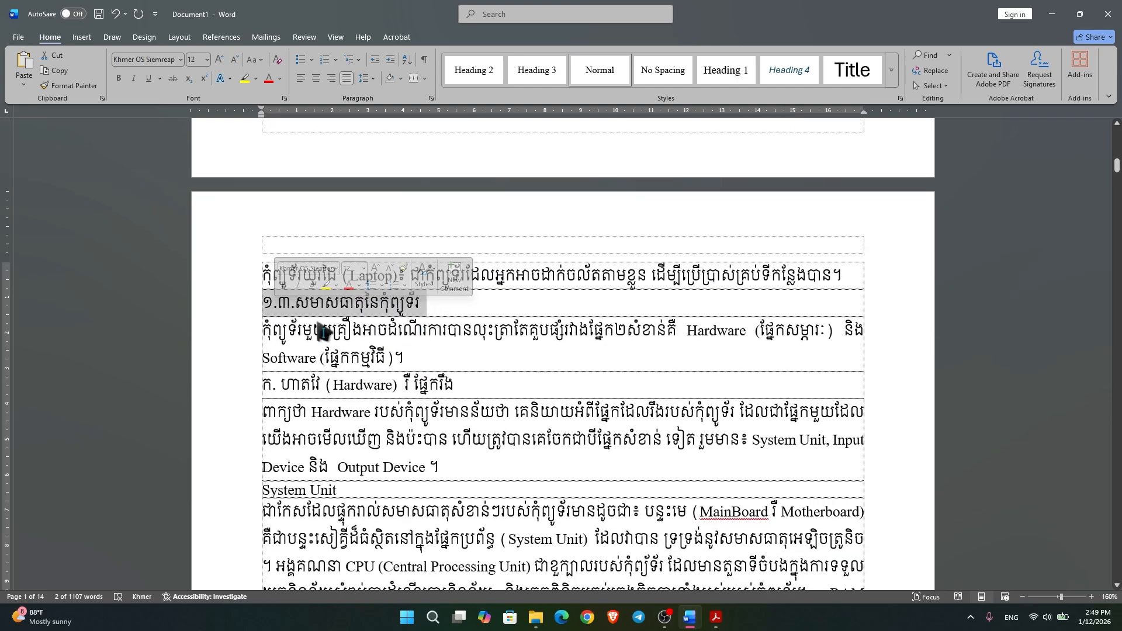
{"action": "scroll", "coordinate": [408, 355], "scroll_direction": "up", "scroll_amount": 4}
{"action": "left_click", "coordinate": [479, 71]}
Apply the Heading 3 style to the Hardware (ក) and Software (ខ) sub-headings within section 1.3
{"action": "scroll", "coordinate": [494, 252], "scroll_direction": "down", "scroll_amount": 5}
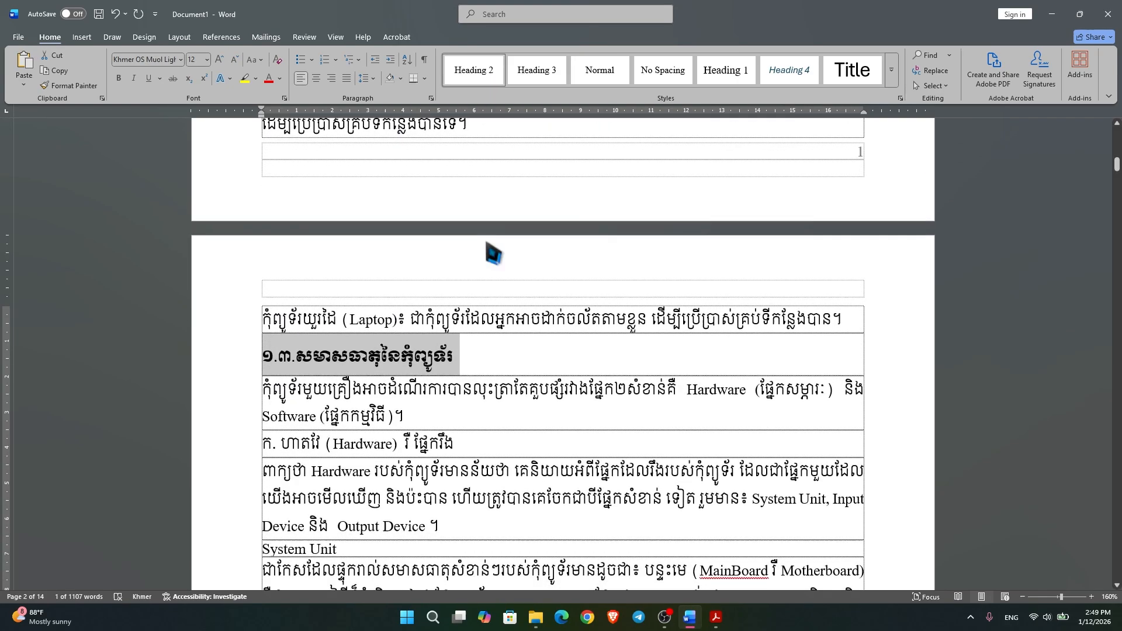
{"action": "left_click_drag", "start_coordinate": [469, 367], "coordinate": [269, 365]}
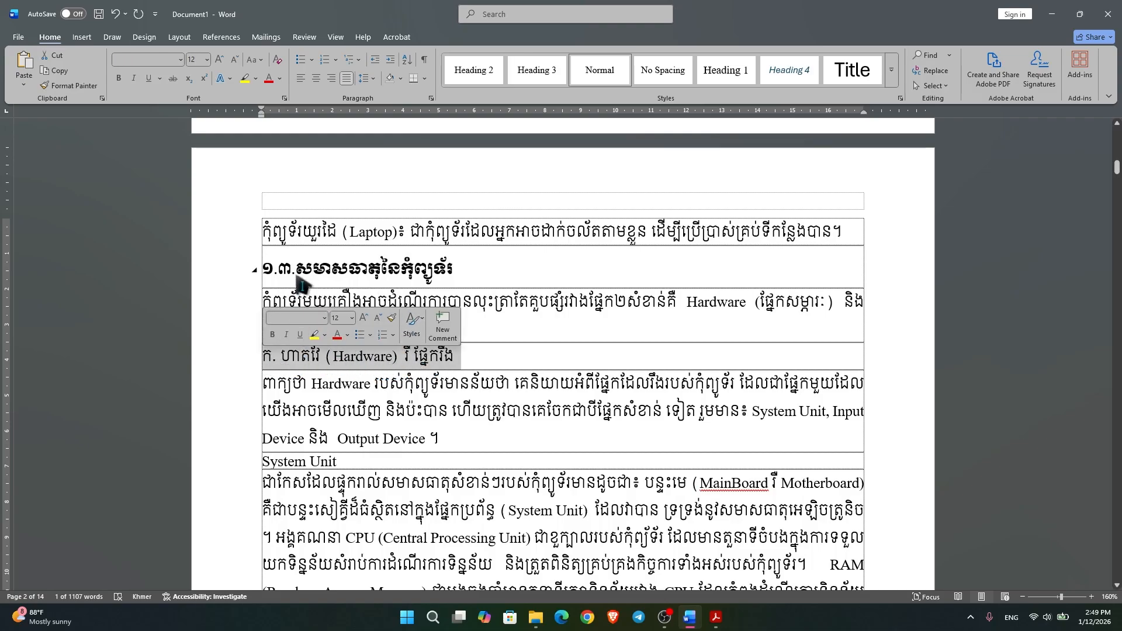
{"action": "left_click", "coordinate": [537, 73]}
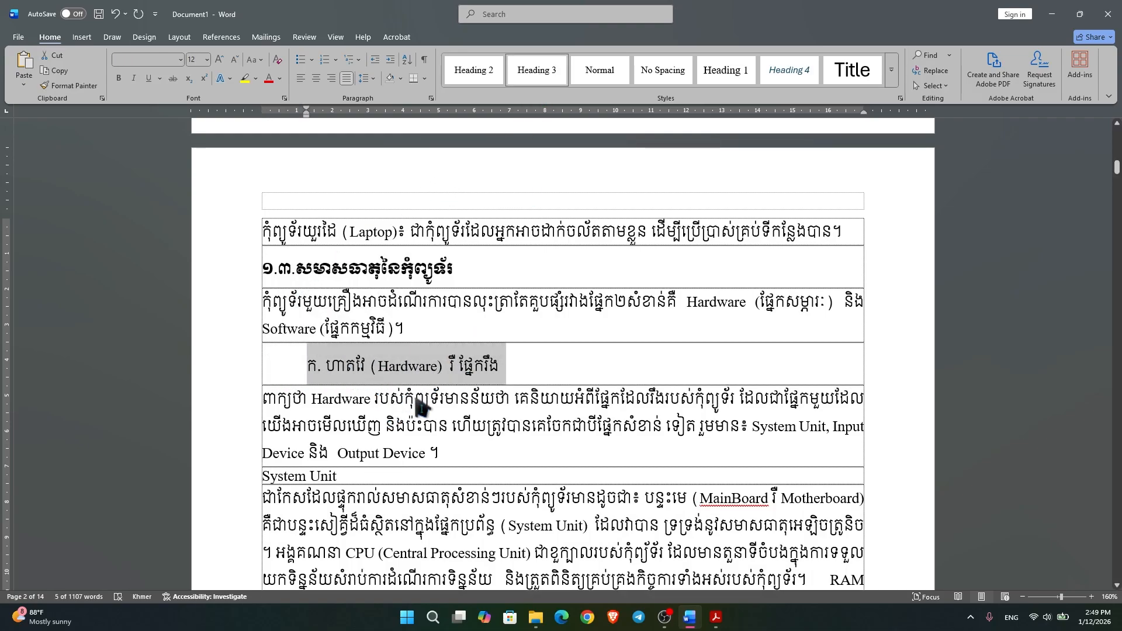
{"action": "scroll", "coordinate": [383, 373], "scroll_direction": "down", "scroll_amount": 3}
{"action": "scroll", "coordinate": [380, 371], "scroll_direction": "down", "scroll_amount": 10}
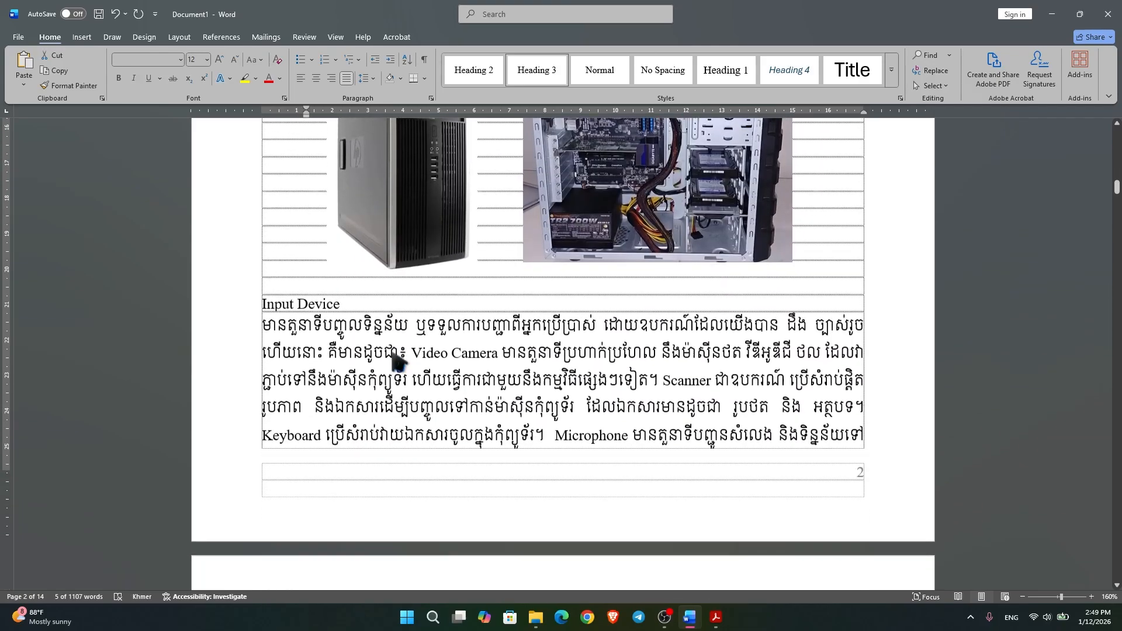
{"action": "scroll", "coordinate": [399, 372], "scroll_direction": "down", "scroll_amount": 12}
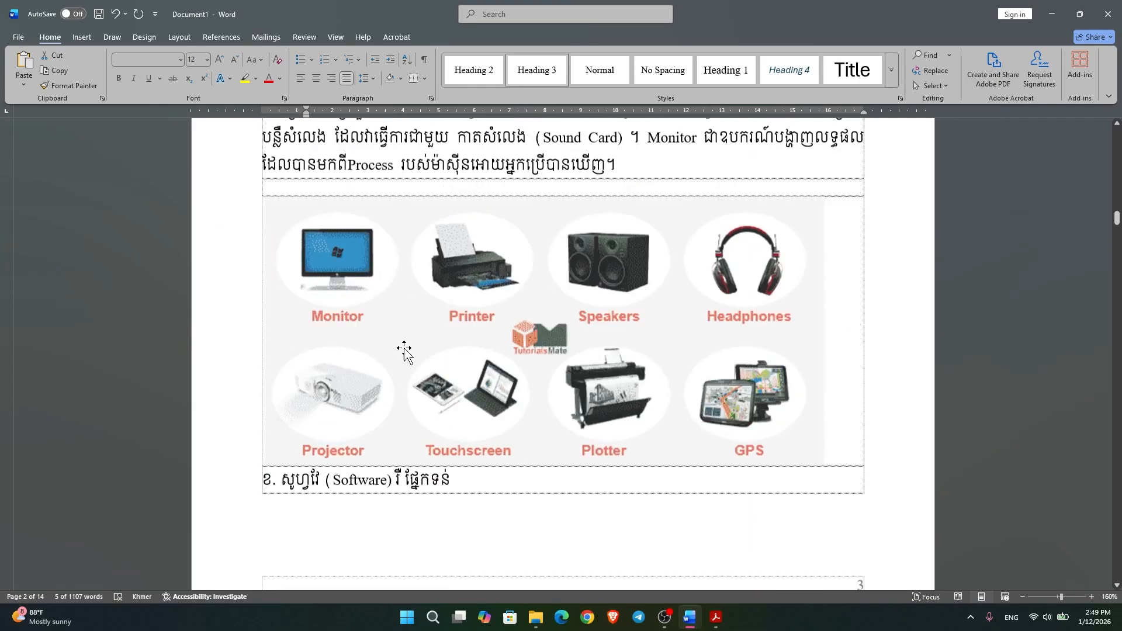
{"action": "left_click_drag", "start_coordinate": [453, 381], "coordinate": [262, 383]}
{"action": "left_click", "coordinate": [525, 78]}
Apply the Heading 2 style to the full 1.4 section heading about turning on the computer
{"action": "scroll", "coordinate": [475, 350], "scroll_direction": "down", "scroll_amount": 11}
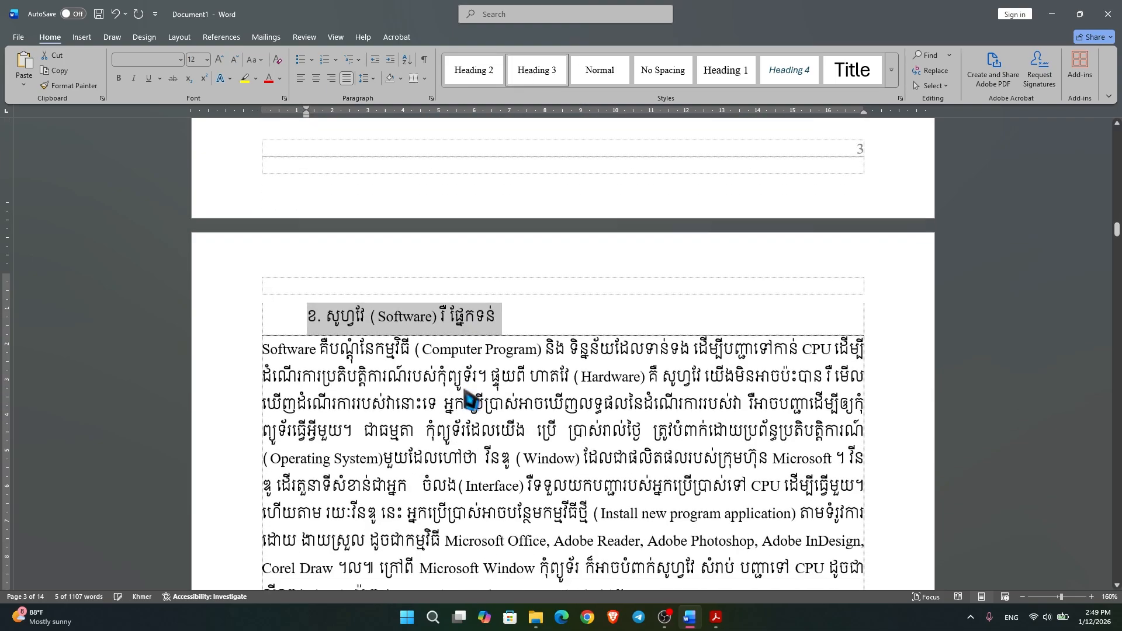
{"action": "scroll", "coordinate": [472, 387], "scroll_direction": "down", "scroll_amount": 3}
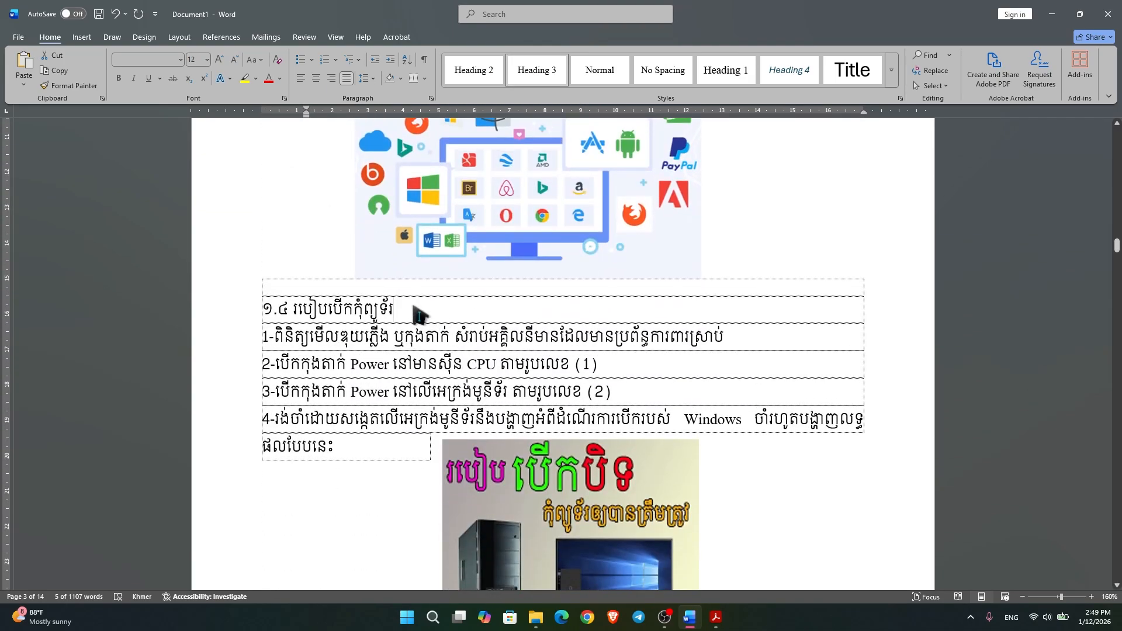
{"action": "left_click_drag", "start_coordinate": [418, 313], "coordinate": [276, 312]}
{"action": "left_click", "coordinate": [471, 71]}
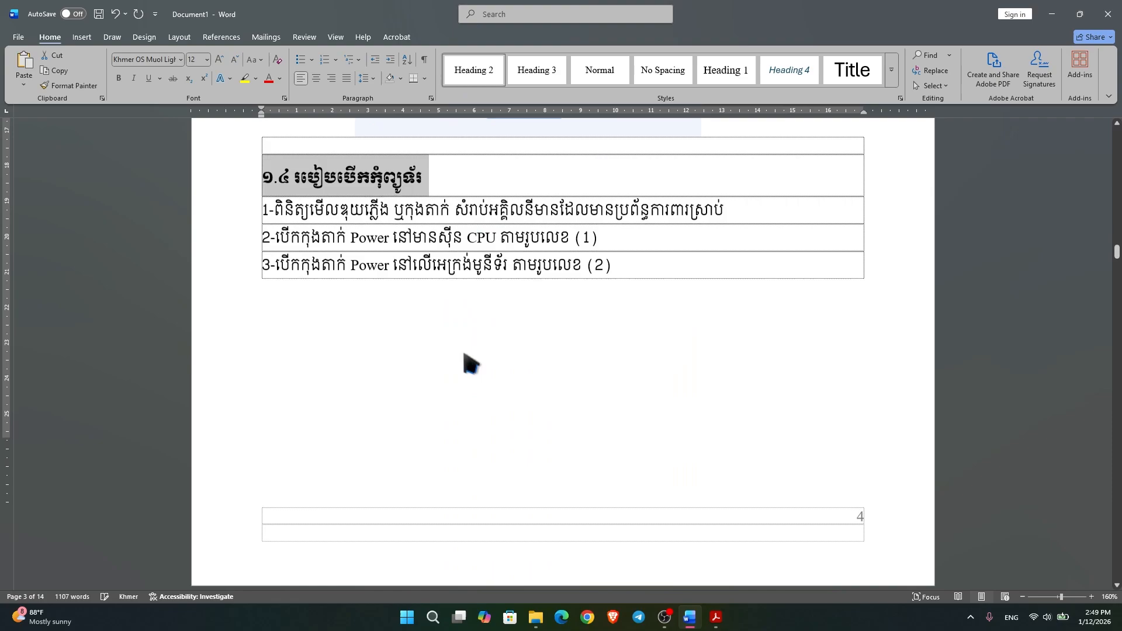
Apply the Heading 2 style to the full 1.5 (Button Power) and 1.6 section headings
{"action": "scroll", "coordinate": [468, 363], "scroll_direction": "down", "scroll_amount": 10}
{"action": "scroll", "coordinate": [467, 362], "scroll_direction": "up", "scroll_amount": 9}
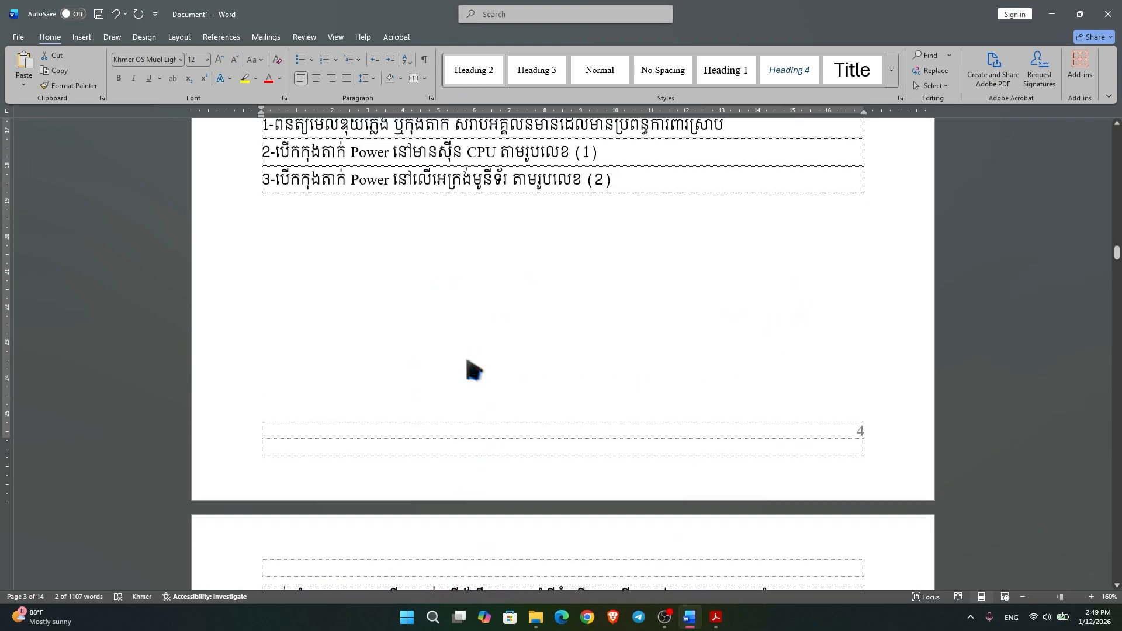
{"action": "scroll", "coordinate": [467, 361], "scroll_direction": "up", "scroll_amount": 3}
{"action": "scroll", "coordinate": [312, 365], "scroll_direction": "down", "scroll_amount": 8}
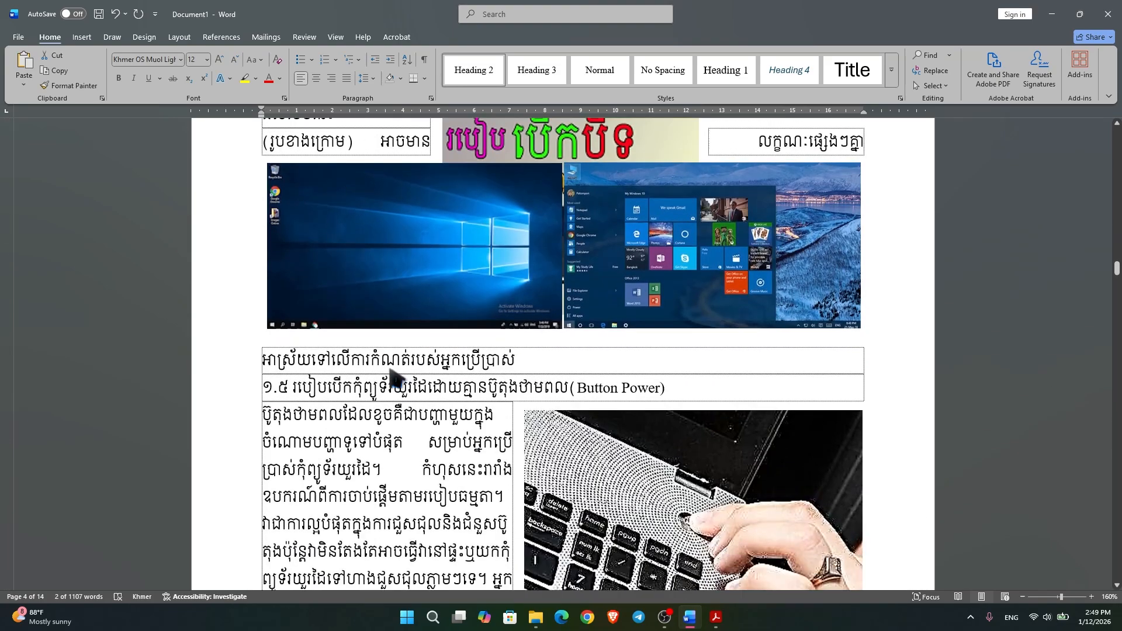
{"action": "scroll", "coordinate": [391, 374], "scroll_direction": "down", "scroll_amount": 5}
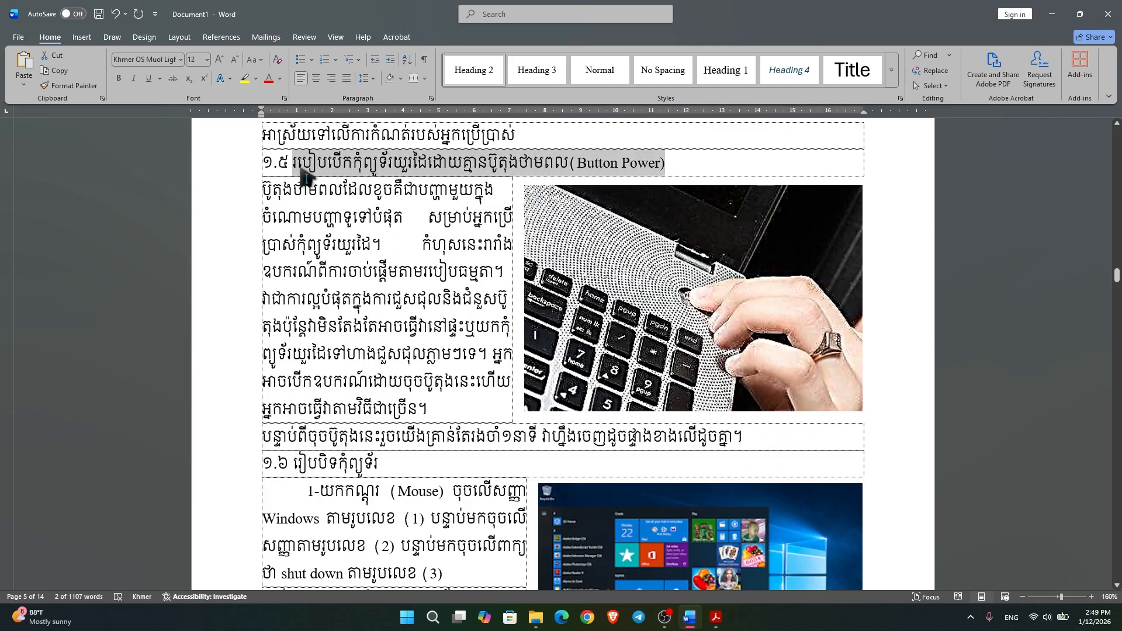
{"action": "left_click_drag", "start_coordinate": [301, 170], "coordinate": [274, 168]}
{"action": "left_click", "coordinate": [458, 75]}
{"action": "scroll", "coordinate": [460, 291], "scroll_direction": "down", "scroll_amount": 4}
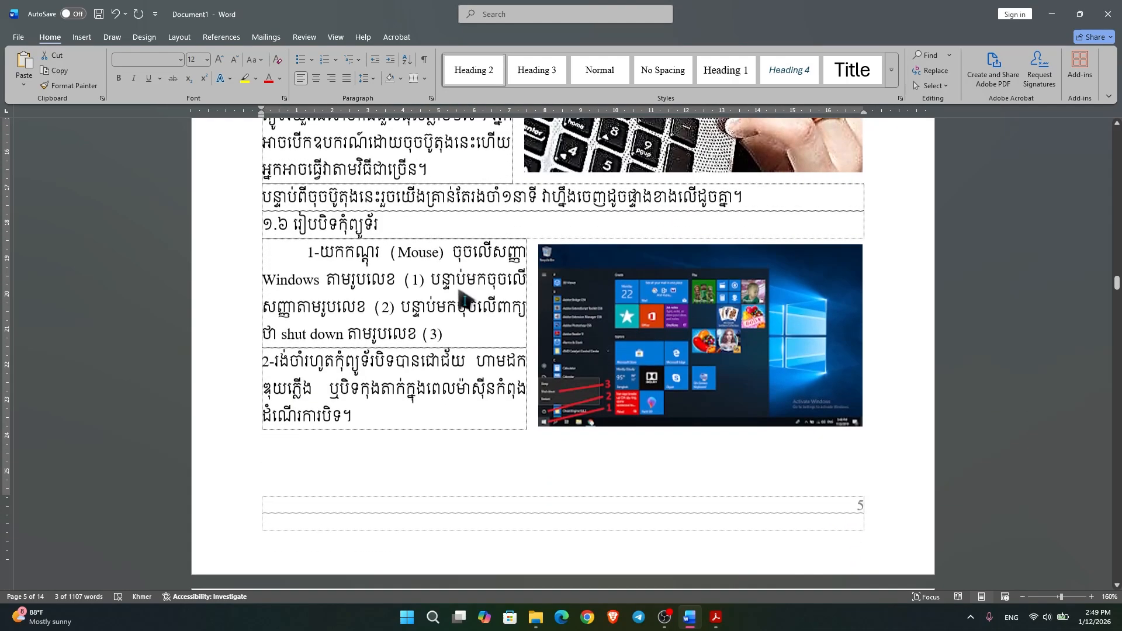
{"action": "left_click", "coordinate": [471, 75]}
Apply the Heading 2 style to the full 2.1 Keyboard section heading in lesson 2
{"action": "scroll", "coordinate": [408, 292], "scroll_direction": "down", "scroll_amount": 10}
{"action": "scroll", "coordinate": [441, 322], "scroll_direction": "down", "scroll_amount": 8}
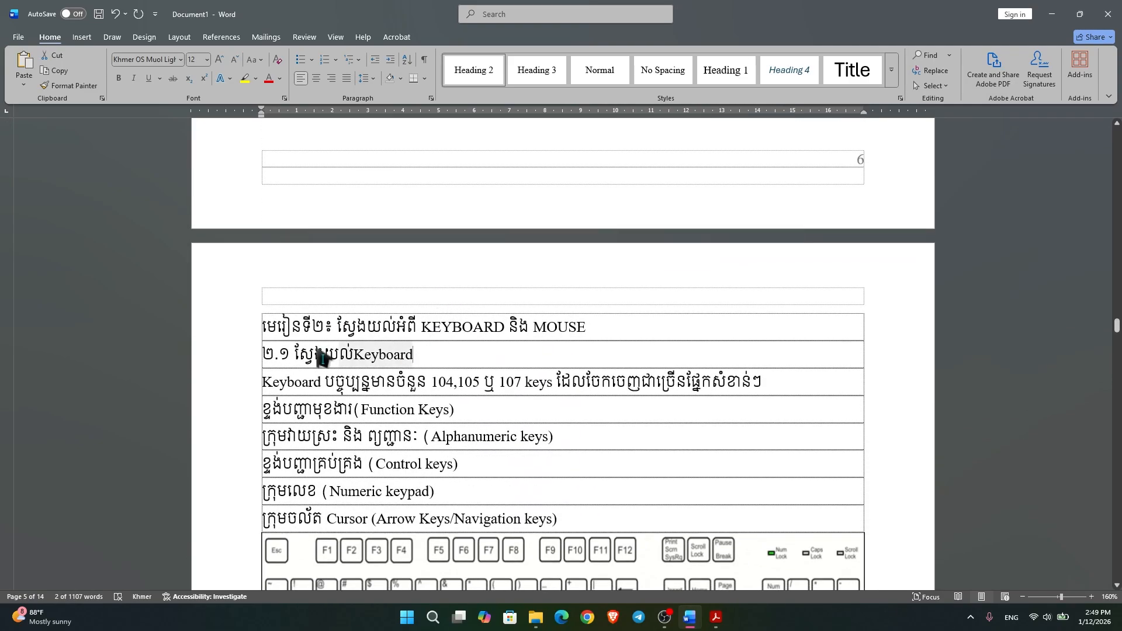
{"action": "left_click_drag", "start_coordinate": [323, 358], "coordinate": [288, 353]}
{"action": "left_click", "coordinate": [474, 74]}
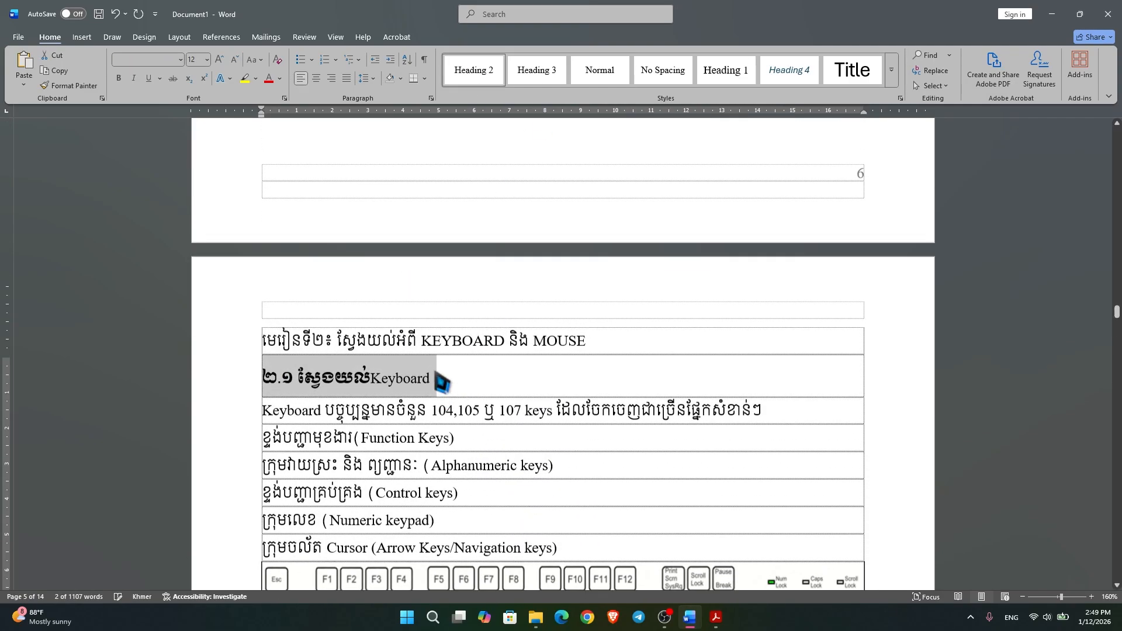
Check the headings styled in lesson 1, and apply the Heading 1 style to the lesson 2 title about KEYBOARD and MOUSE
{"action": "scroll", "coordinate": [442, 382], "scroll_direction": "up", "scroll_amount": 15}
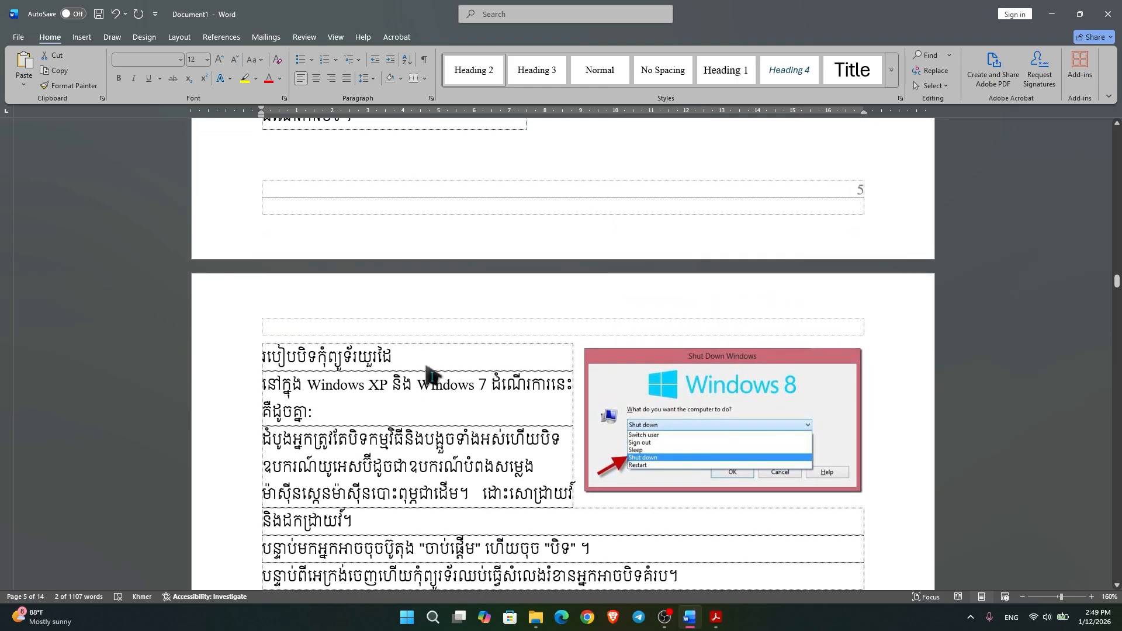
{"action": "scroll", "coordinate": [432, 368], "scroll_direction": "up", "scroll_amount": 10}
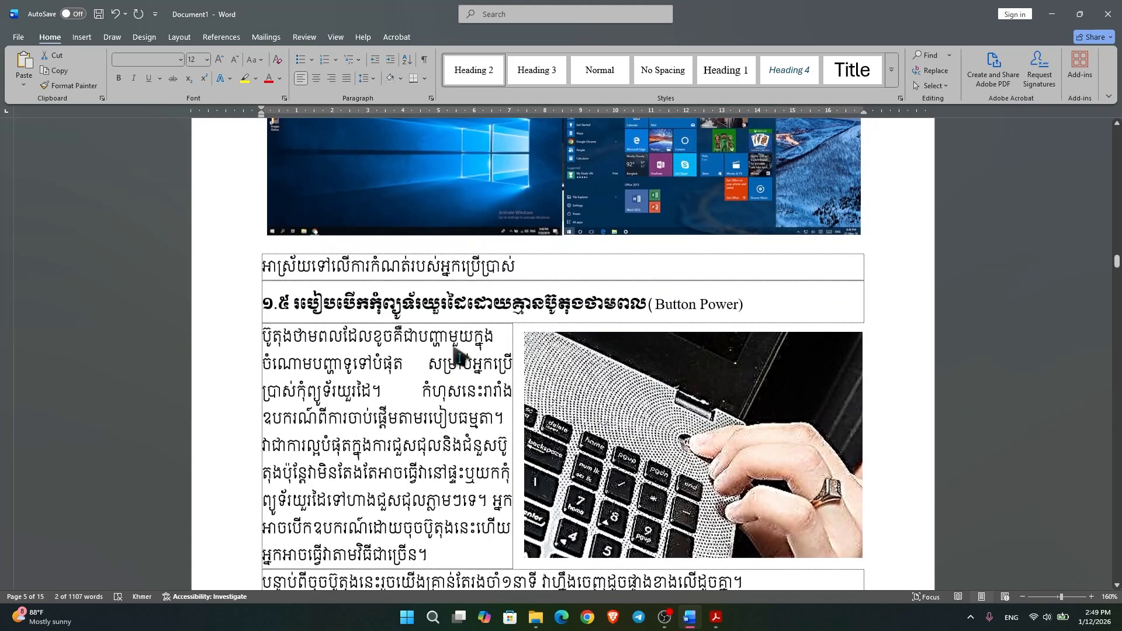
{"action": "scroll", "coordinate": [457, 350], "scroll_direction": "down", "scroll_amount": 10}
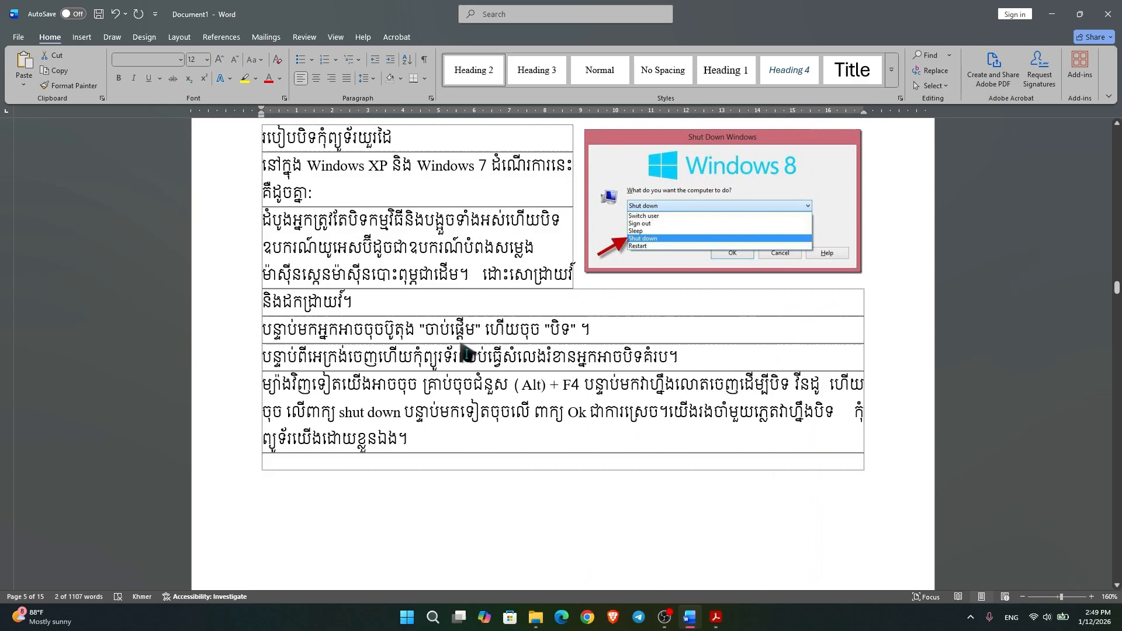
{"action": "scroll", "coordinate": [465, 353], "scroll_direction": "down", "scroll_amount": 10}
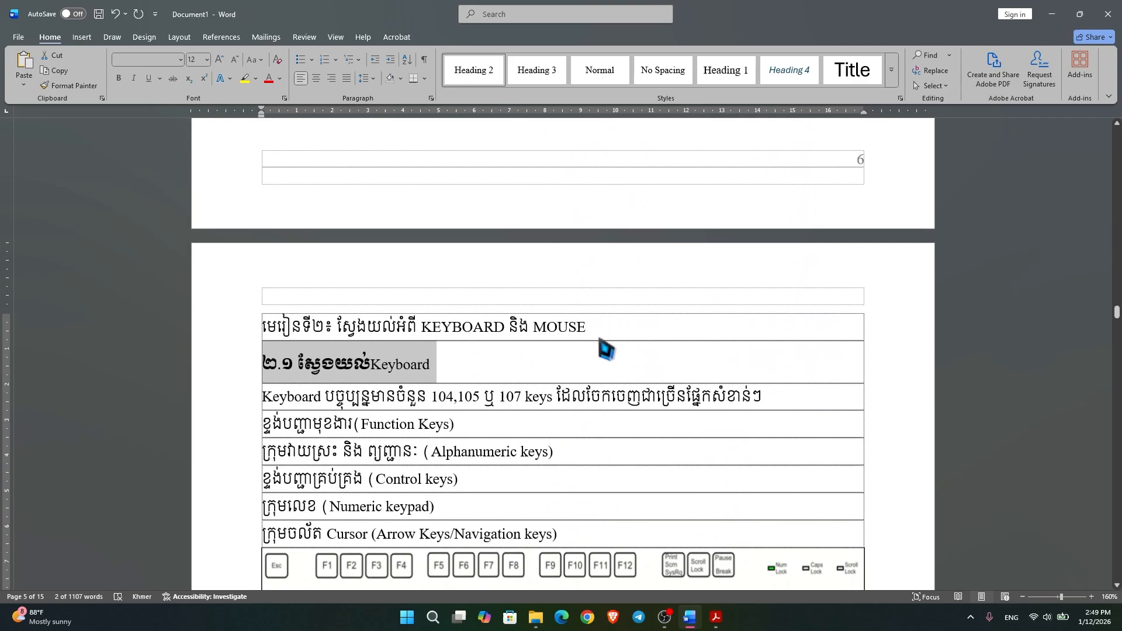
{"action": "left_click", "coordinate": [594, 329]}
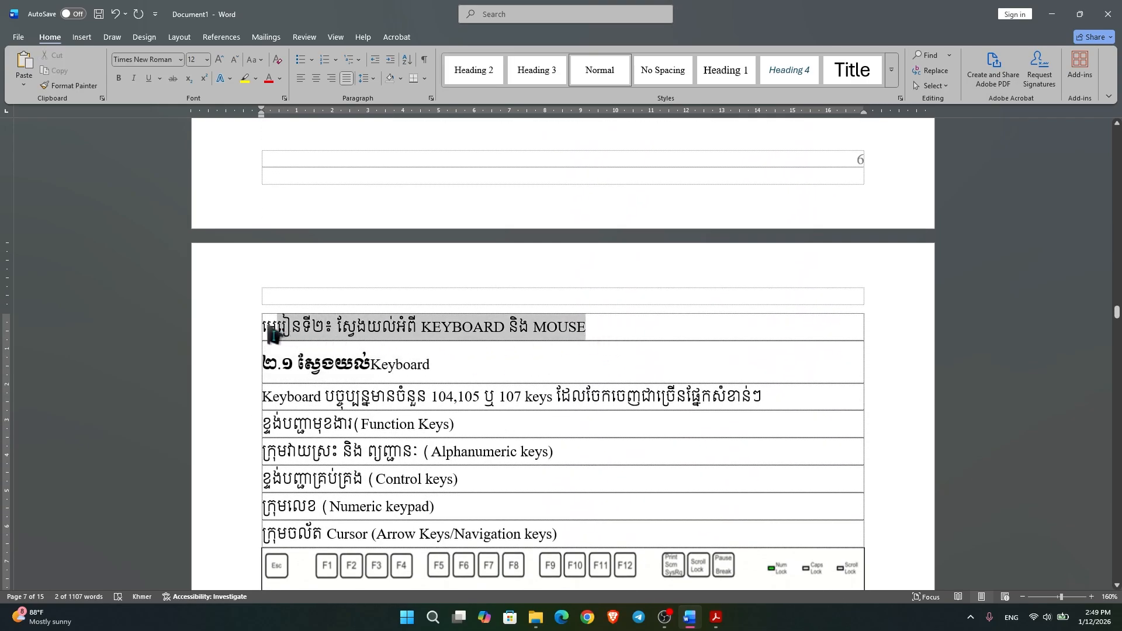
{"action": "left_click", "coordinate": [725, 71]}
{"action": "scroll", "coordinate": [643, 340], "scroll_direction": "down", "scroll_amount": 10}
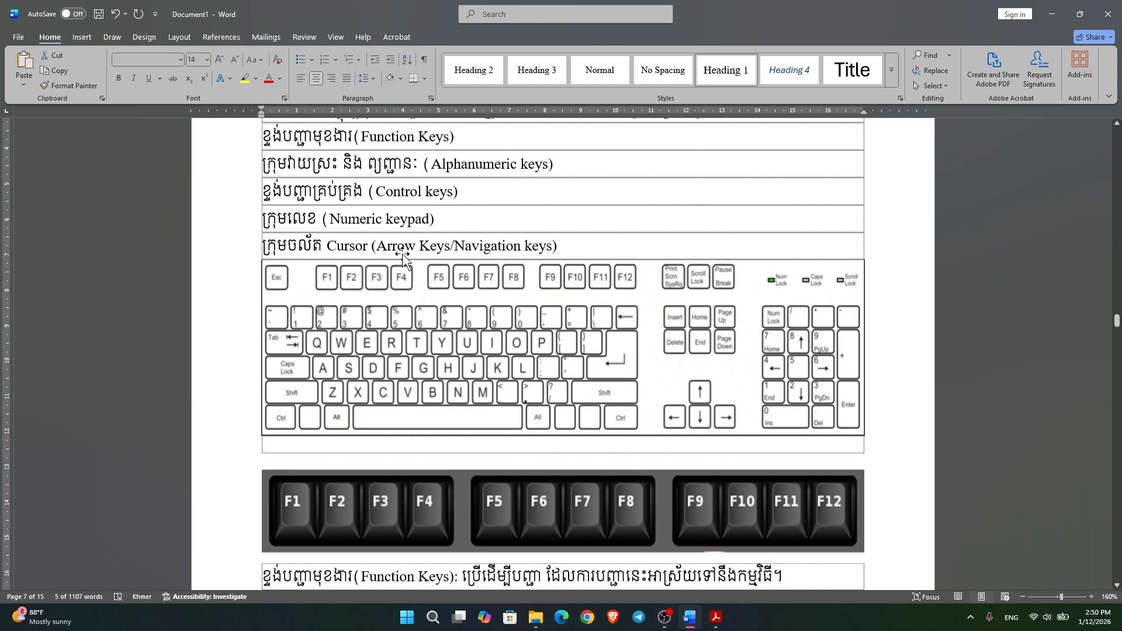
{"action": "scroll", "coordinate": [397, 260], "scroll_direction": "up", "scroll_amount": 8}
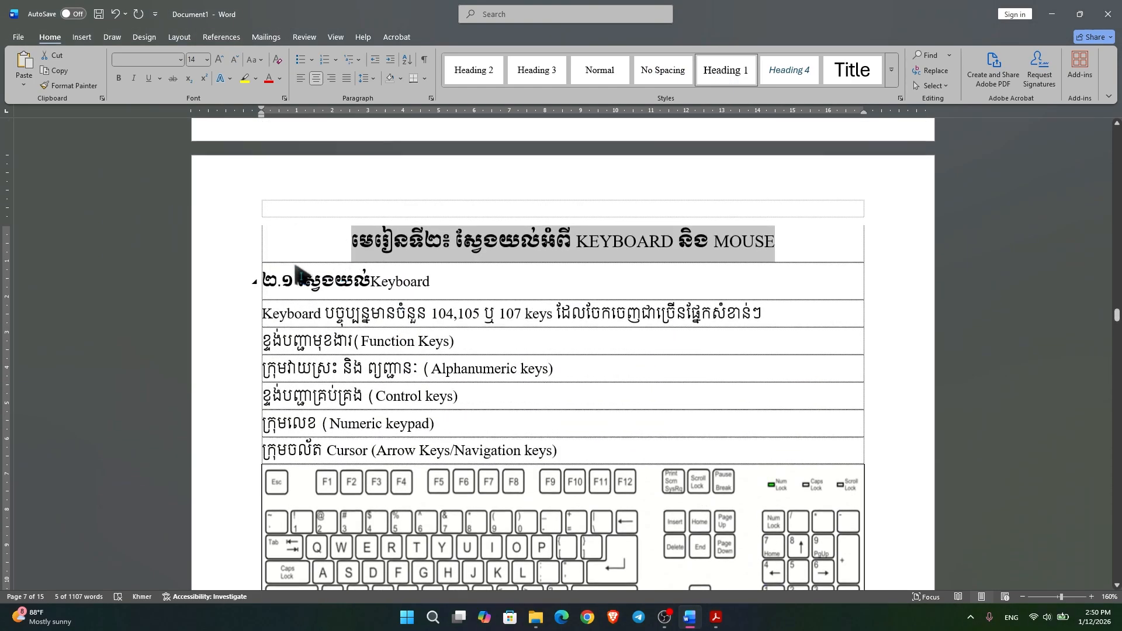
Apply the Heading 2 style to the full 2.2 MOUSE section heading
{"action": "scroll", "coordinate": [564, 333], "scroll_direction": "down", "scroll_amount": 10}
{"action": "scroll", "coordinate": [350, 312], "scroll_direction": "down", "scroll_amount": 12}
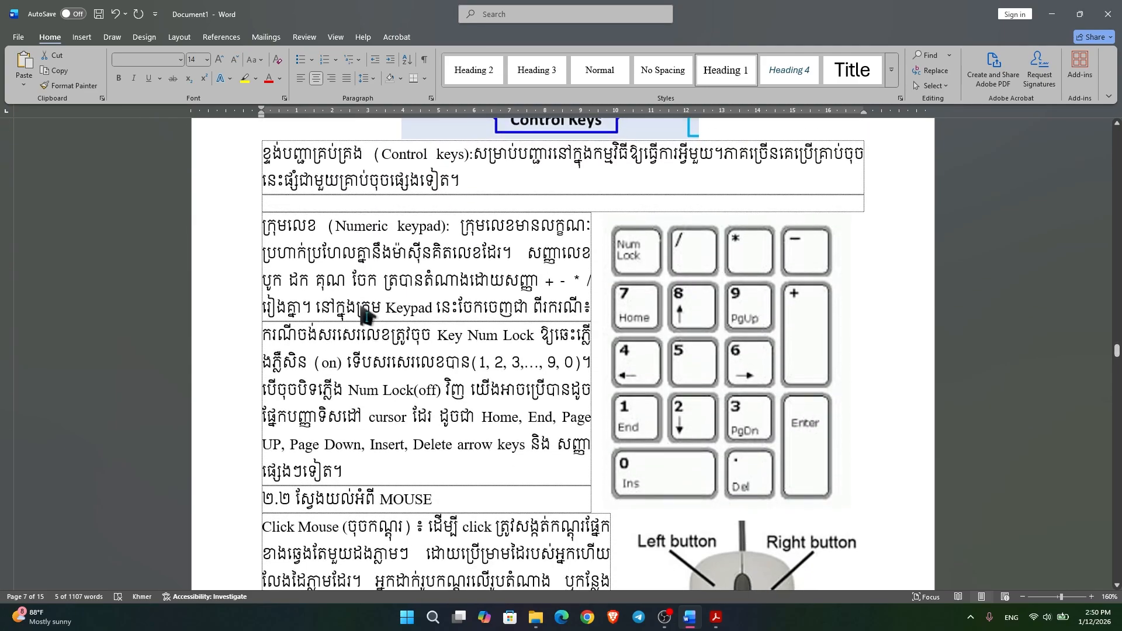
{"action": "left_click_drag", "start_coordinate": [309, 199], "coordinate": [295, 189]}
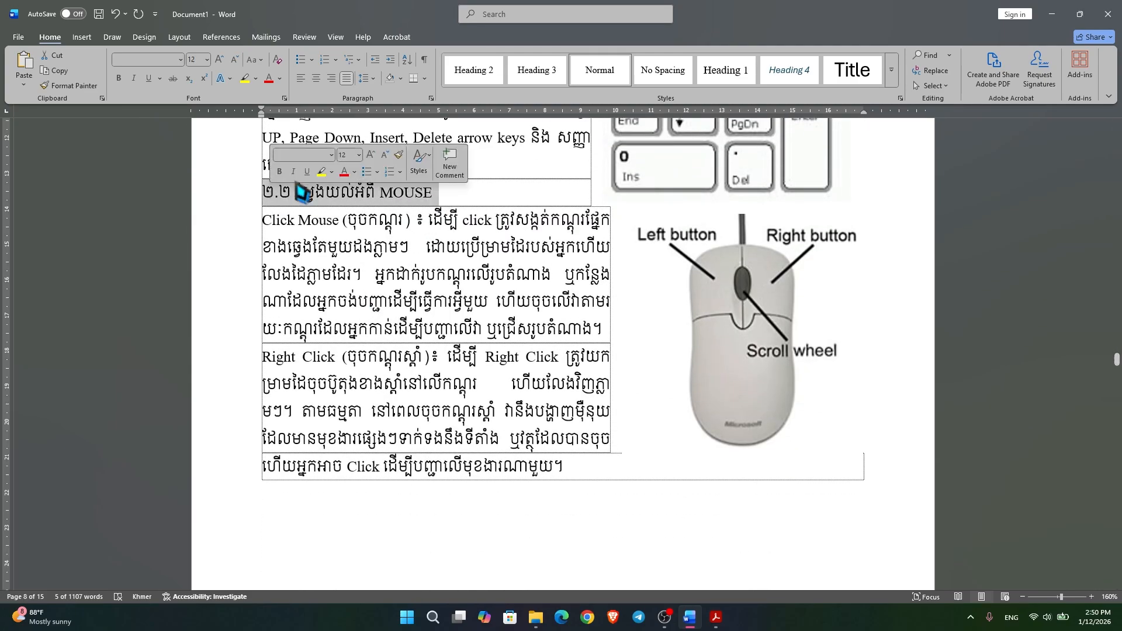
{"action": "left_click", "coordinate": [497, 72]}
Apply the Heading 1 style to the lesson 3 title and the Heading 2 style to the 3.1 section heading below it
{"action": "scroll", "coordinate": [472, 395], "scroll_direction": "down", "scroll_amount": 20}
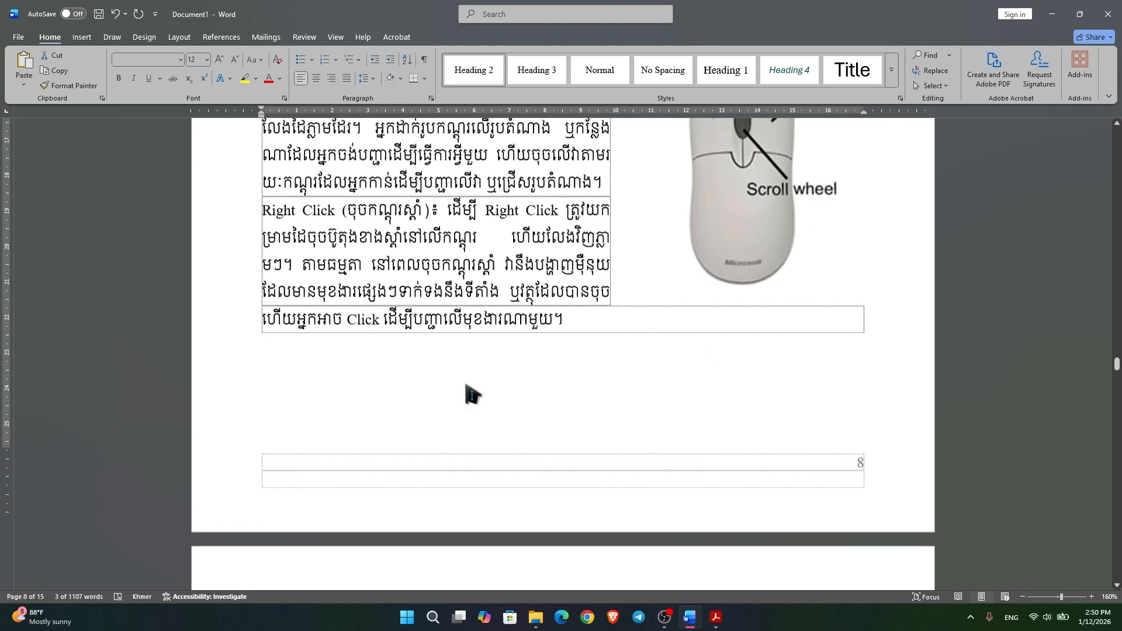
{"action": "scroll", "coordinate": [480, 378], "scroll_direction": "down", "scroll_amount": 2}
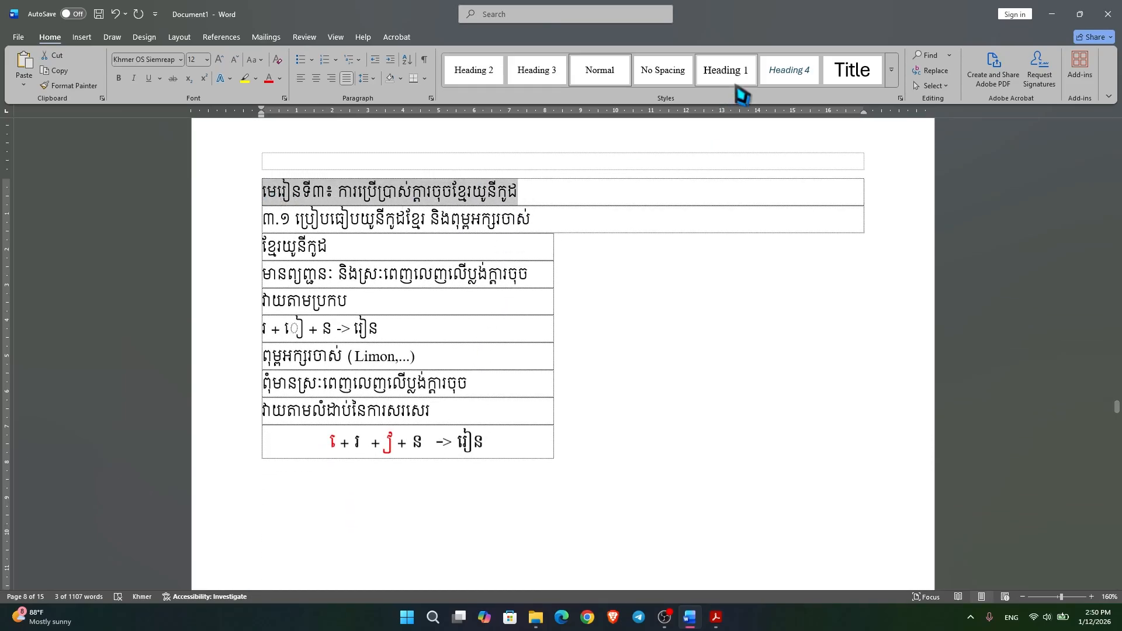
{"action": "left_click", "coordinate": [725, 69]}
{"action": "left_click_drag", "start_coordinate": [546, 231], "coordinate": [264, 229]}
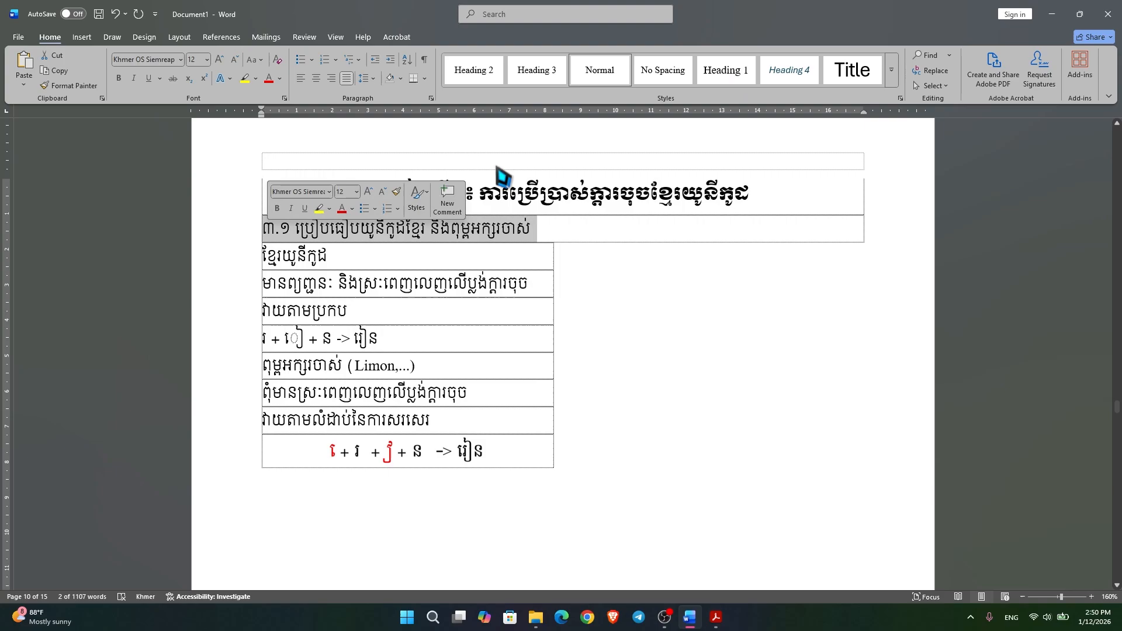
{"action": "left_click", "coordinate": [473, 69]}
Apply the Heading 2 style to the full 3.2 and 3.4 section headings in lesson 3
{"action": "scroll", "coordinate": [483, 328], "scroll_direction": "down", "scroll_amount": 14}
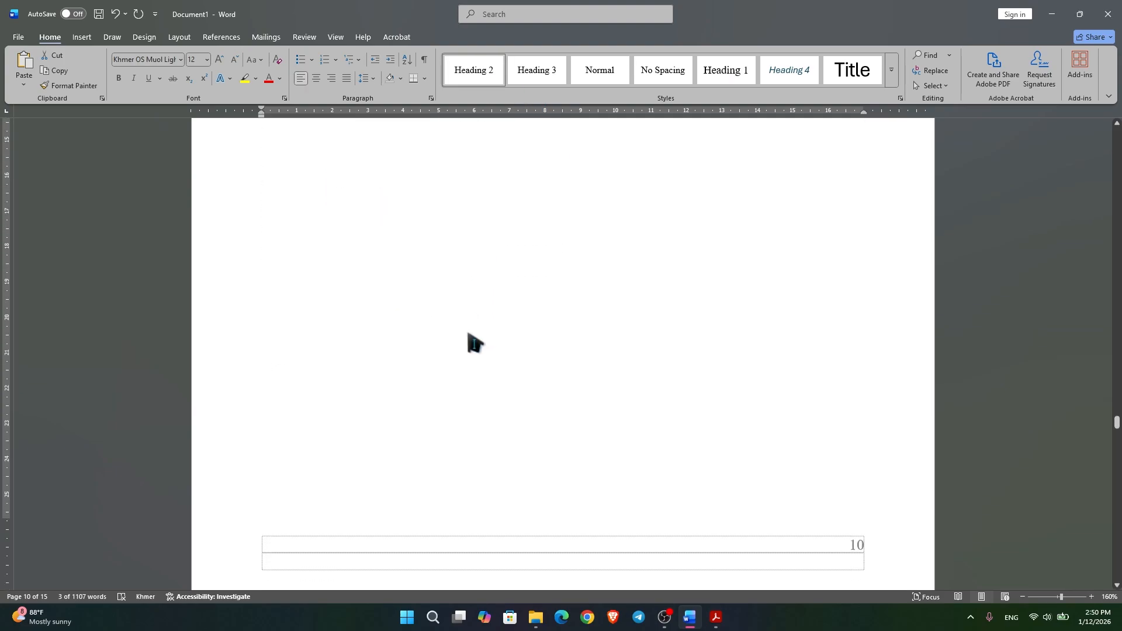
{"action": "scroll", "coordinate": [462, 292], "scroll_direction": "up", "scroll_amount": 1}
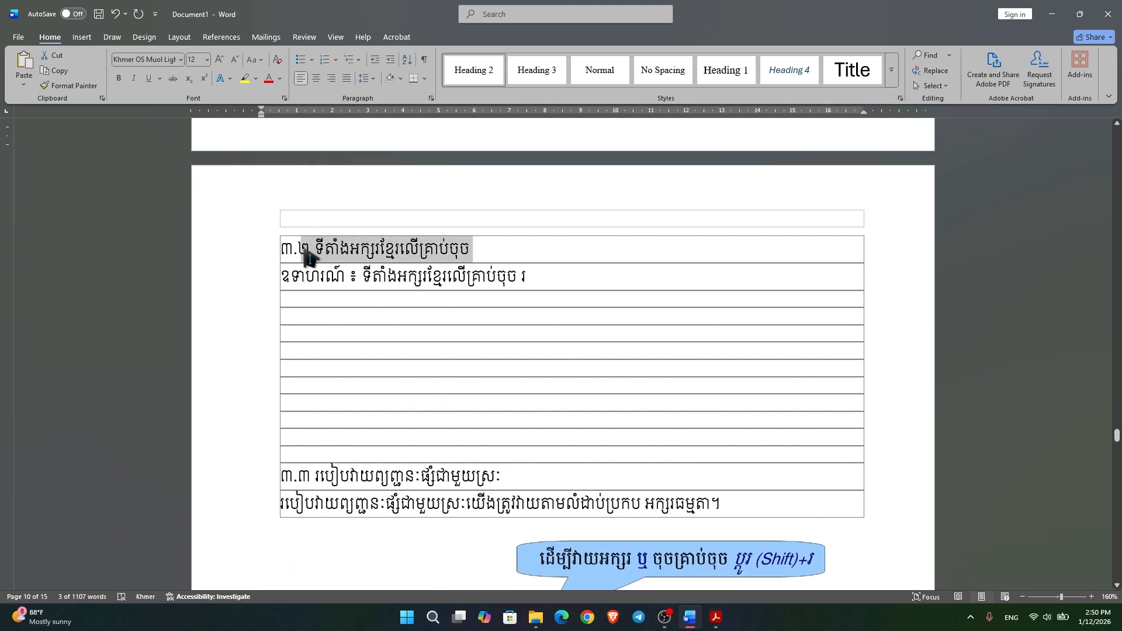
{"action": "left_click_drag", "start_coordinate": [307, 254], "coordinate": [279, 250]}
{"action": "left_click", "coordinate": [473, 70]}
{"action": "scroll", "coordinate": [509, 295], "scroll_direction": "down", "scroll_amount": 4}
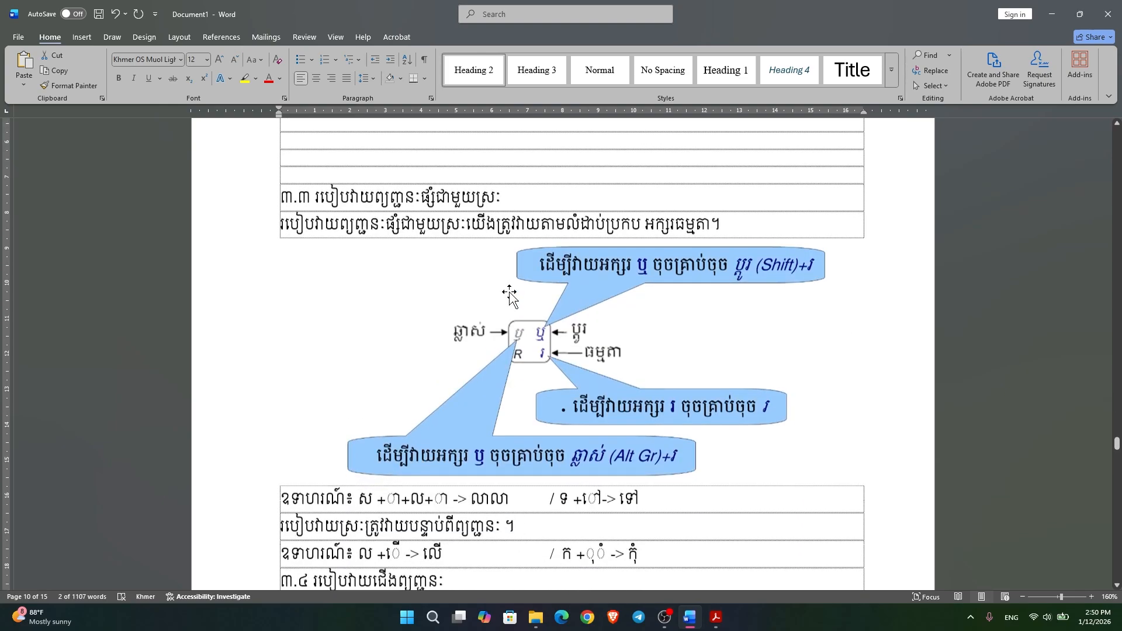
{"action": "scroll", "coordinate": [509, 295], "scroll_direction": "down", "scroll_amount": 5}
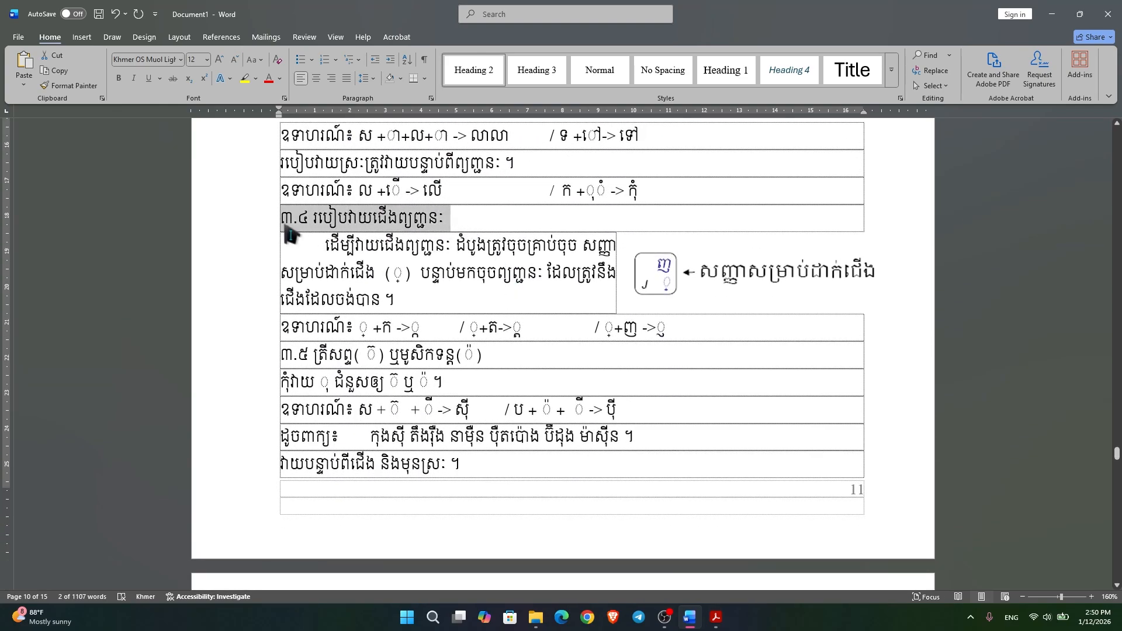
{"action": "left_click", "coordinate": [474, 73]}
Apply the Heading 2 style to the full 3.7 section heading in lesson 3
{"action": "scroll", "coordinate": [475, 351], "scroll_direction": "down", "scroll_amount": 7}
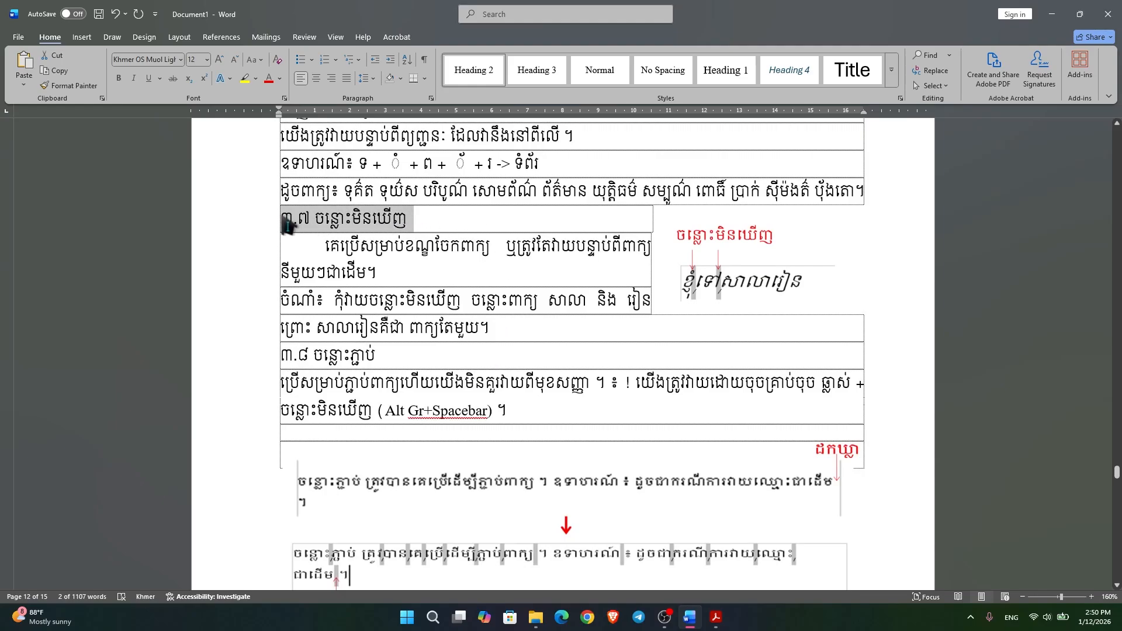
{"action": "left_click", "coordinate": [495, 69]}
{"action": "scroll", "coordinate": [430, 263], "scroll_direction": "up", "scroll_amount": 9}
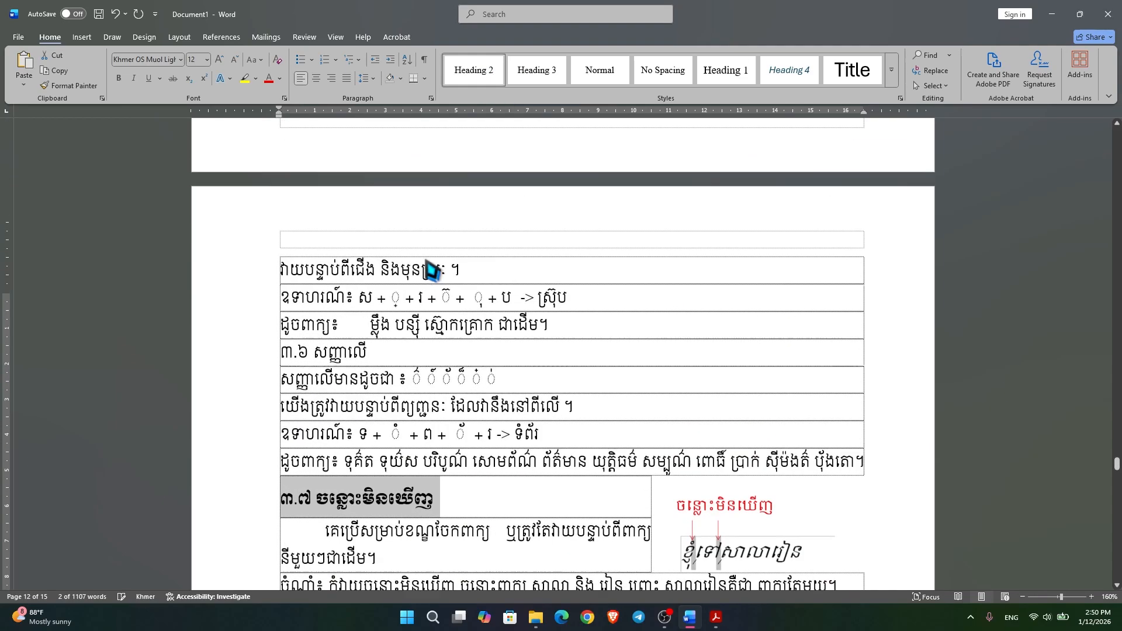
Apply the Heading 2 style to the 3.5 section heading in lesson 3
{"action": "scroll", "coordinate": [454, 266], "scroll_direction": "down", "scroll_amount": 5}
{"action": "scroll", "coordinate": [450, 261], "scroll_direction": "down", "scroll_amount": 2}
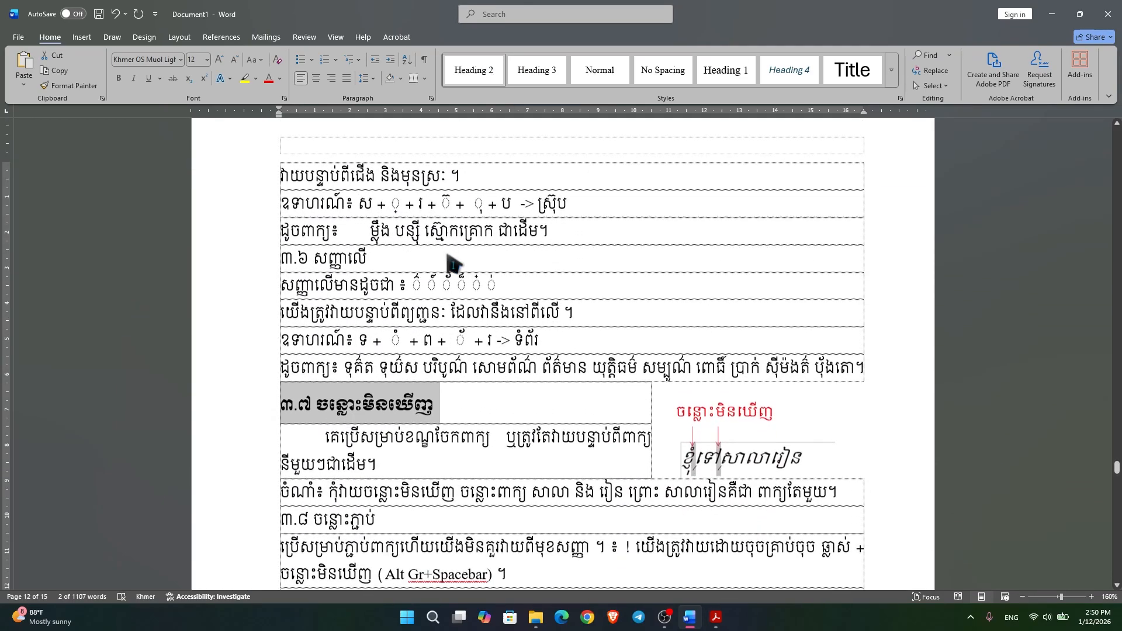
{"action": "scroll", "coordinate": [454, 261], "scroll_direction": "up", "scroll_amount": 4}
{"action": "scroll", "coordinate": [442, 250], "scroll_direction": "up", "scroll_amount": 3}
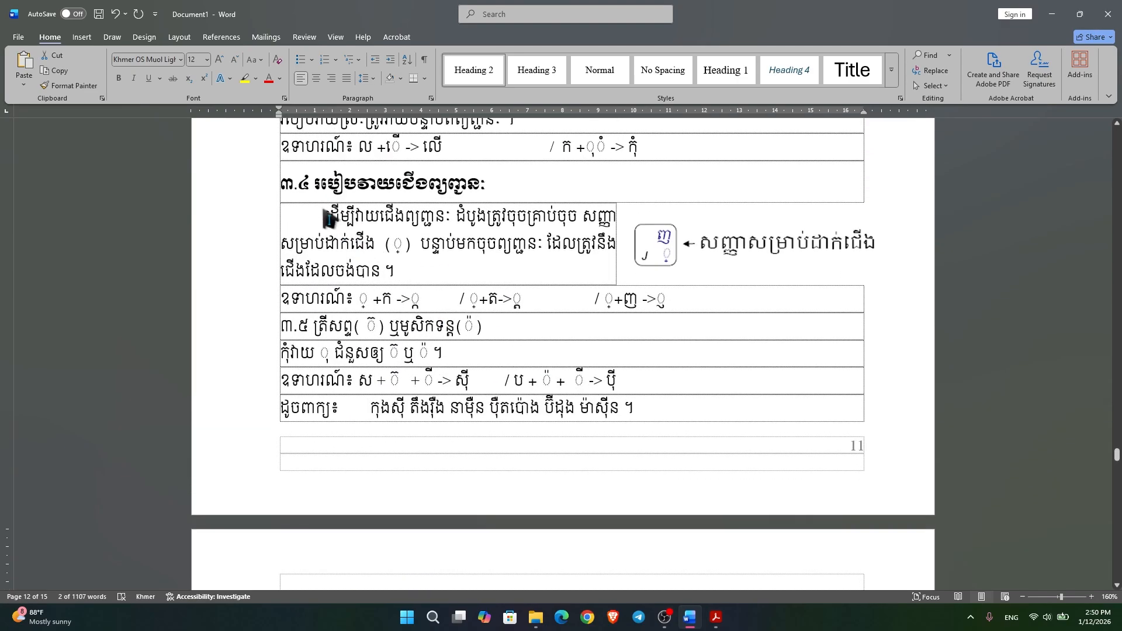
{"action": "scroll", "coordinate": [342, 331], "scroll_direction": "down", "scroll_amount": 6}
{"action": "scroll", "coordinate": [354, 388], "scroll_direction": "up", "scroll_amount": 3}
{"action": "scroll", "coordinate": [353, 388], "scroll_direction": "up", "scroll_amount": 2}
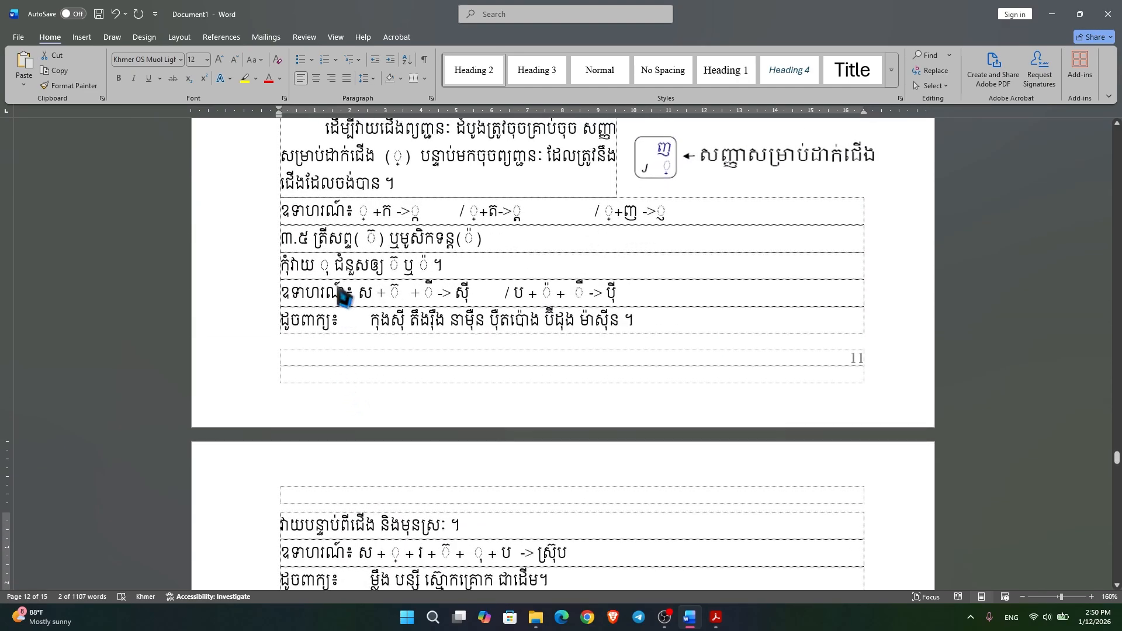
{"action": "left_click", "coordinate": [461, 80]}
Apply the Heading 2 style to the full 3.6 section heading in lesson 3
{"action": "scroll", "coordinate": [389, 316], "scroll_direction": "down", "scroll_amount": 3}
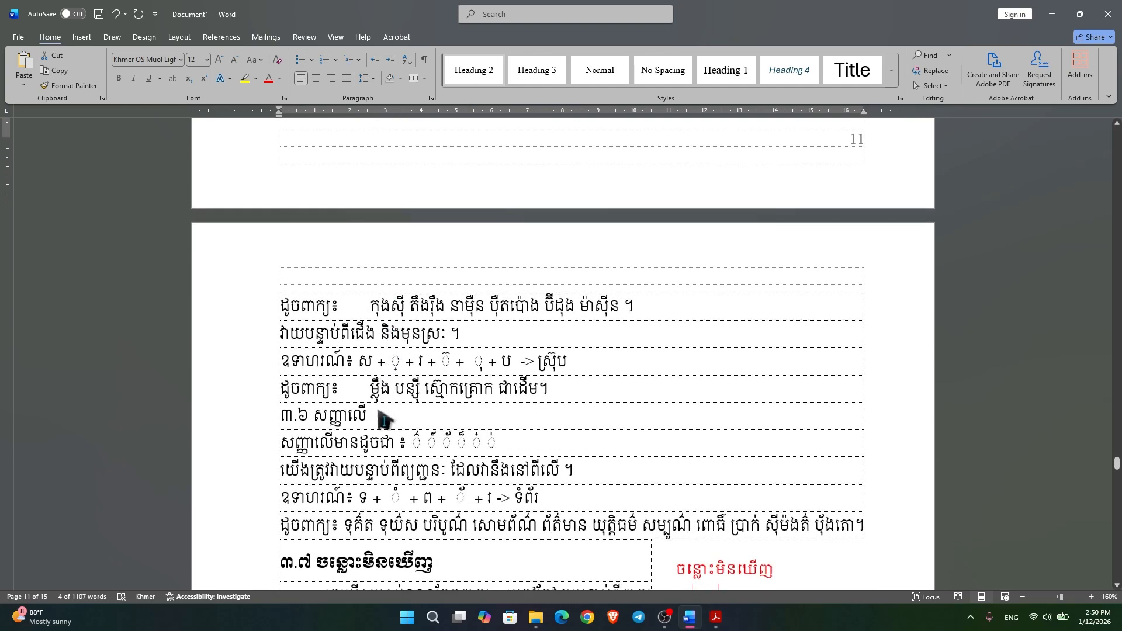
{"action": "left_click_drag", "start_coordinate": [383, 418], "coordinate": [281, 417]}
{"action": "left_click", "coordinate": [470, 71]}
Apply the Heading 2 style to the full 3.8 section heading in lesson 3
{"action": "scroll", "coordinate": [453, 374], "scroll_direction": "down", "scroll_amount": 3}
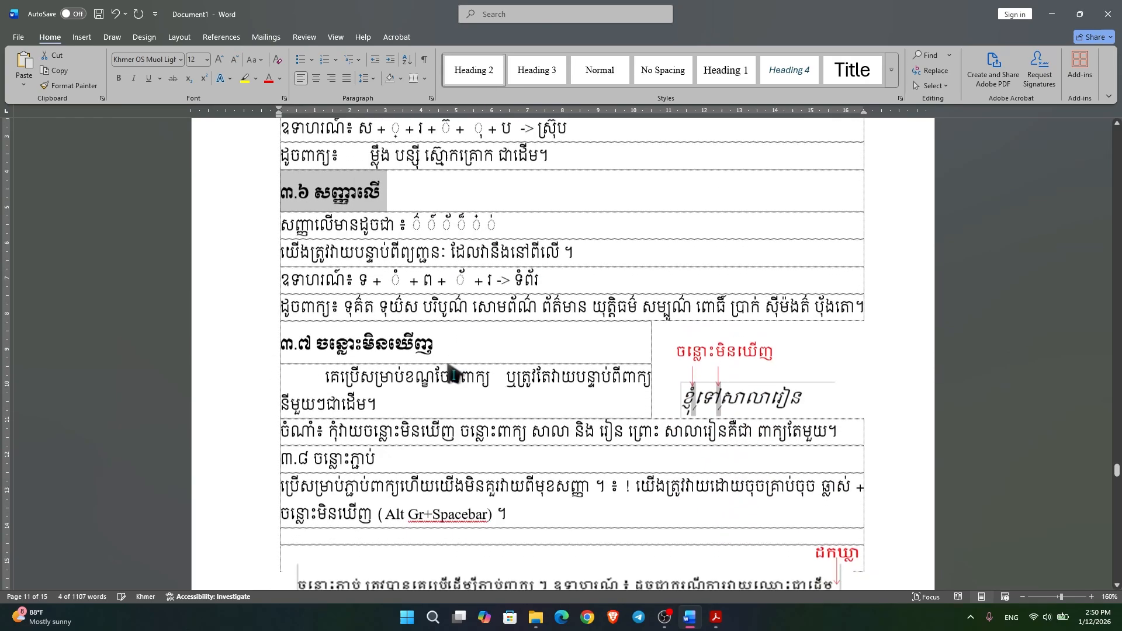
{"action": "scroll", "coordinate": [450, 373], "scroll_direction": "down", "scroll_amount": 10}
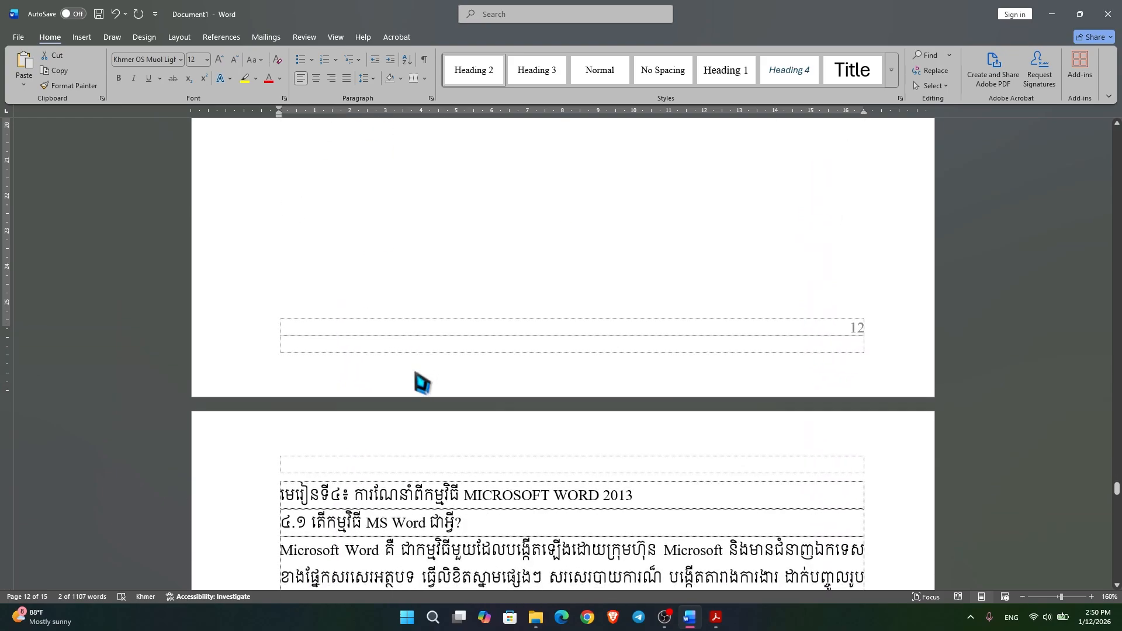
{"action": "scroll", "coordinate": [421, 382], "scroll_direction": "up", "scroll_amount": 10}
{"action": "left_click_drag", "start_coordinate": [409, 342], "coordinate": [282, 341]}
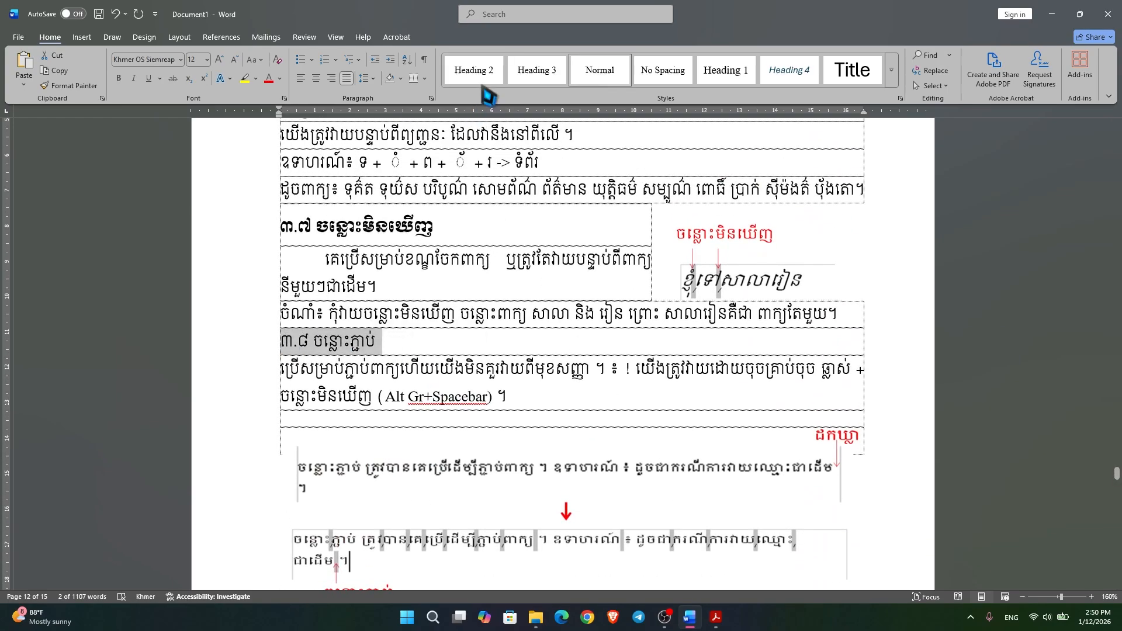
{"action": "left_click", "coordinate": [484, 79]}
Apply the Heading 2 style to the 4.1 section heading and the Heading 1 style to the lesson 4 title above it
{"action": "scroll", "coordinate": [444, 333], "scroll_direction": "down", "scroll_amount": 8}
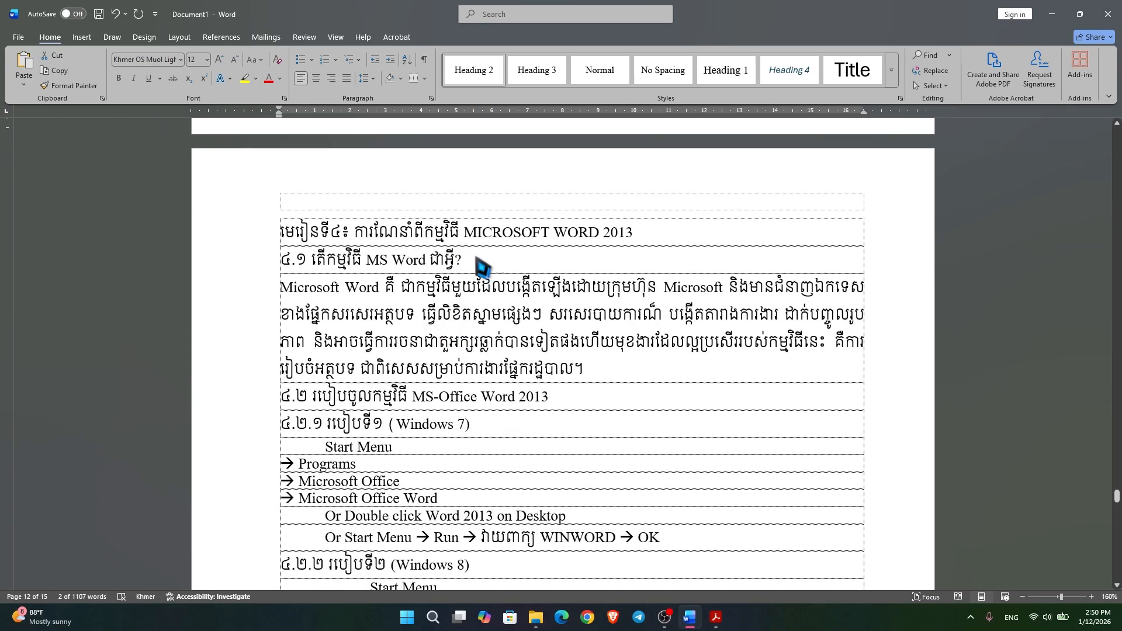
{"action": "left_click", "coordinate": [473, 70]}
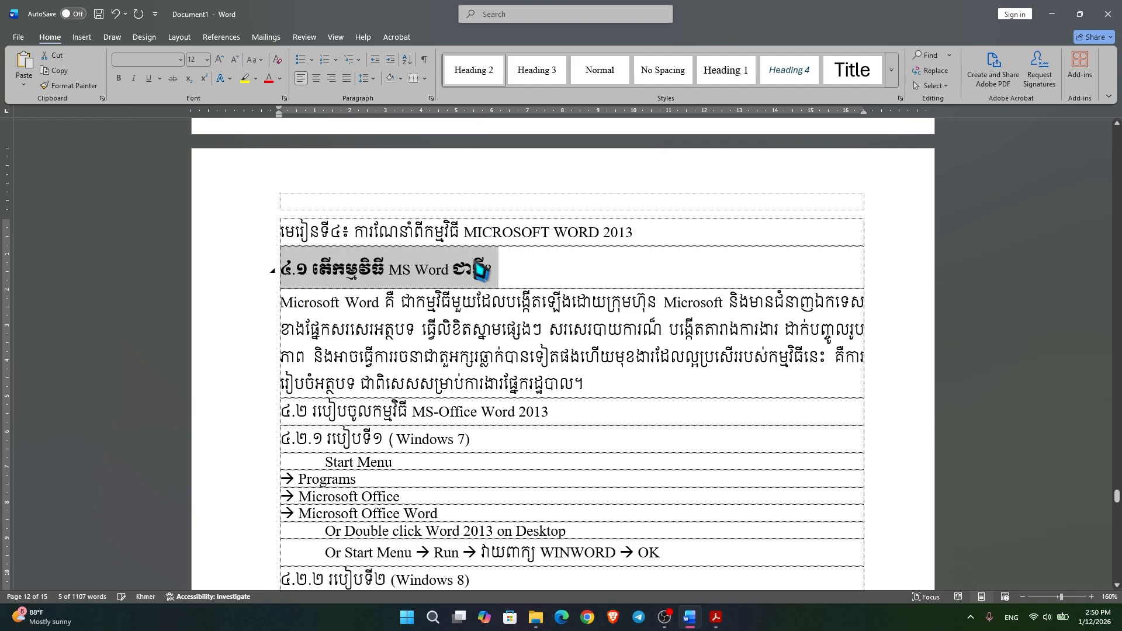
{"action": "left_click_drag", "start_coordinate": [643, 234], "coordinate": [302, 232]}
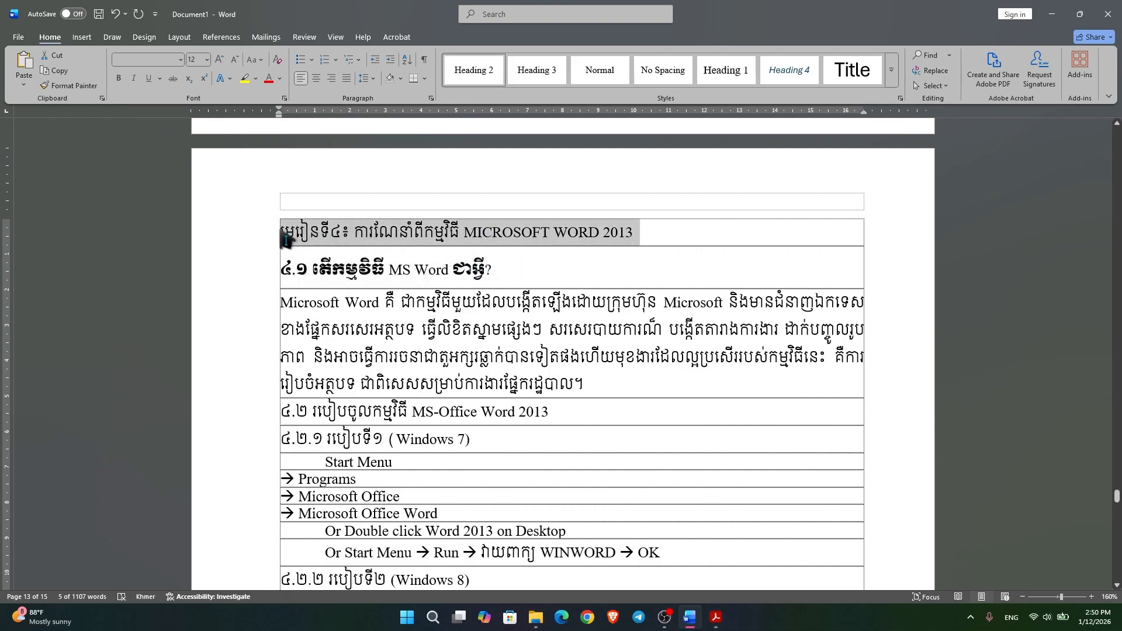
{"action": "left_click", "coordinate": [725, 70]}
Apply the Heading 2 style to the 4.2 section heading and the Heading 3 style to the 4.2.1 (Windows 7) sub-heading
{"action": "scroll", "coordinate": [613, 300], "scroll_direction": "down", "scroll_amount": 4}
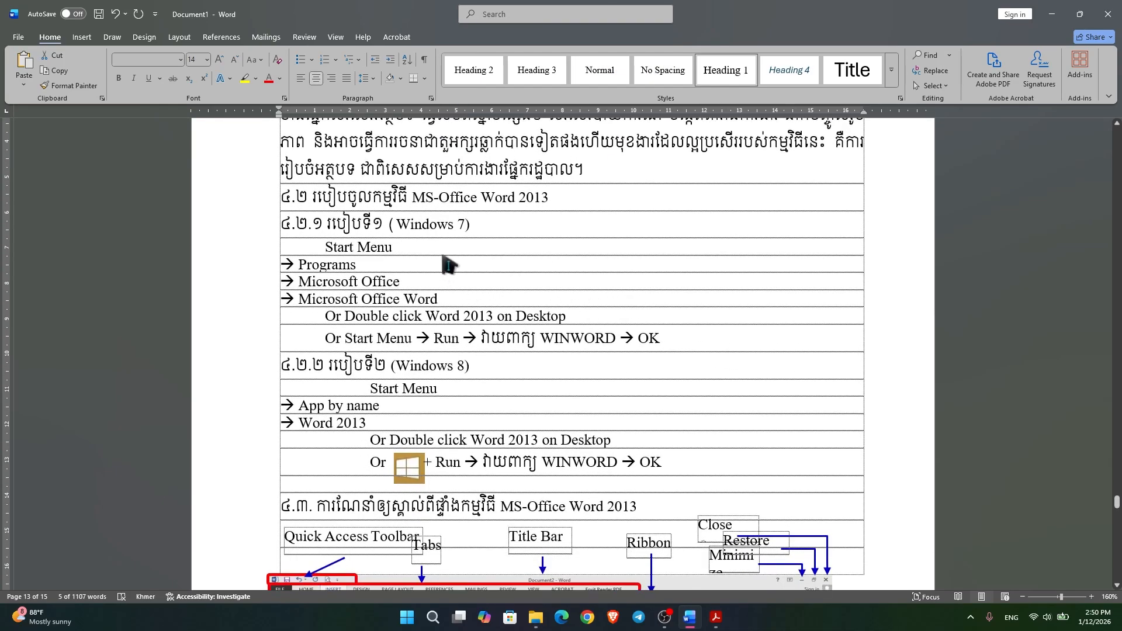
{"action": "left_click_drag", "start_coordinate": [473, 204], "coordinate": [283, 201]}
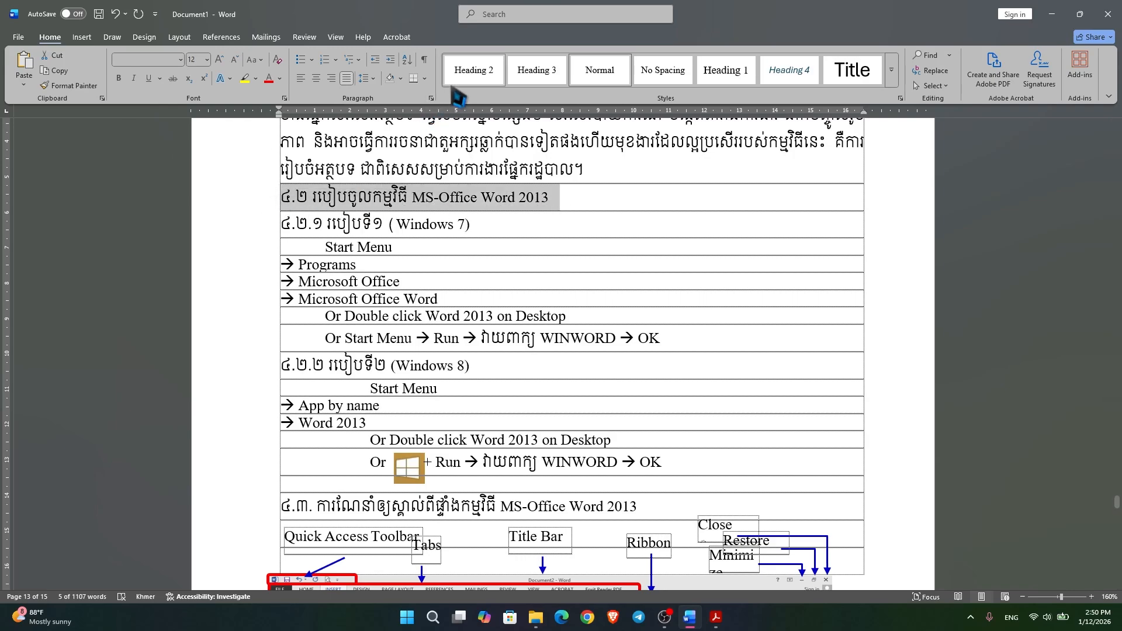
{"action": "left_click", "coordinate": [473, 70]}
{"action": "left_click_drag", "start_coordinate": [475, 253], "coordinate": [286, 252]}
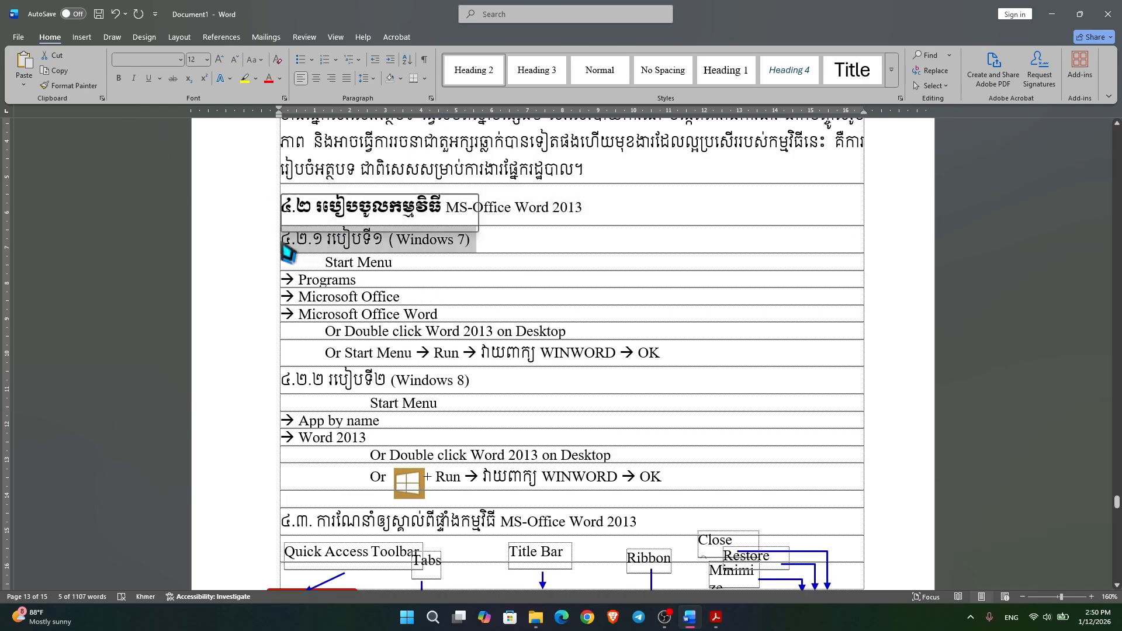
{"action": "left_click", "coordinate": [532, 73]}
Apply the Heading 3 style to the 4.2.2 (Windows 8) sub-heading
{"action": "scroll", "coordinate": [514, 295], "scroll_direction": "down", "scroll_amount": 3}
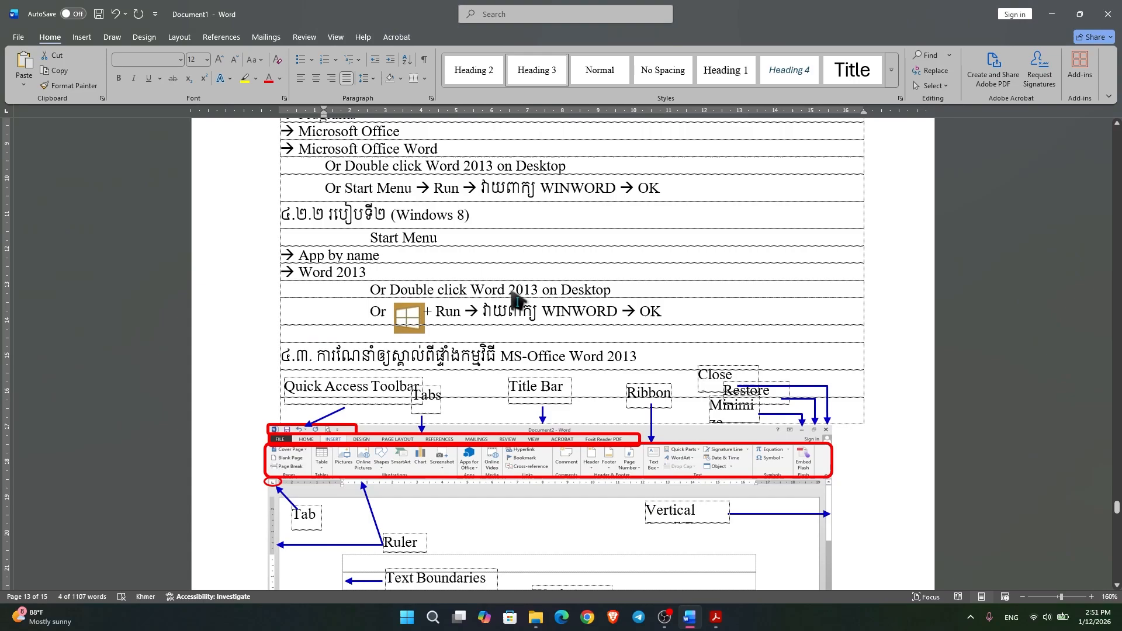
{"action": "left_click_drag", "start_coordinate": [491, 221], "coordinate": [283, 217]}
{"action": "left_click", "coordinate": [533, 71]}
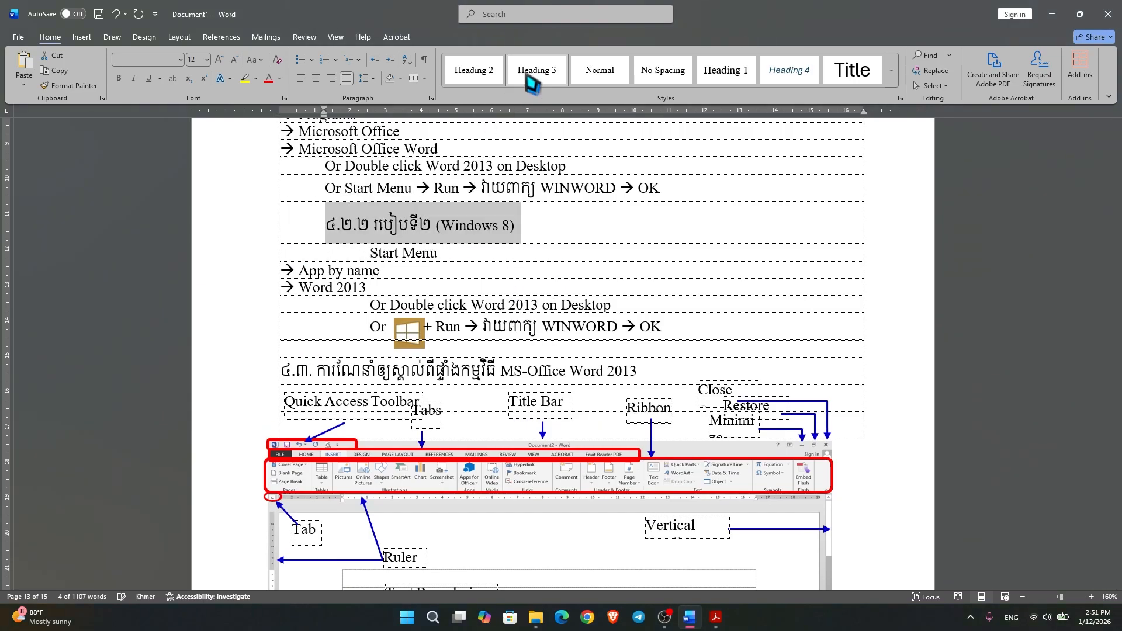
Apply the Heading 2 style to the 4.3 section heading only, without including the figure anchored below it
{"action": "scroll", "coordinate": [538, 281], "scroll_direction": "up", "scroll_amount": 3}
{"action": "scroll", "coordinate": [538, 281], "scroll_direction": "down", "scroll_amount": 4}
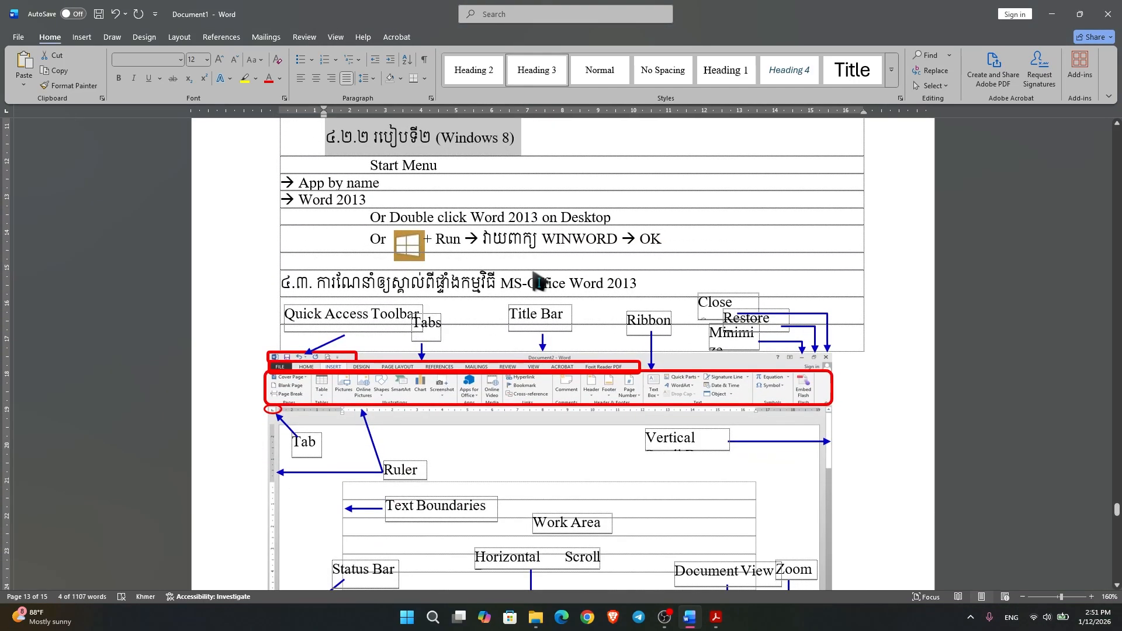
{"action": "left_click", "coordinate": [291, 299]}
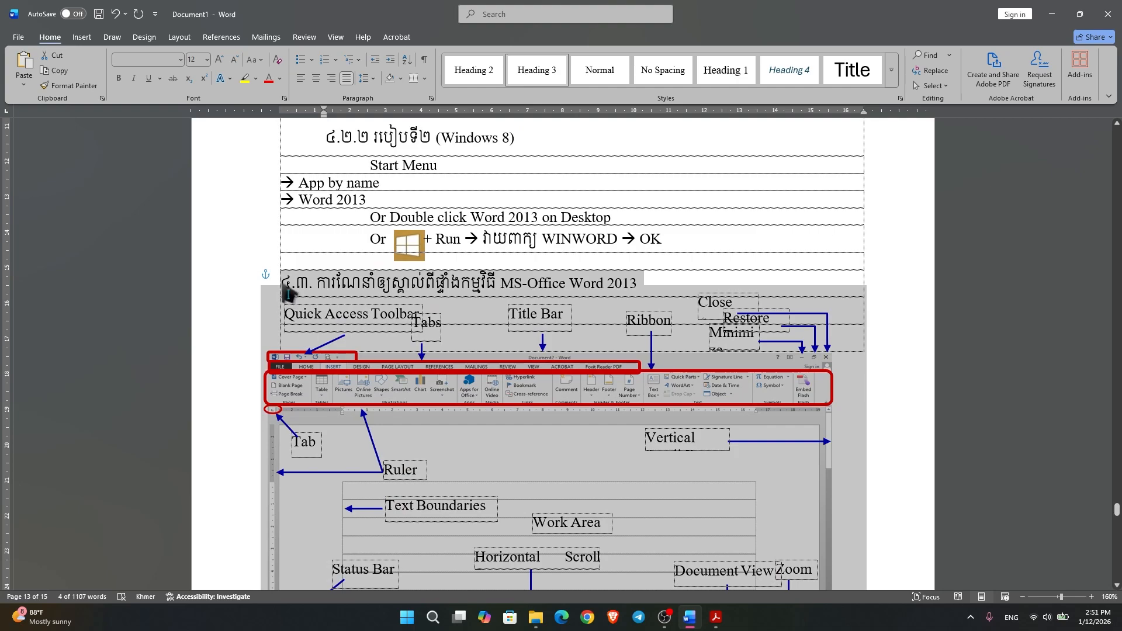
{"action": "left_click", "coordinate": [298, 284]}
{"action": "left_click_drag", "start_coordinate": [620, 282], "coordinate": [288, 286]}
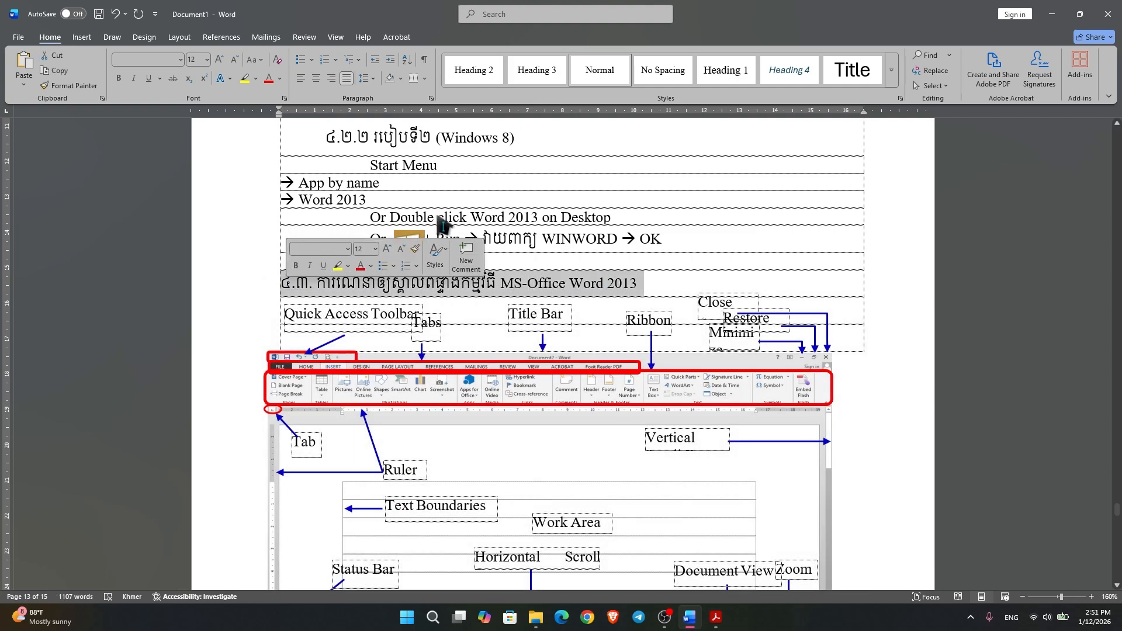
{"action": "left_click", "coordinate": [482, 71]}
{"action": "left_click", "coordinate": [765, 296]}
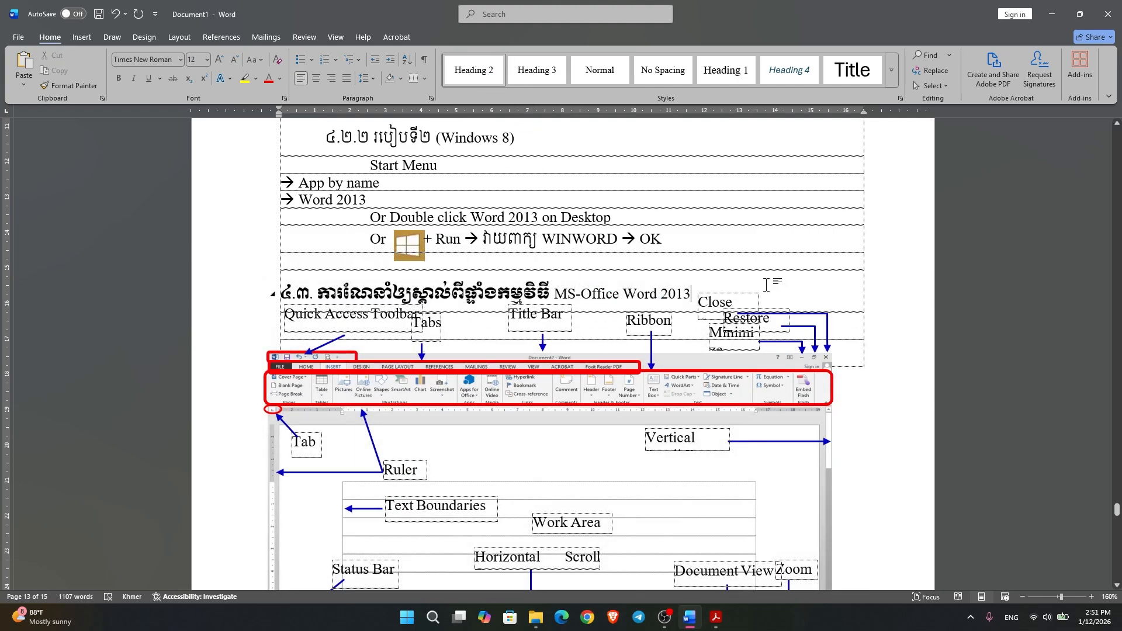
Apply the Heading 3 style to the 4.3.1 sub-heading at the start of the page after the Word window figure
{"action": "scroll", "coordinate": [780, 331], "scroll_direction": "down", "scroll_amount": 3}
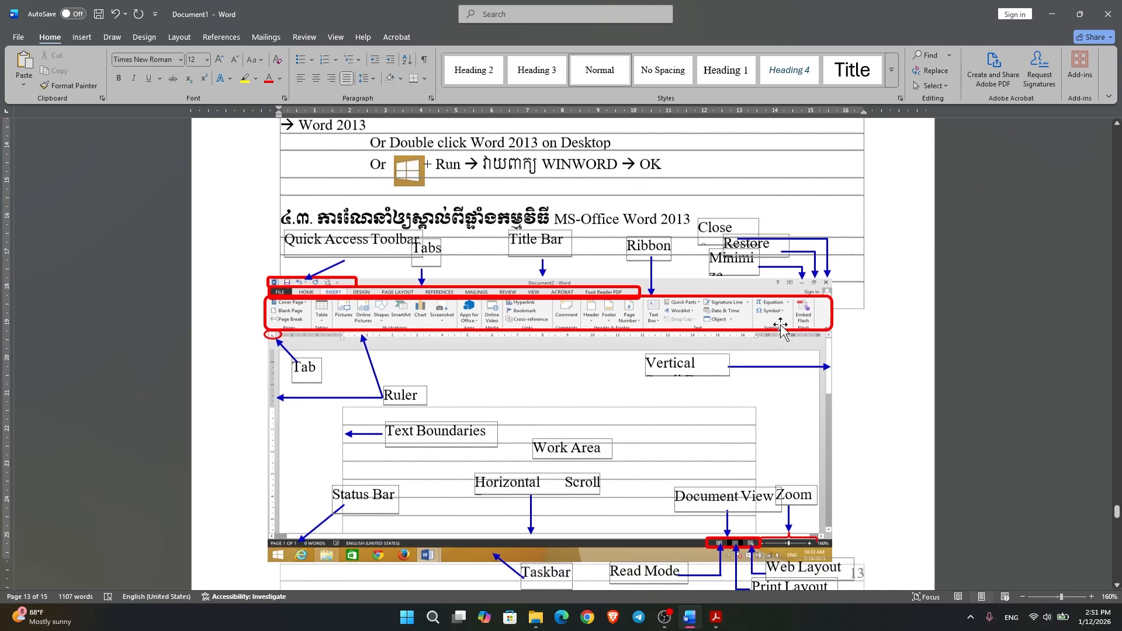
{"action": "left_click", "coordinate": [720, 191]}
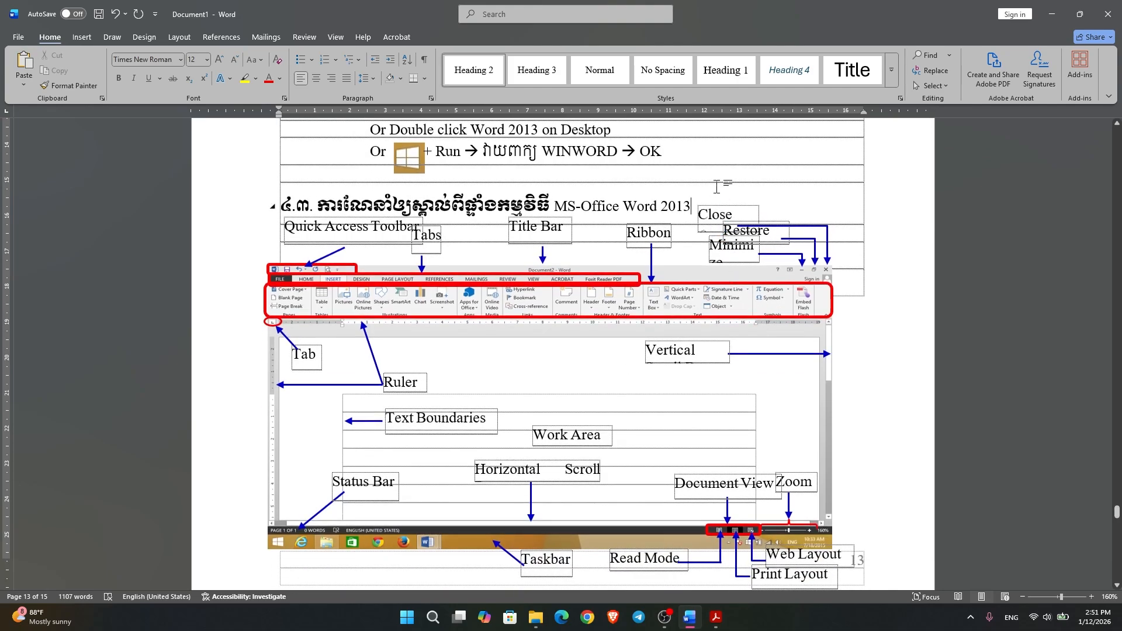
{"action": "scroll", "coordinate": [537, 327], "scroll_direction": "down", "scroll_amount": 15}
{"action": "left_click", "coordinate": [276, 298]}
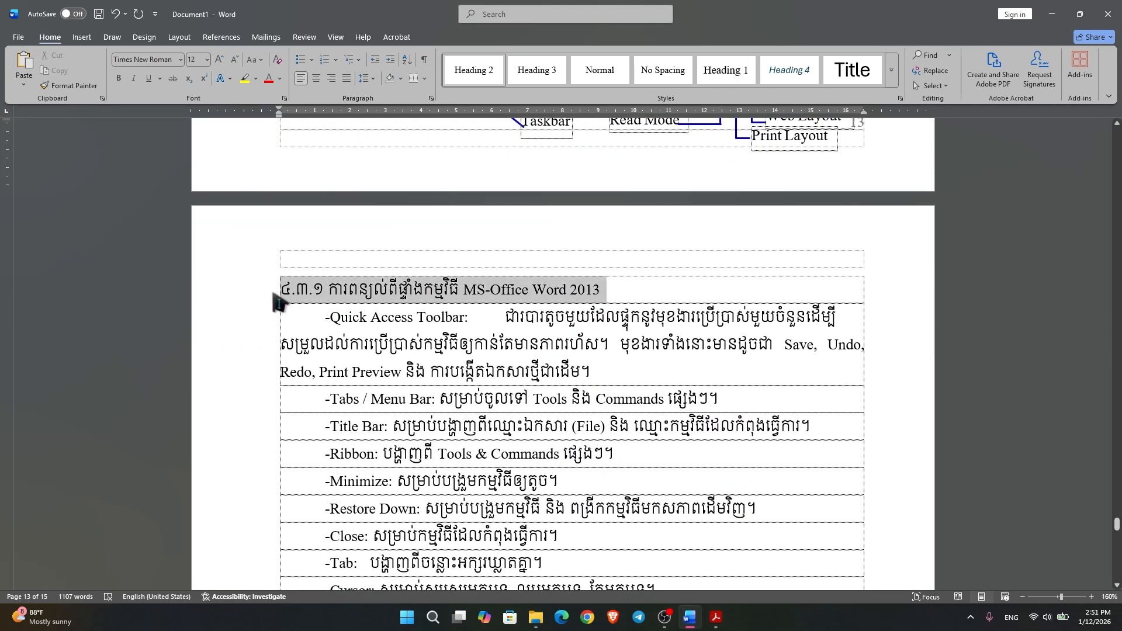
{"action": "left_click", "coordinate": [514, 79]}
Apply the Heading 3 style to the 4.3.2 Menu Bar sub-heading above the Ribbon descriptions table
{"action": "scroll", "coordinate": [571, 313], "scroll_direction": "down", "scroll_amount": 7}
{"action": "scroll", "coordinate": [576, 314], "scroll_direction": "down", "scroll_amount": 15}
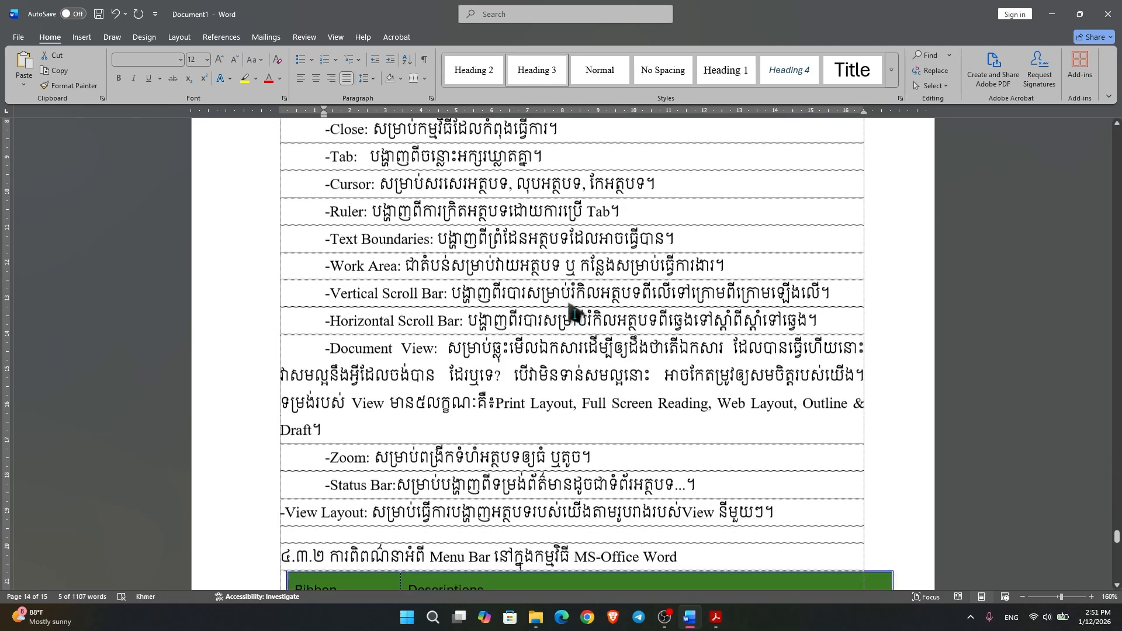
{"action": "scroll", "coordinate": [563, 321], "scroll_direction": "down", "scroll_amount": 4}
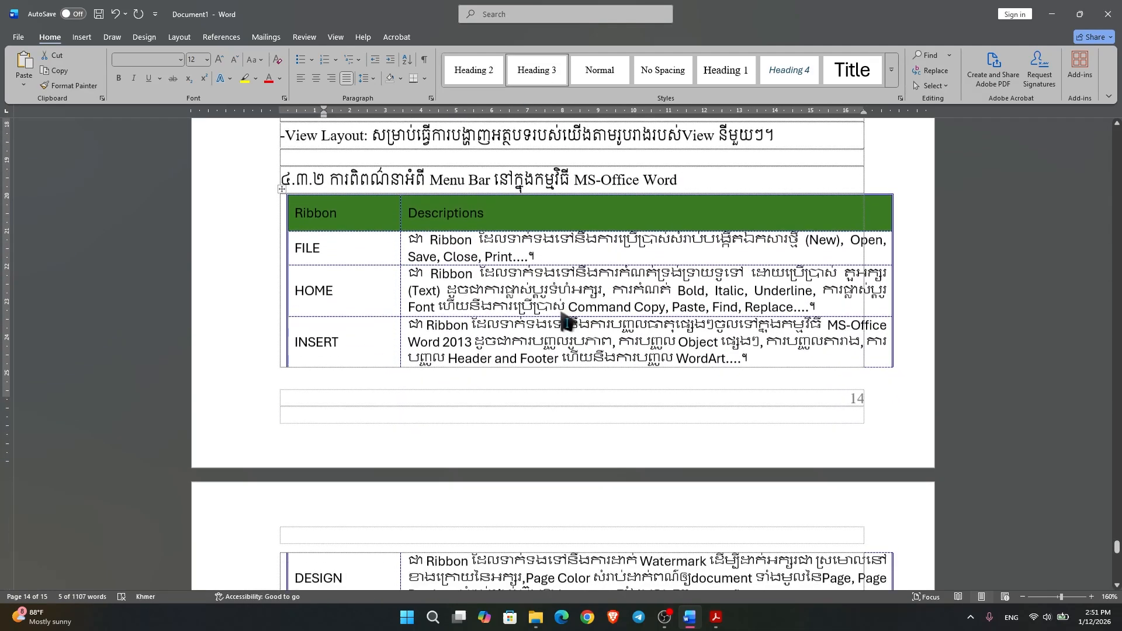
{"action": "left_click_drag", "start_coordinate": [713, 181], "coordinate": [280, 181]}
{"action": "left_click", "coordinate": [536, 73]}
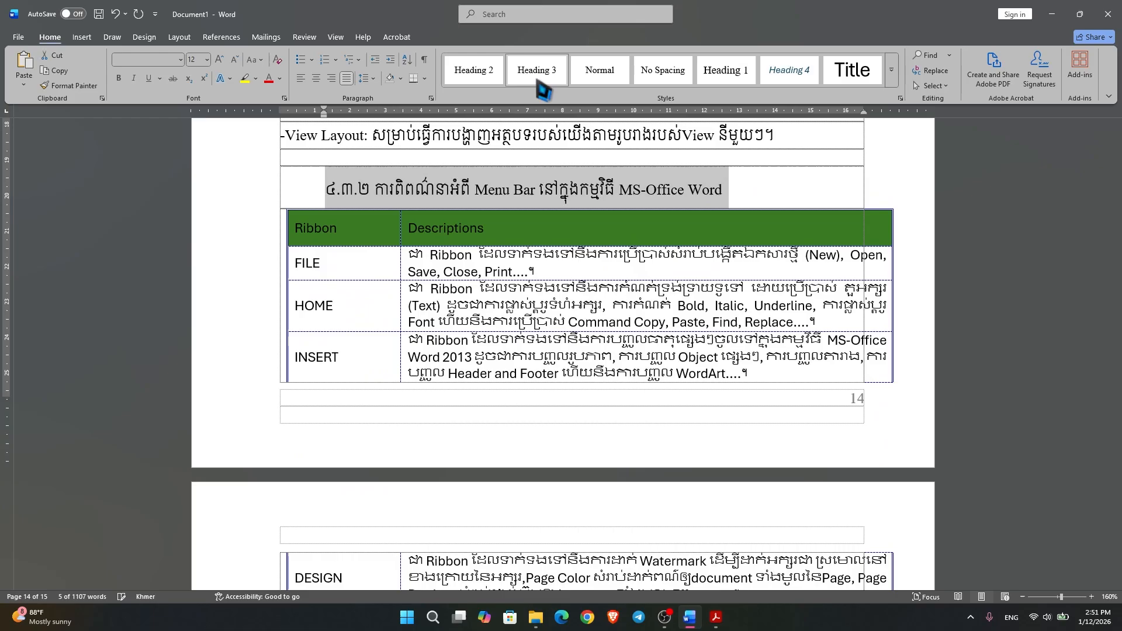
Apply the Heading 3 style to the 4.3.3 Backstage View sub-heading below the Ribbon descriptions table
{"action": "scroll", "coordinate": [538, 300], "scroll_direction": "down", "scroll_amount": 20}
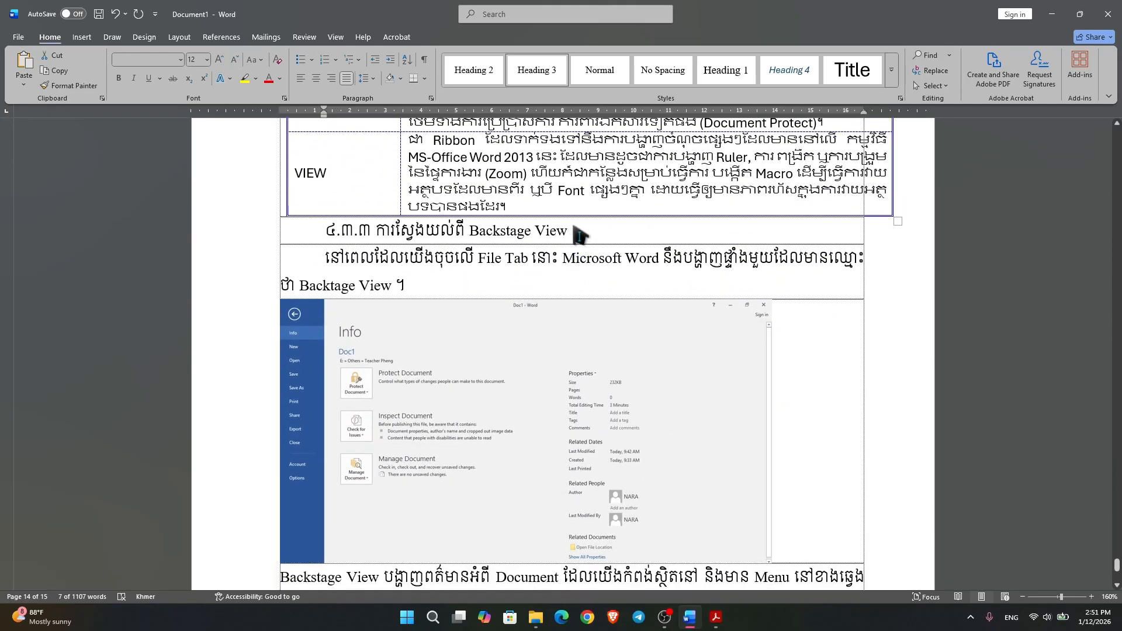
{"action": "left_click_drag", "start_coordinate": [584, 234], "coordinate": [325, 231]}
{"action": "left_click", "coordinate": [536, 70]}
{"action": "scroll", "coordinate": [541, 275], "scroll_direction": "down", "scroll_amount": 5}
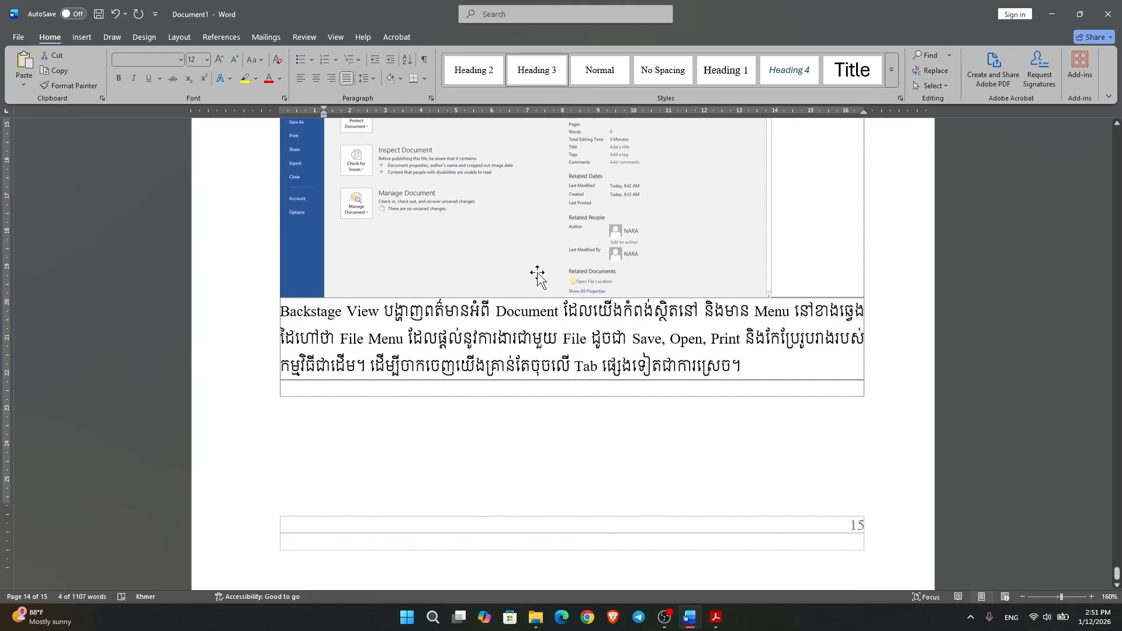
Insert a page break before the lesson 1 title to create a blank first page
{"action": "scroll", "coordinate": [534, 281], "scroll_direction": "up", "scroll_amount": 15}
{"action": "scroll", "coordinate": [534, 292], "scroll_direction": "up", "scroll_amount": 15}
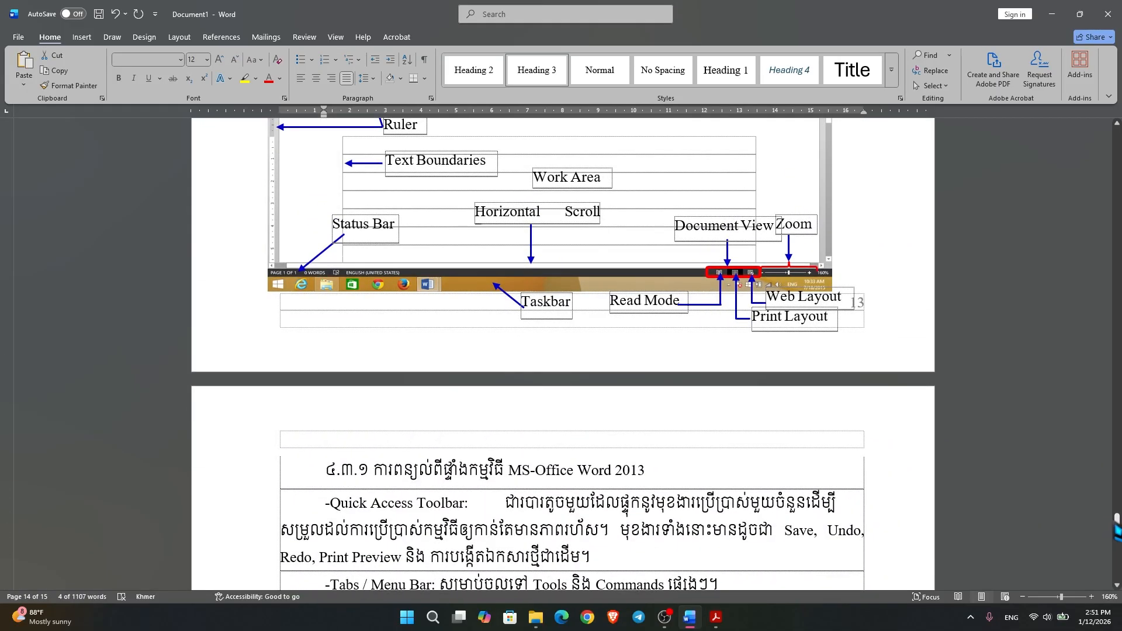
{"action": "left_click_drag", "start_coordinate": [1116, 529], "coordinate": [1115, 132]}
{"action": "left_click", "coordinate": [303, 226]}
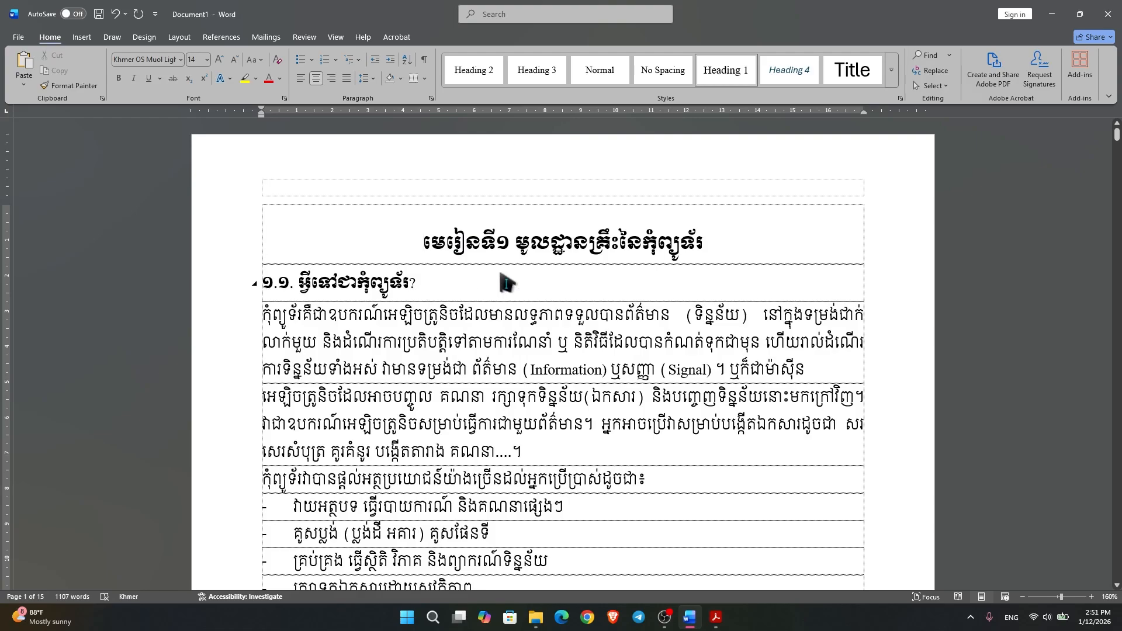
{"action": "key", "text": "ctrl+Return"}
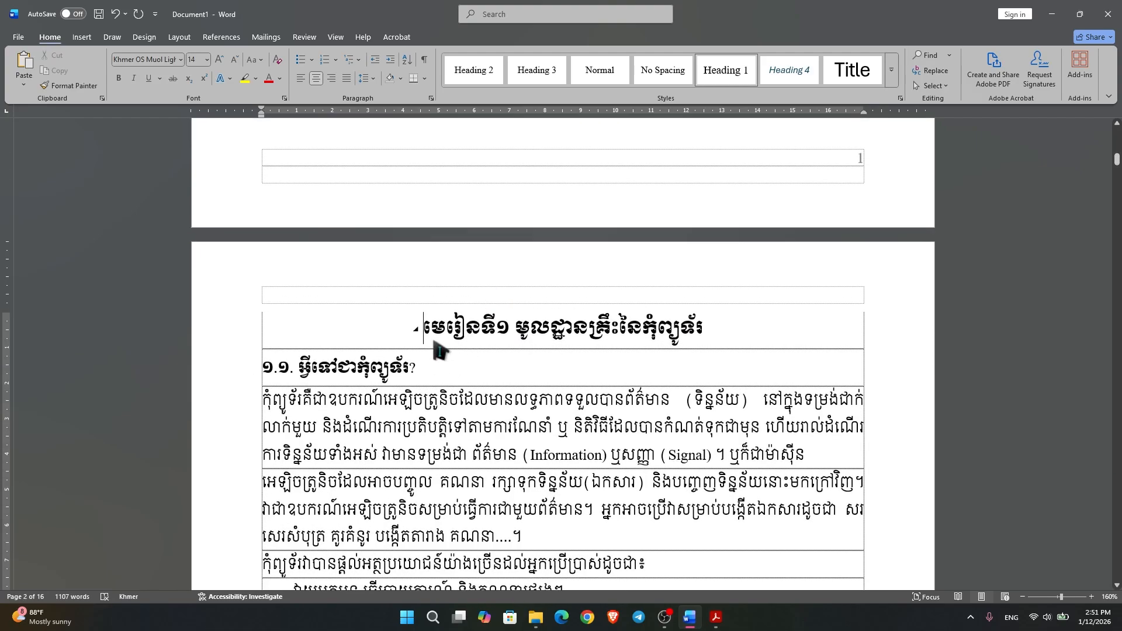
Insert the Automatic Table 1 table of contents on the blank first page
{"action": "scroll", "coordinate": [570, 345], "scroll_direction": "up", "scroll_amount": 11}
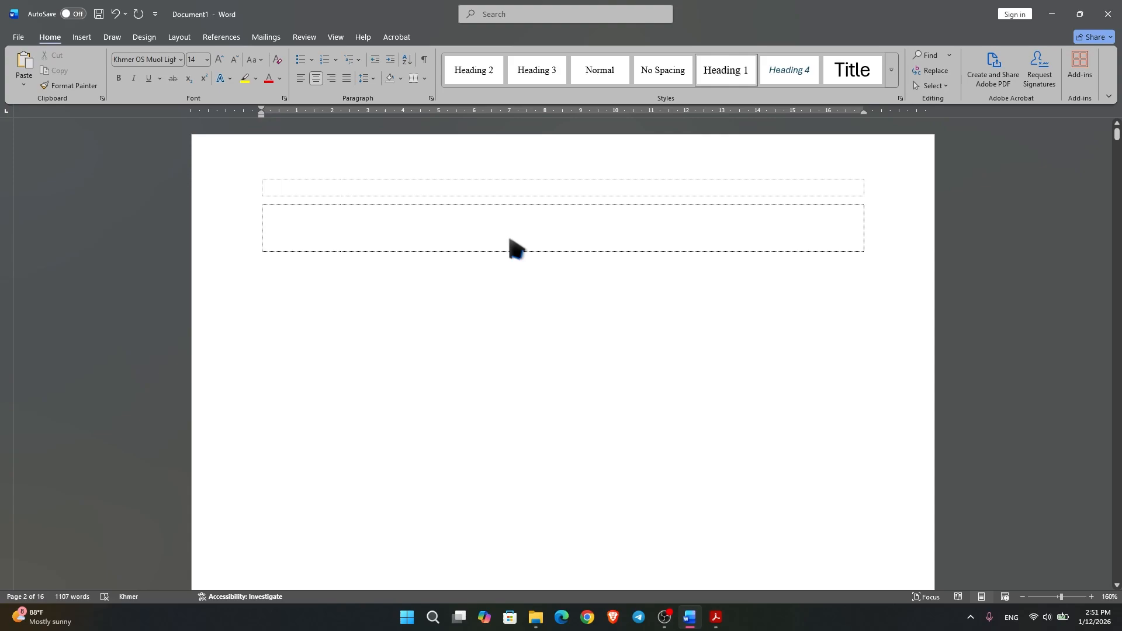
{"action": "left_click", "coordinate": [516, 223]}
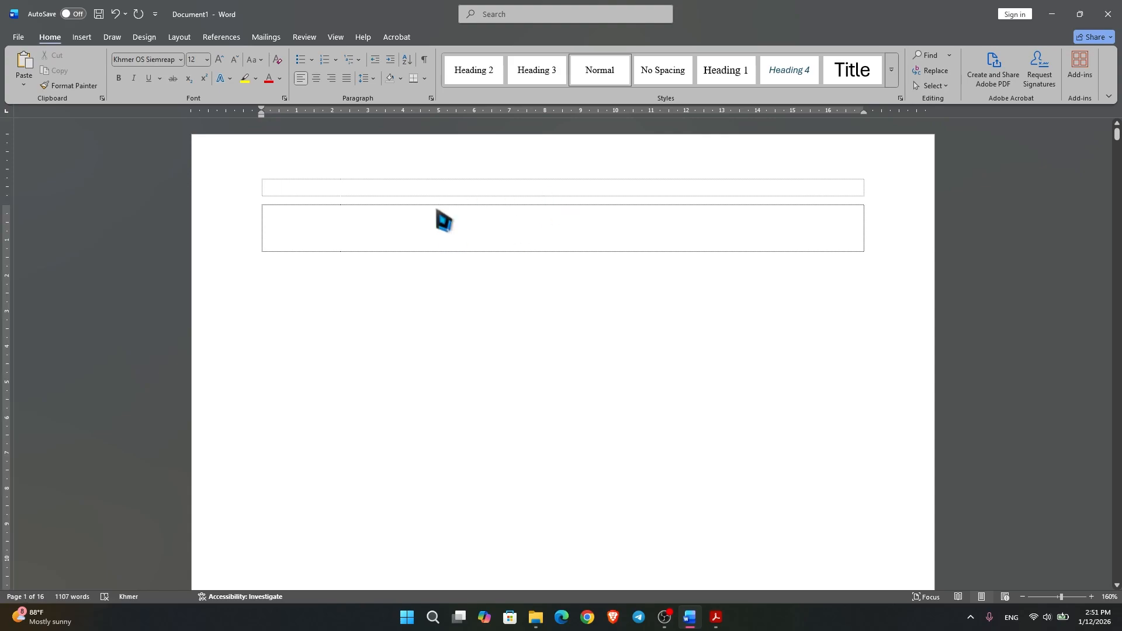
{"action": "left_click", "coordinate": [228, 39]}
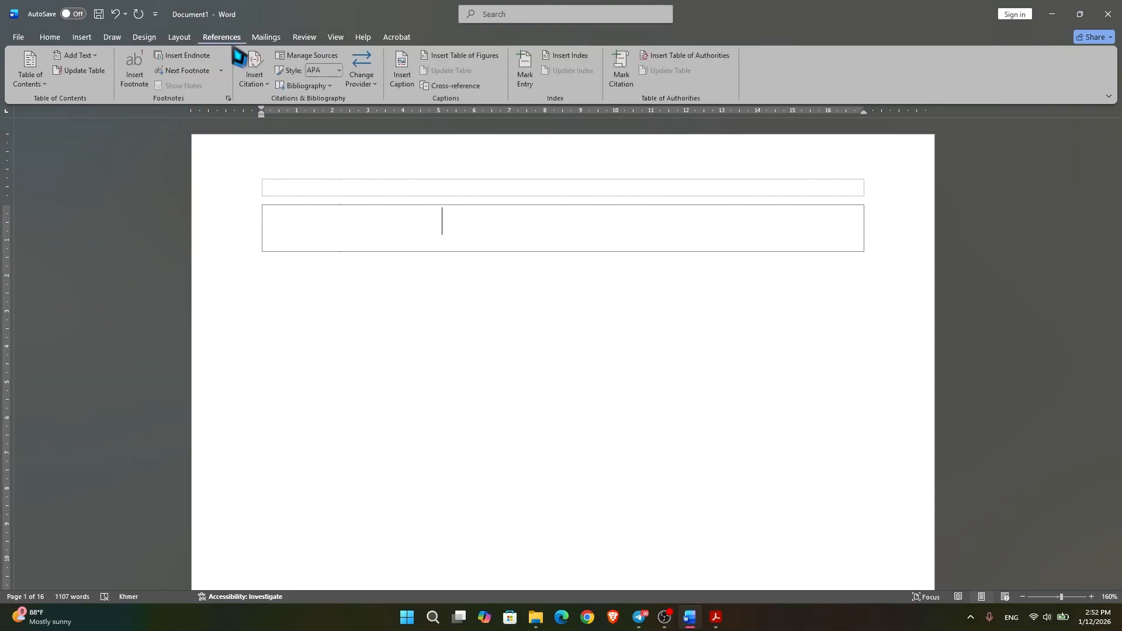
{"action": "left_click", "coordinate": [35, 79]}
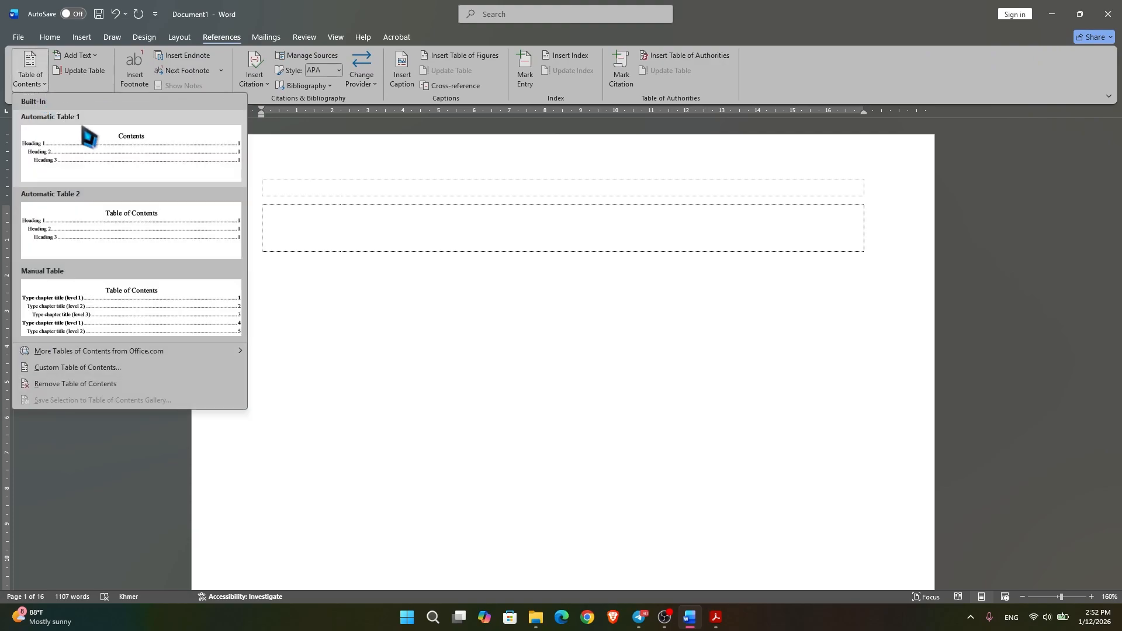
{"action": "left_click", "coordinate": [111, 165]}
{"action": "scroll", "coordinate": [576, 349], "scroll_direction": "up", "scroll_amount": 10}
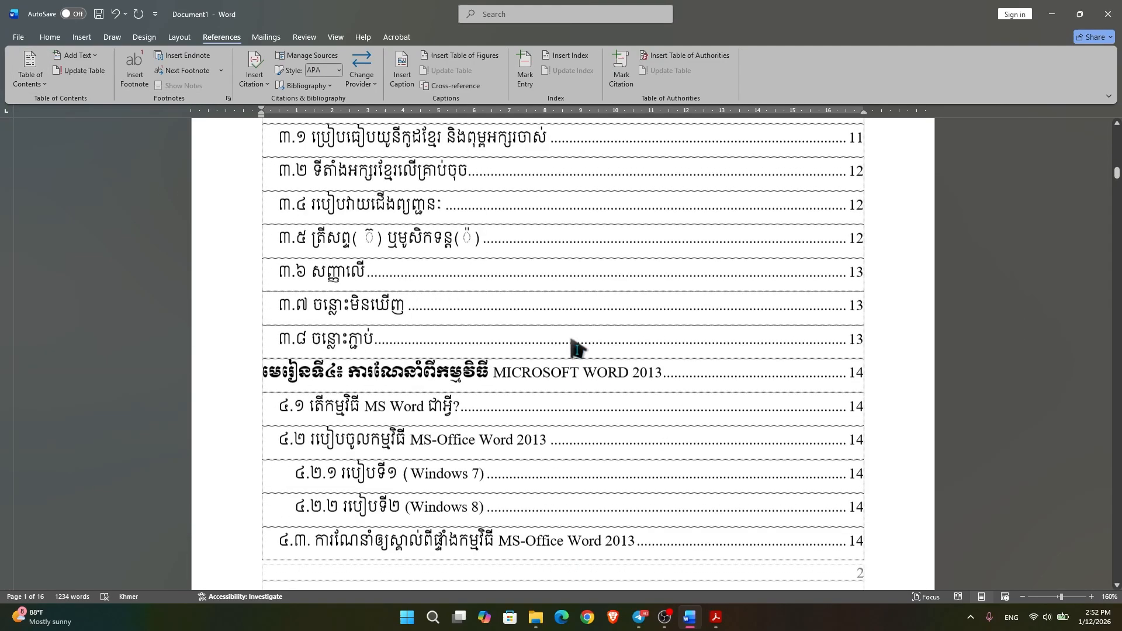
Delete the page break and empty paragraph above the table of contents, and permanently dismiss the missing proofing tools notice
{"action": "scroll", "coordinate": [576, 349], "scroll_direction": "up", "scroll_amount": 15}
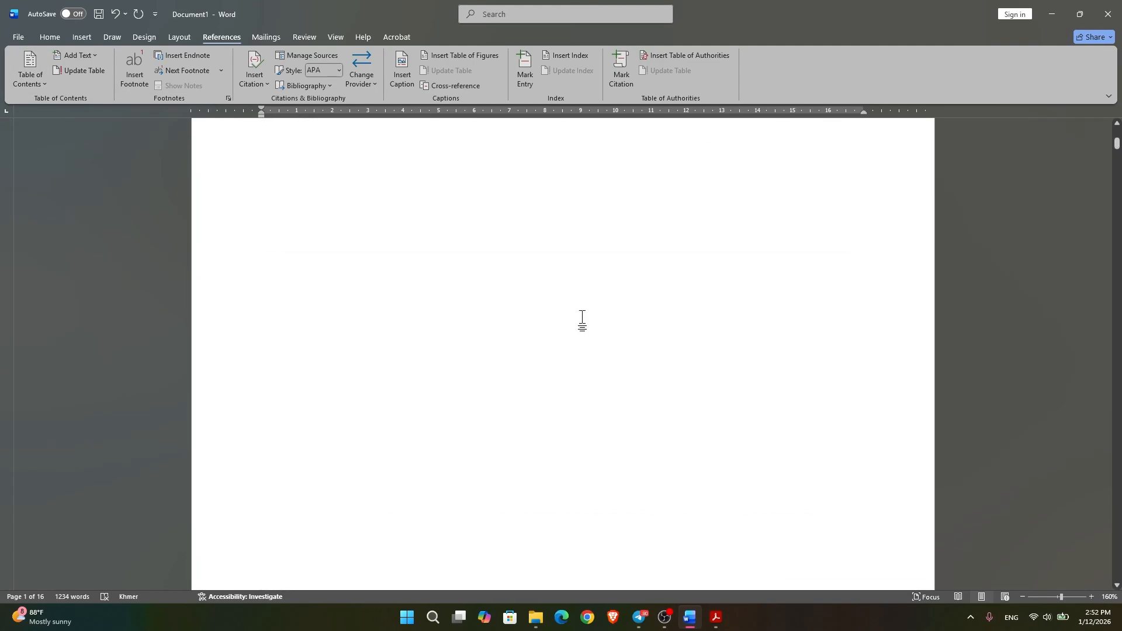
{"action": "scroll", "coordinate": [604, 304], "scroll_direction": "down", "scroll_amount": 5}
{"action": "left_click", "coordinate": [476, 336]}
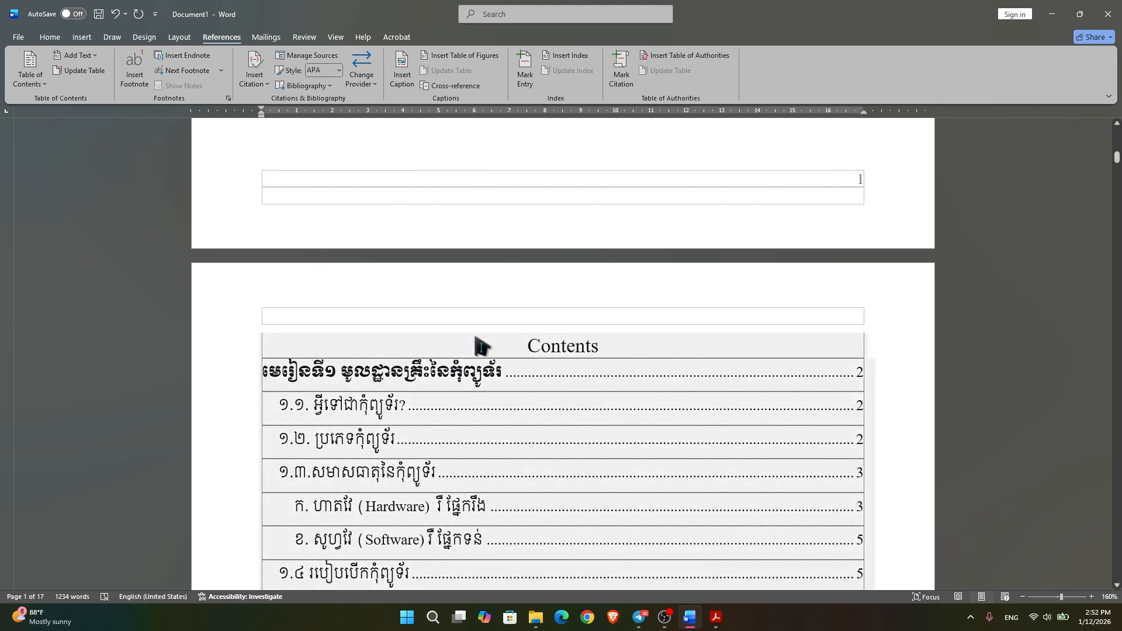
{"action": "scroll", "coordinate": [476, 333], "scroll_direction": "up", "scroll_amount": 5}
{"action": "scroll", "coordinate": [476, 333], "scroll_direction": "up", "scroll_amount": 3}
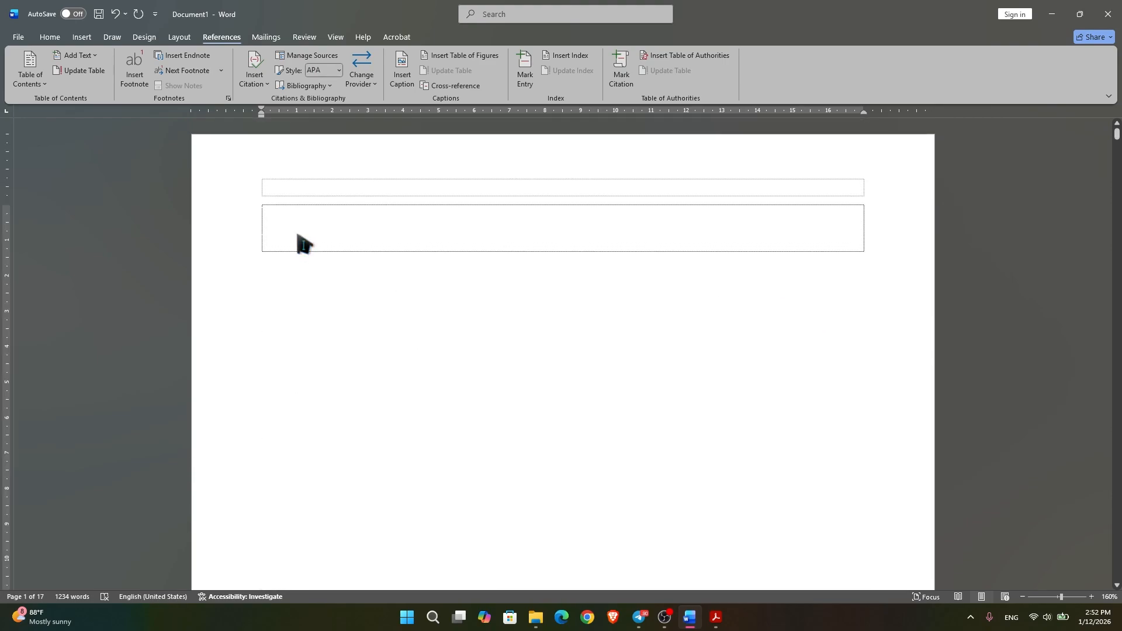
{"action": "key", "text": "Delete"}
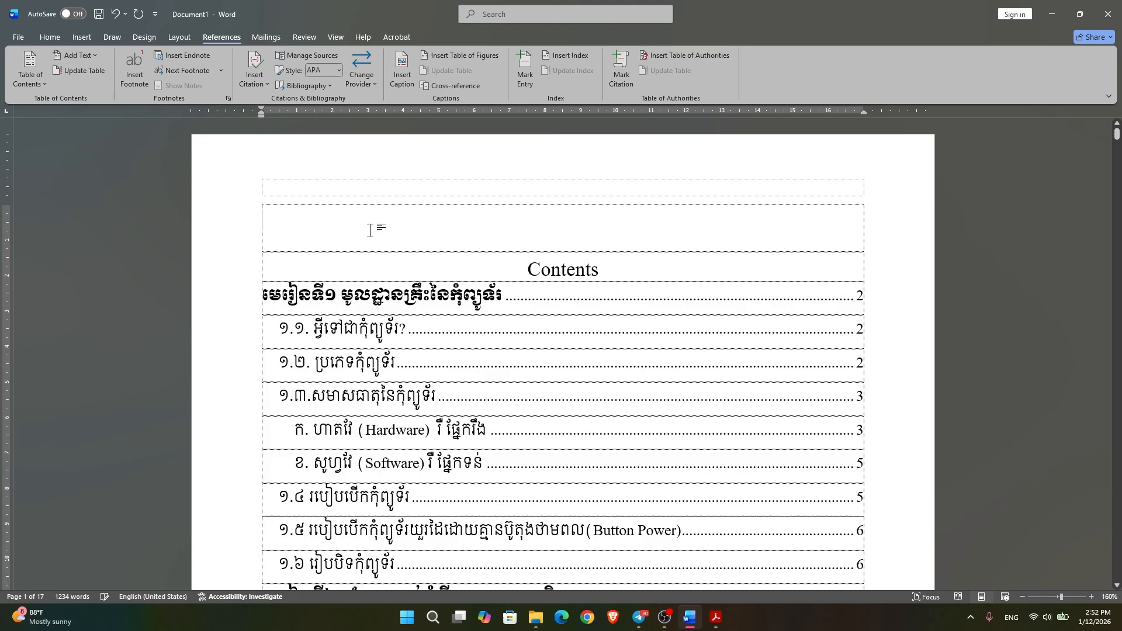
{"action": "key", "text": "Delete"}
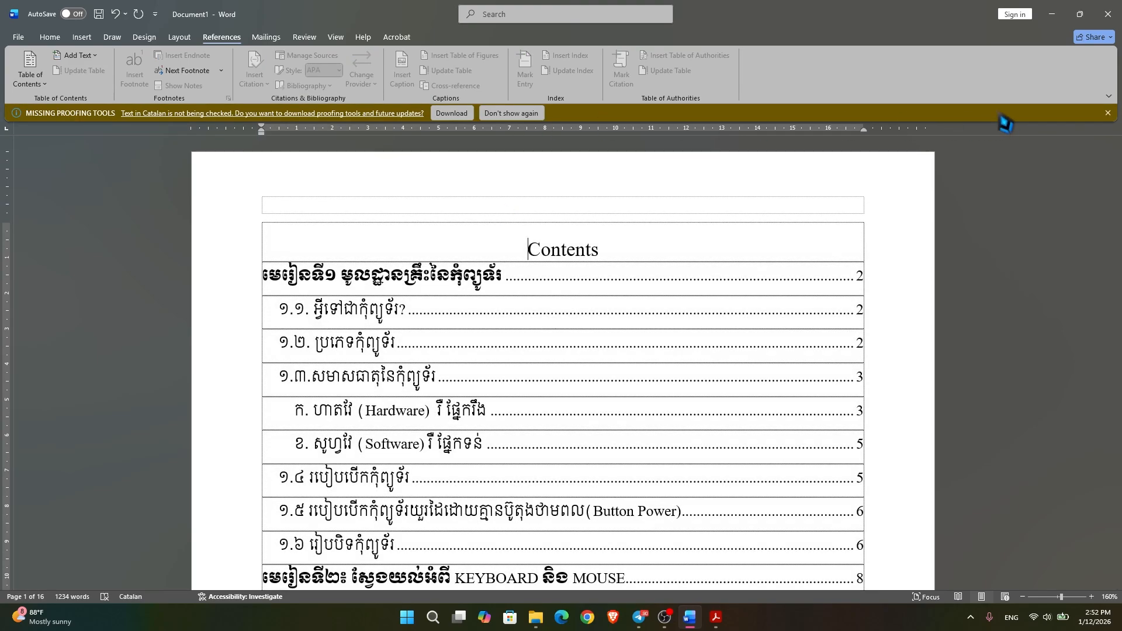
{"action": "left_click", "coordinate": [529, 113]}
{"action": "scroll", "coordinate": [594, 279], "scroll_direction": "down", "scroll_amount": 2}
{"action": "scroll", "coordinate": [598, 290], "scroll_direction": "up", "scroll_amount": 2}
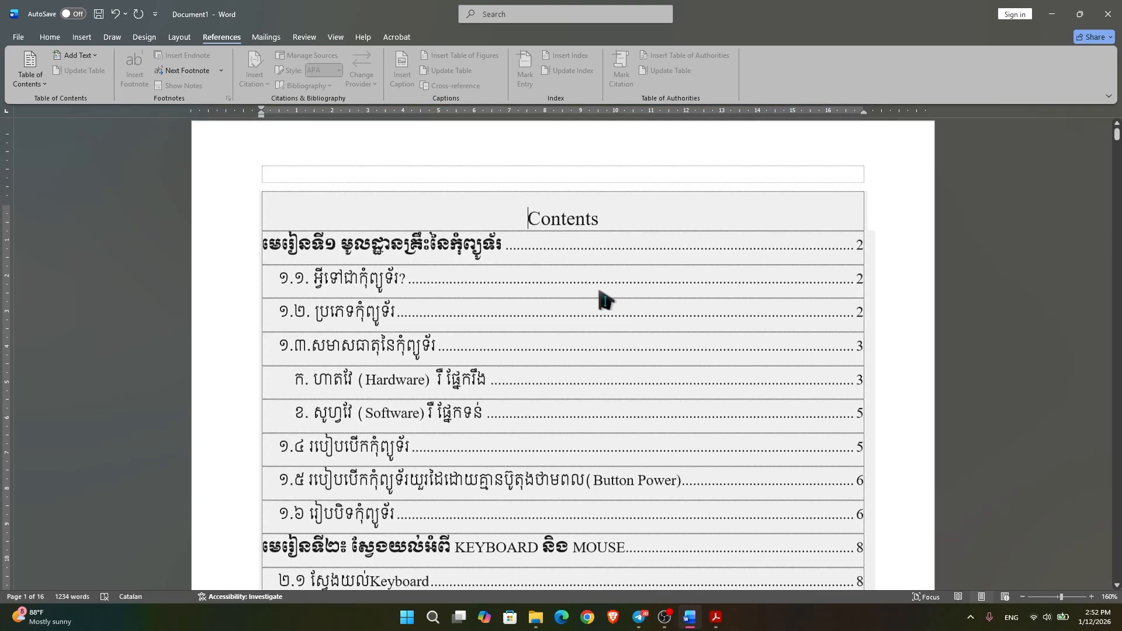
Replace the "Contents" title of the table of contents with the Khmer title "តារាងមាតិការ"
{"action": "left_click_drag", "start_coordinate": [605, 235], "coordinate": [529, 229]}
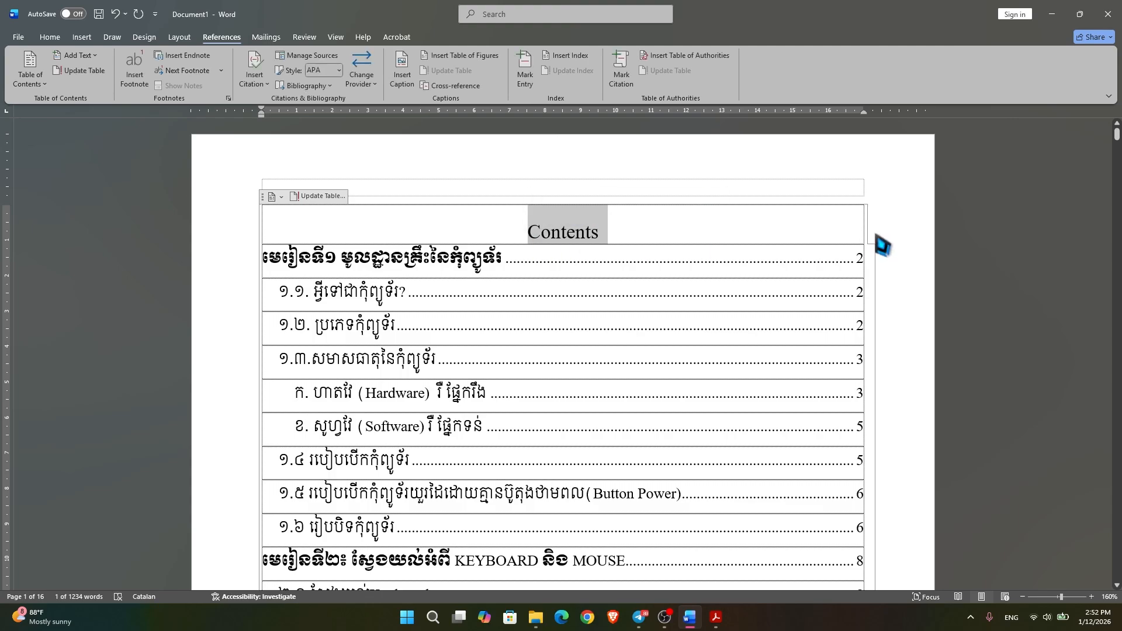
{"action": "type", "text": "តារាង"}
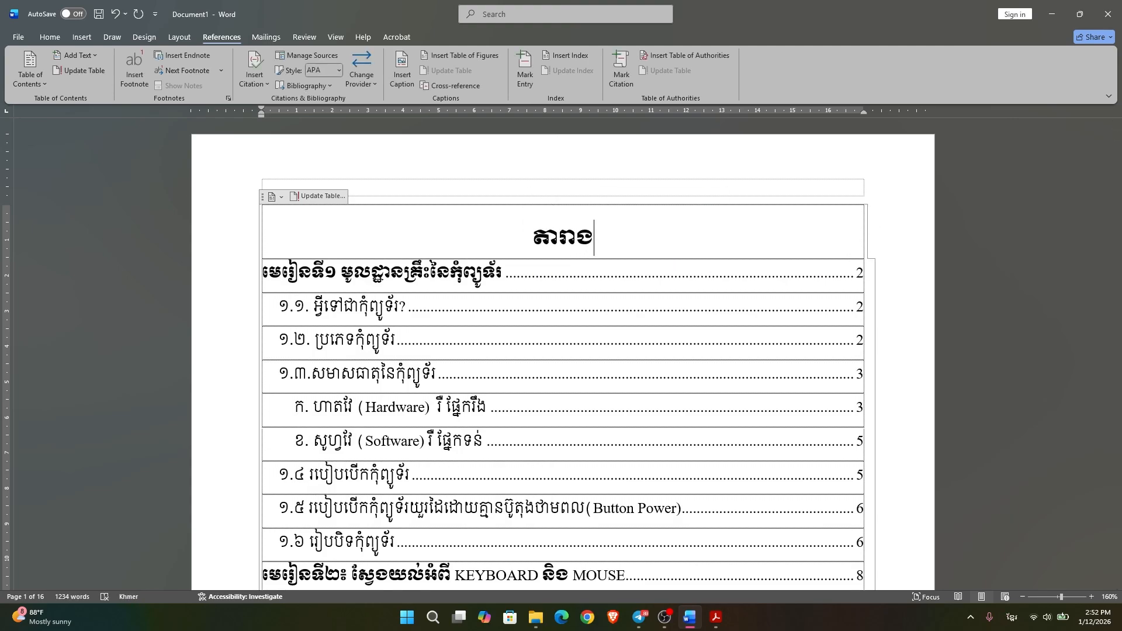
{"action": "type", "text": "មាតិការ"}
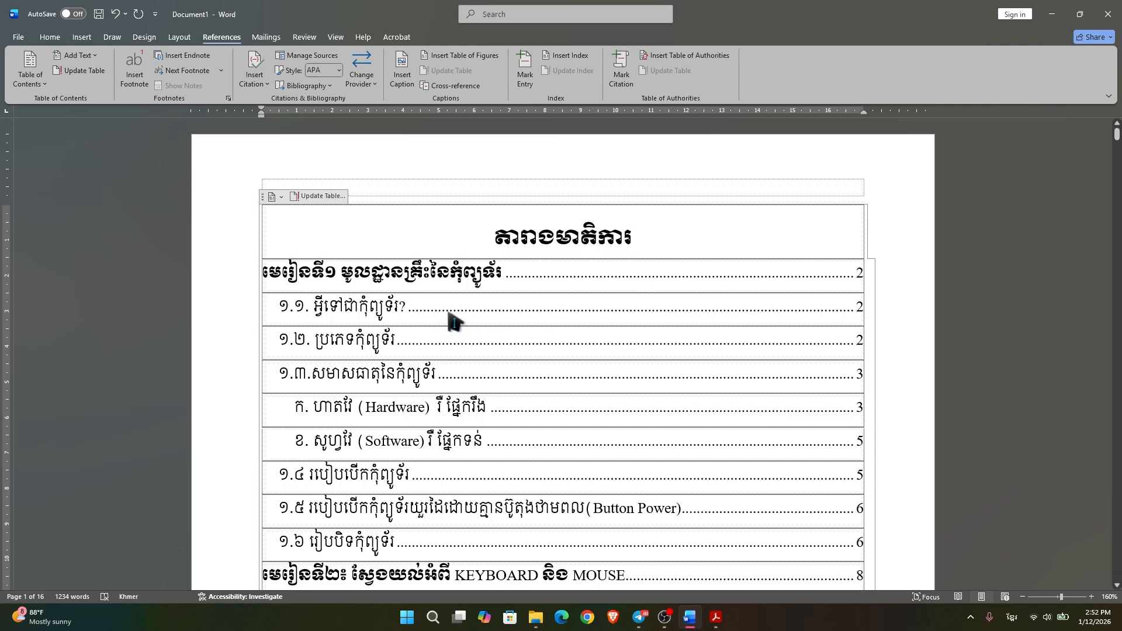
Select the table of contents entries and open the custom table settings with the list of TOC level styles
{"action": "scroll", "coordinate": [397, 342], "scroll_direction": "down", "scroll_amount": 5}
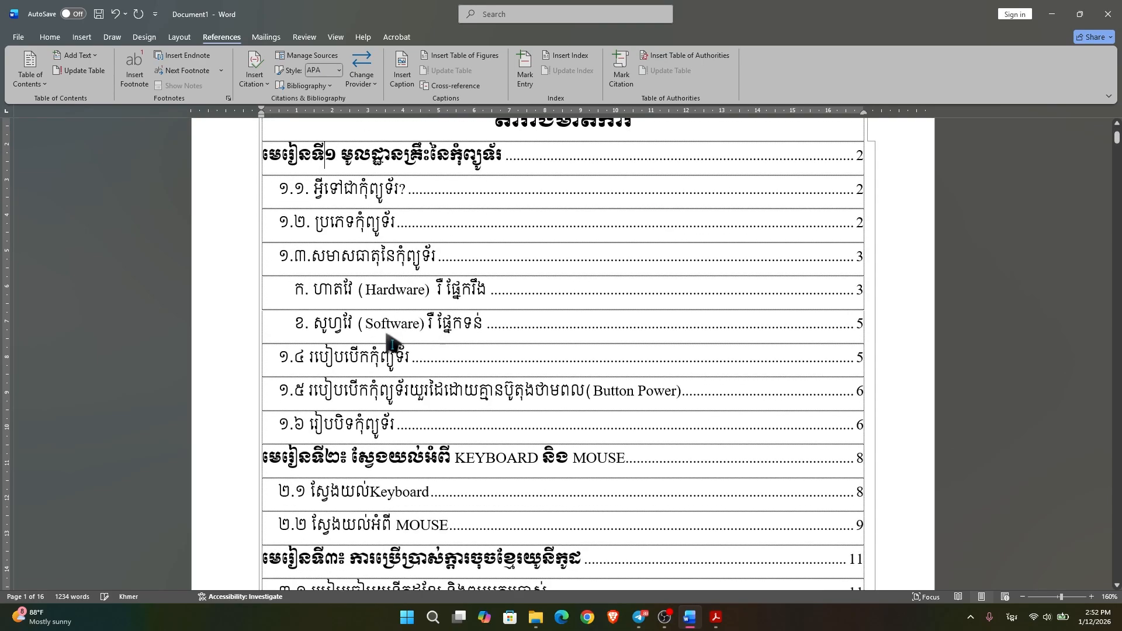
{"action": "scroll", "coordinate": [403, 341], "scroll_direction": "down", "scroll_amount": 6}
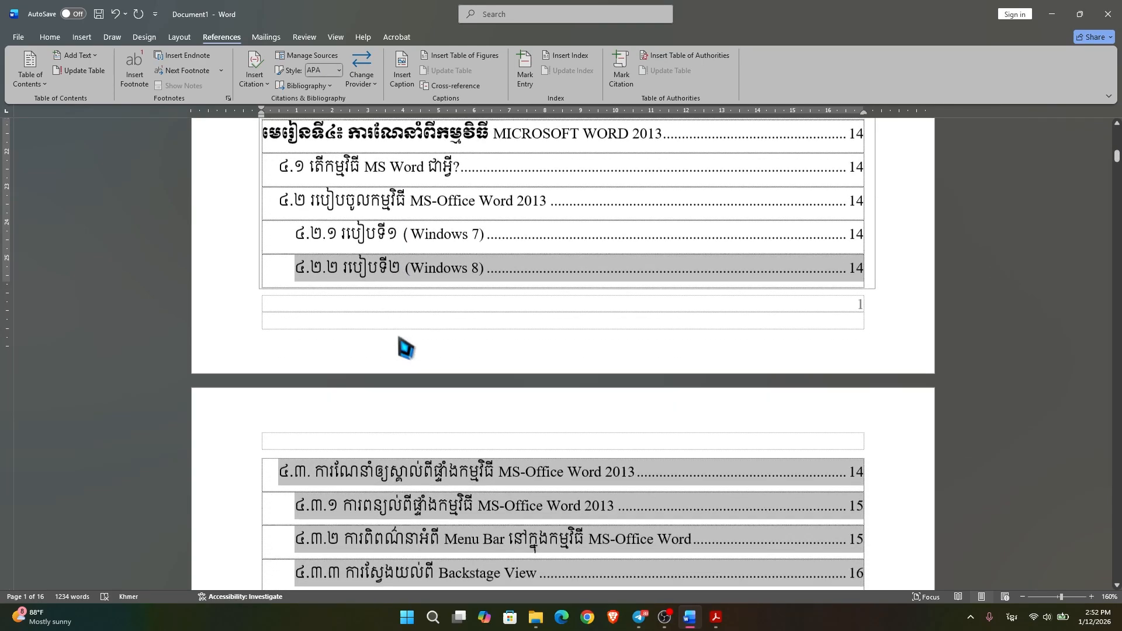
{"action": "scroll", "coordinate": [404, 342], "scroll_direction": "up", "scroll_amount": 9}
{"action": "scroll", "coordinate": [403, 346], "scroll_direction": "up", "scroll_amount": 2}
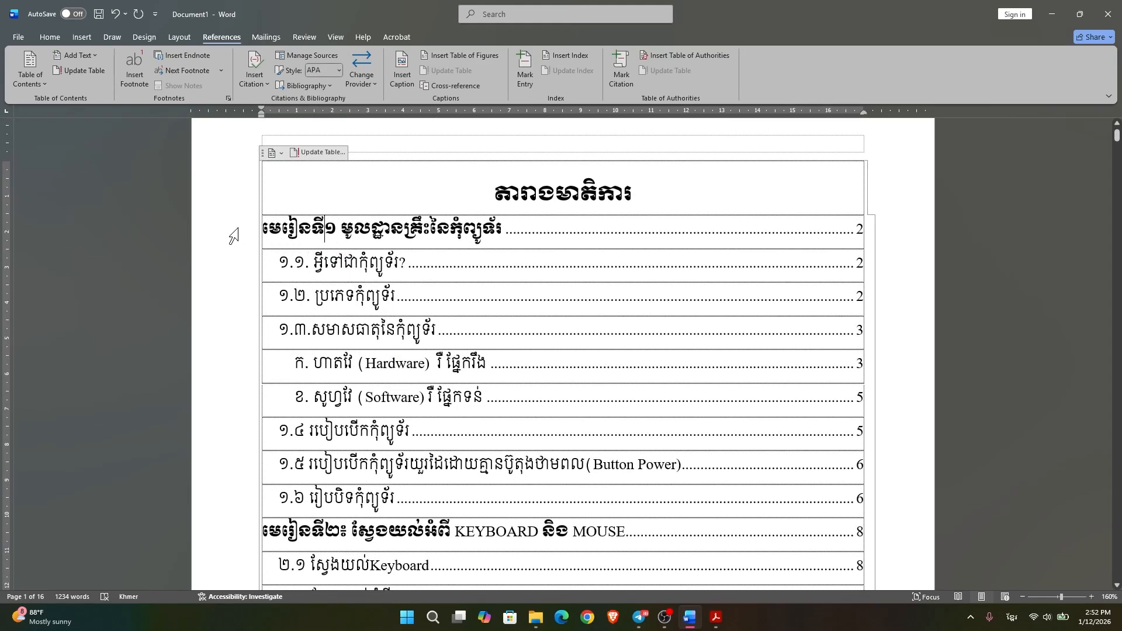
{"action": "left_click_drag", "start_coordinate": [282, 232], "coordinate": [483, 237]}
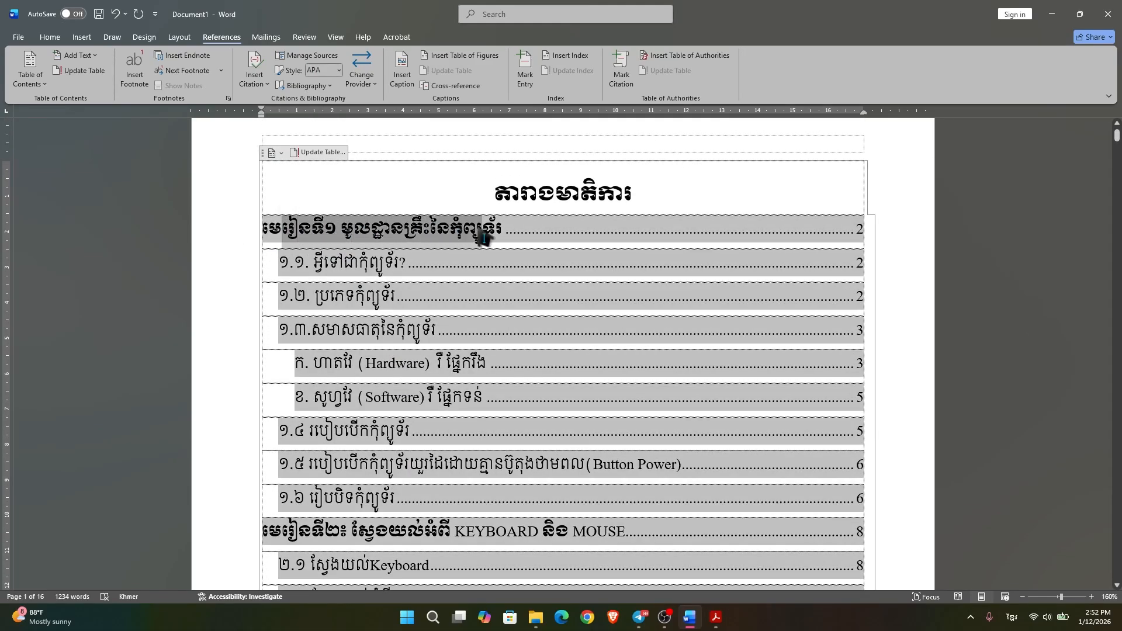
{"action": "left_click", "coordinate": [449, 268]}
{"action": "left_click", "coordinate": [430, 231]}
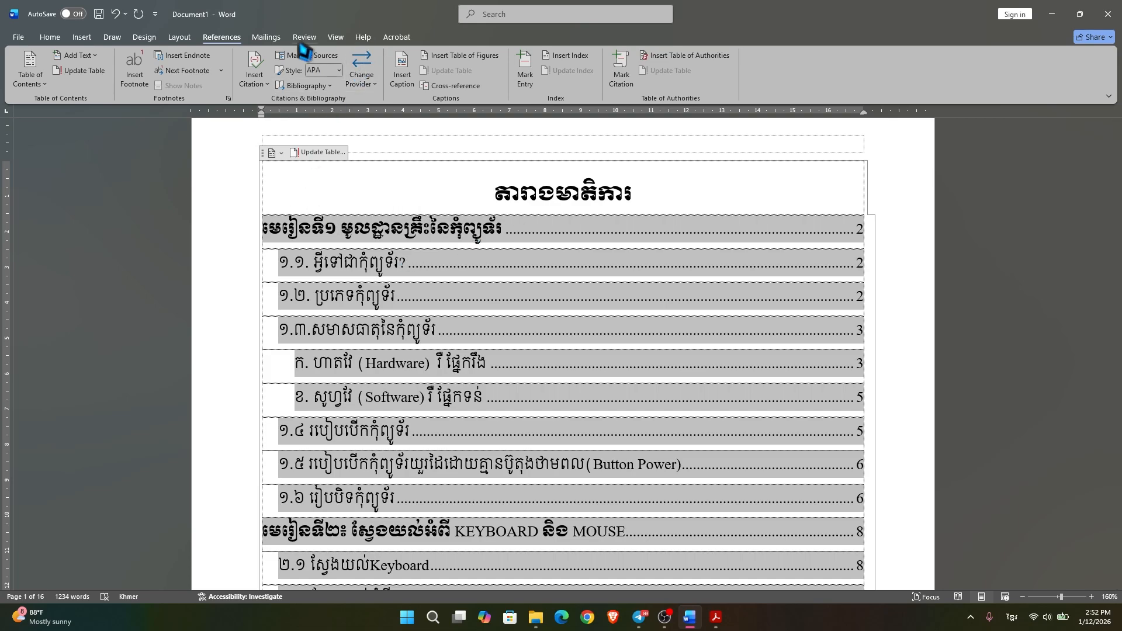
{"action": "left_click", "coordinate": [30, 73]}
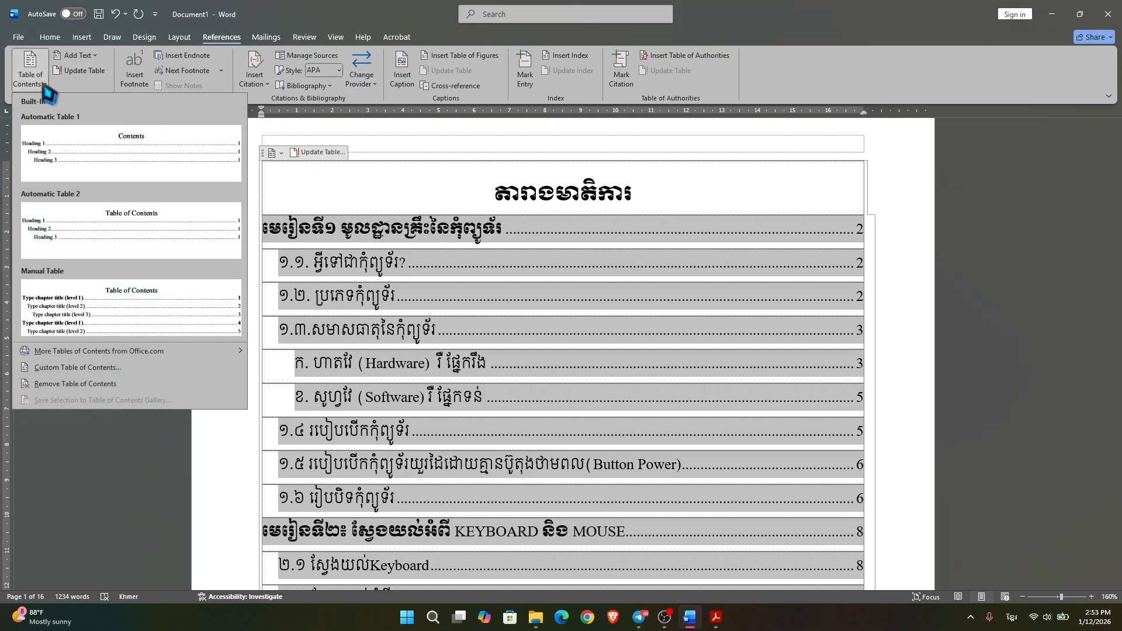
{"action": "left_click", "coordinate": [81, 369]}
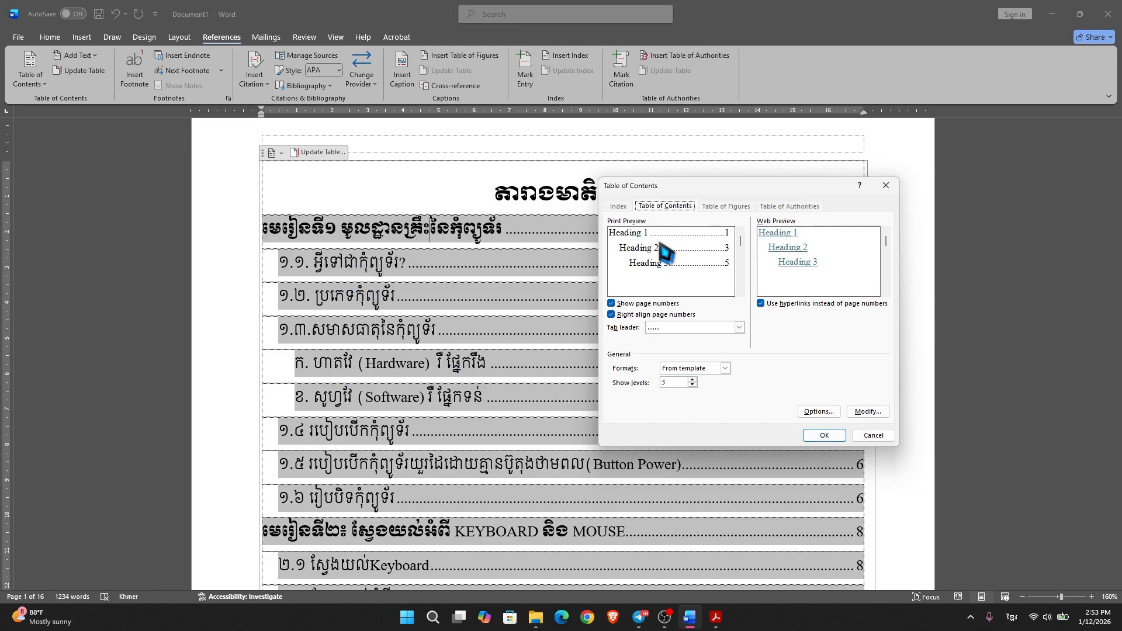
{"action": "left_click_drag", "start_coordinate": [777, 187], "coordinate": [658, 168]}
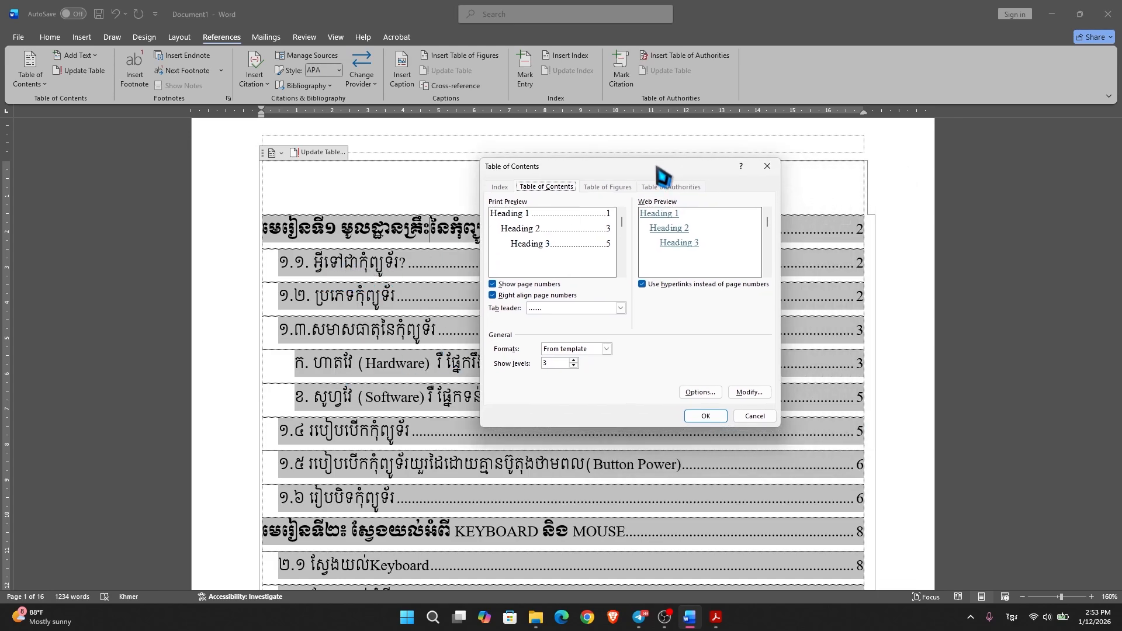
{"action": "left_click", "coordinate": [749, 393]}
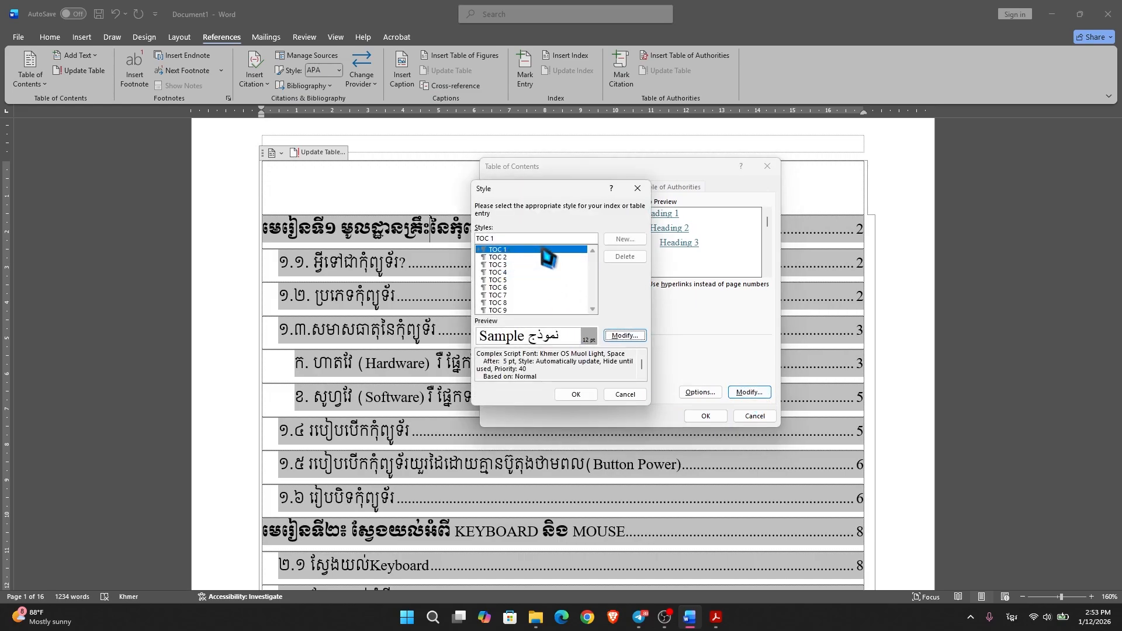
Open the TOC 1 style's font settings and accept Times New Roman with Khmer OS Muol Light, Regular, size 12
{"action": "left_click", "coordinate": [632, 337]}
{"action": "left_click", "coordinate": [432, 439]}
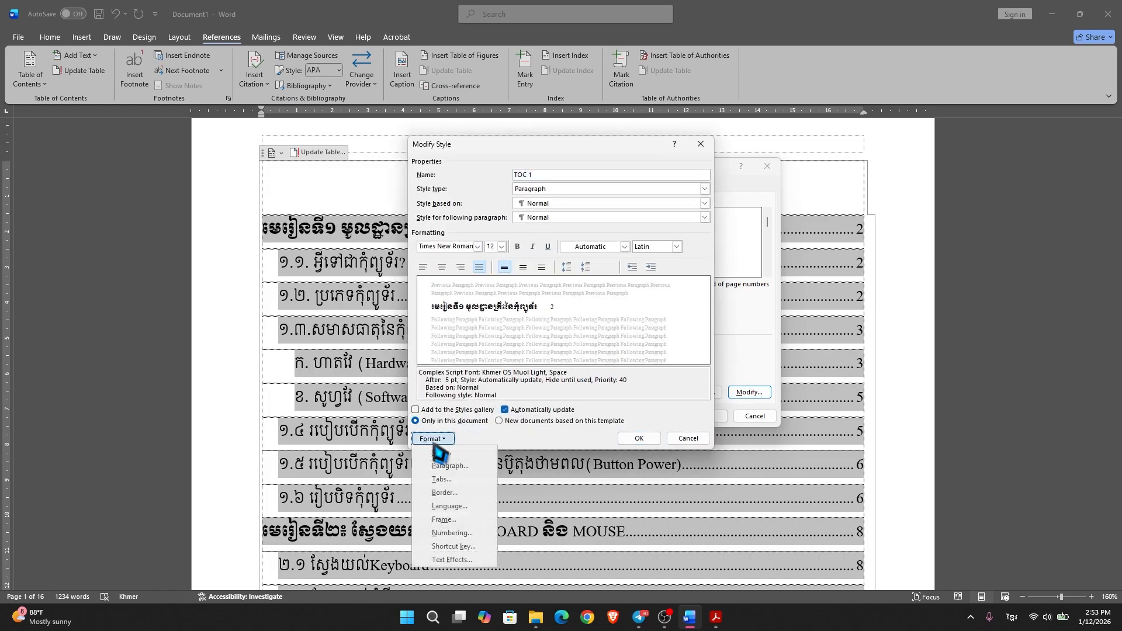
{"action": "left_click", "coordinate": [443, 452]}
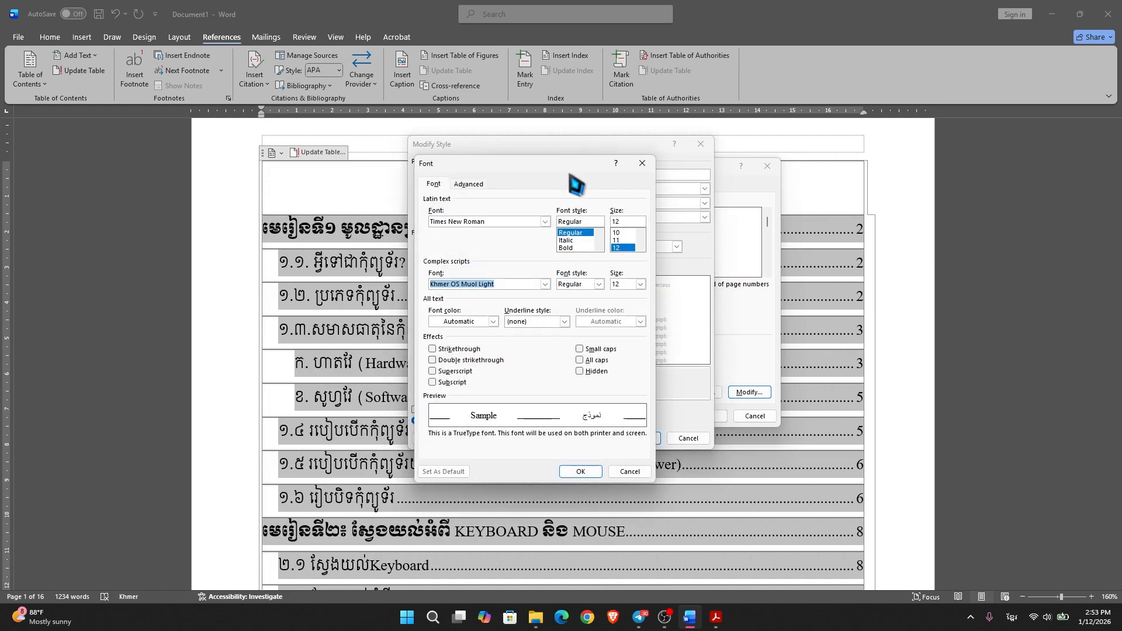
{"action": "left_click_drag", "start_coordinate": [613, 152], "coordinate": [686, 165]}
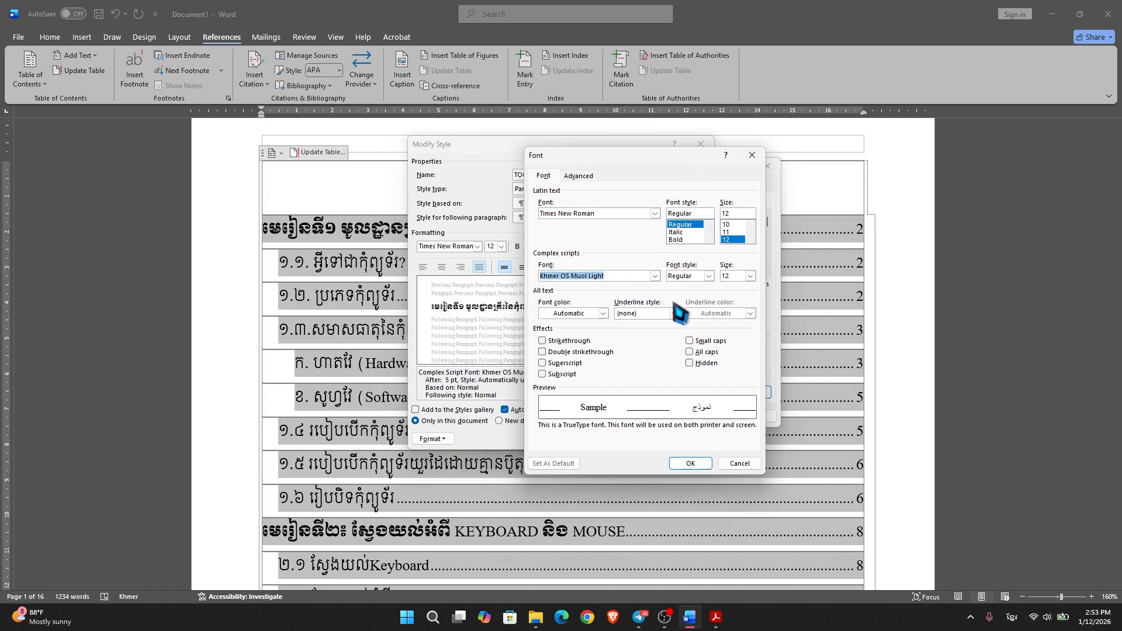
{"action": "left_click", "coordinate": [692, 463]}
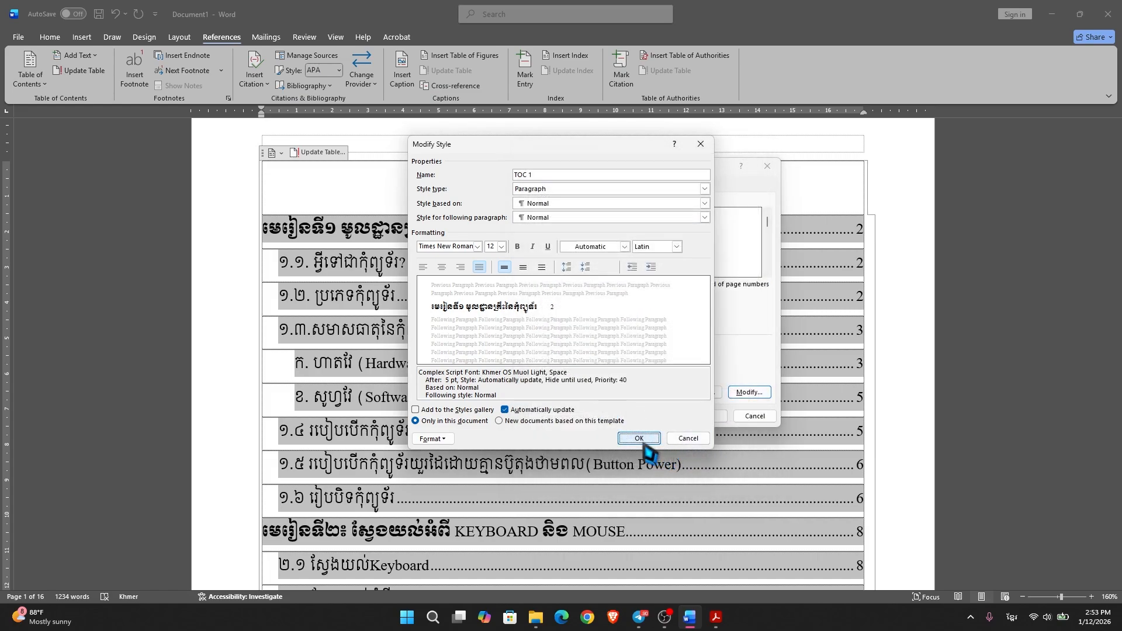
{"action": "left_click", "coordinate": [639, 438]}
Check the TOC 2 and TOC 3 styles, accept the custom settings and replace the existing table of contents
{"action": "left_click", "coordinate": [497, 257]}
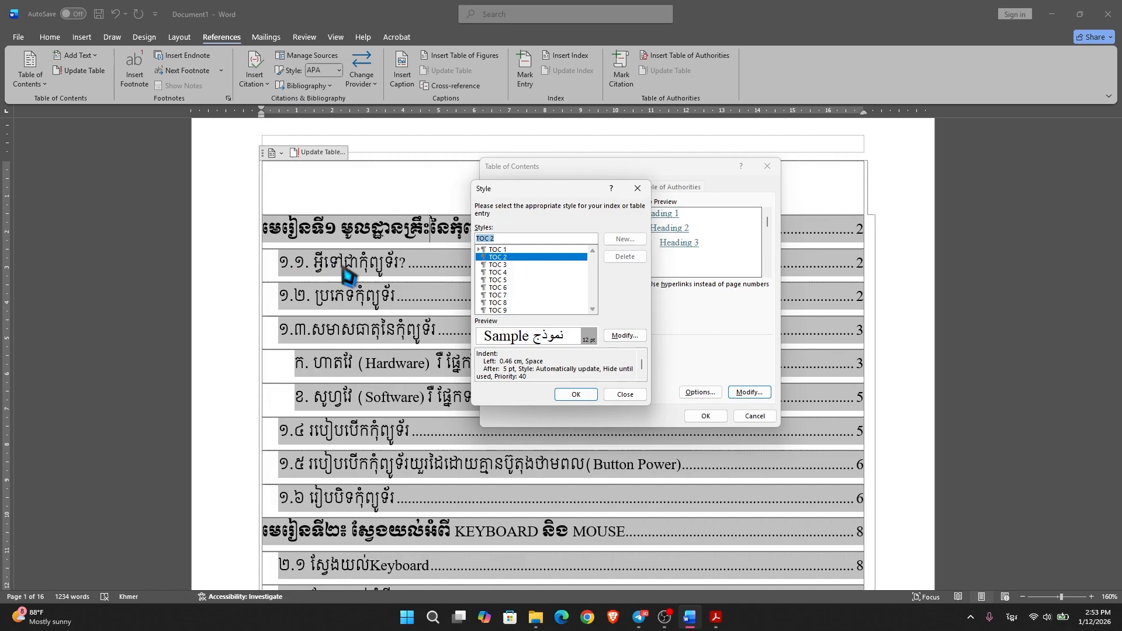
{"action": "left_click", "coordinate": [497, 264]}
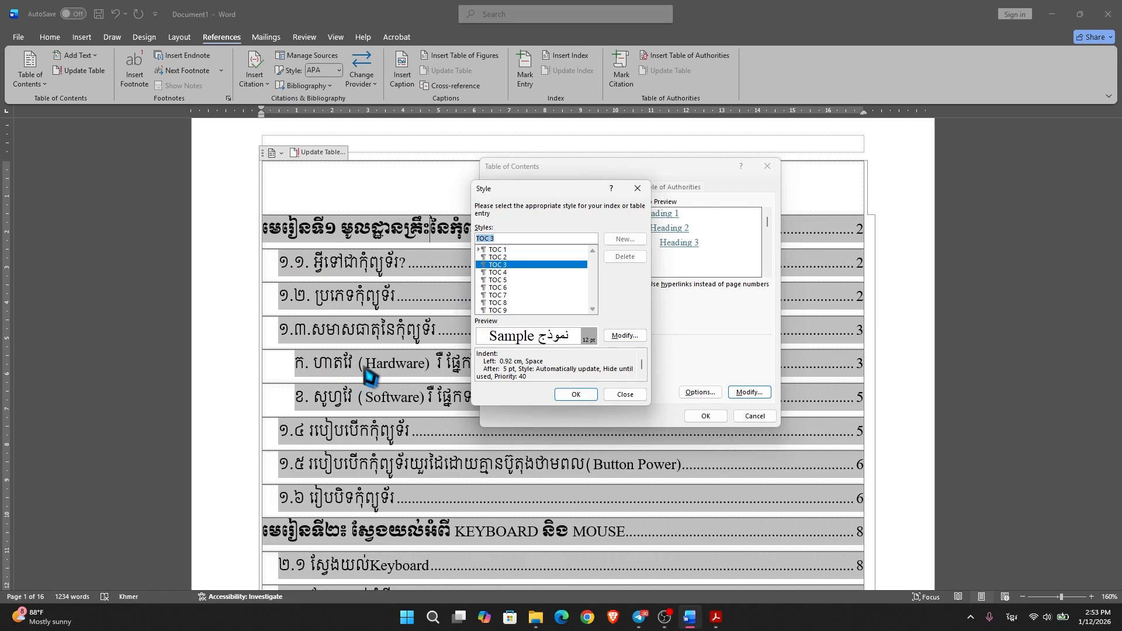
{"action": "left_click", "coordinate": [575, 395]}
{"action": "left_click", "coordinate": [705, 416]}
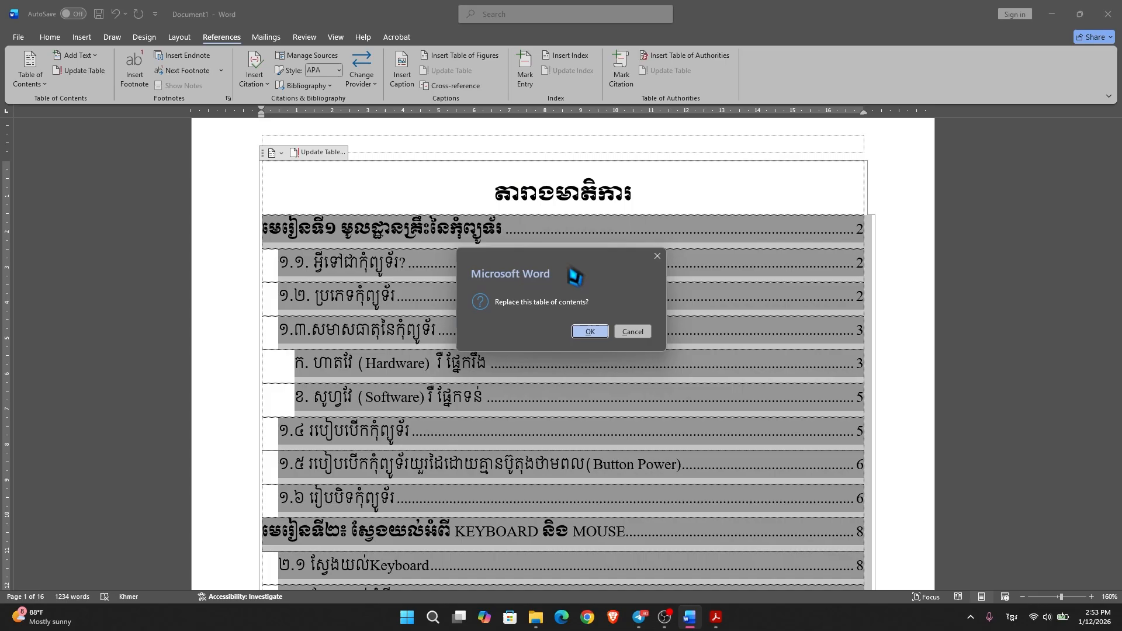
{"action": "left_click", "coordinate": [589, 331]}
Review the replaced table of contents through its last entries and the start of lesson 1 below it
{"action": "scroll", "coordinate": [553, 341], "scroll_direction": "down", "scroll_amount": 10}
{"action": "scroll", "coordinate": [543, 342], "scroll_direction": "up", "scroll_amount": 12}
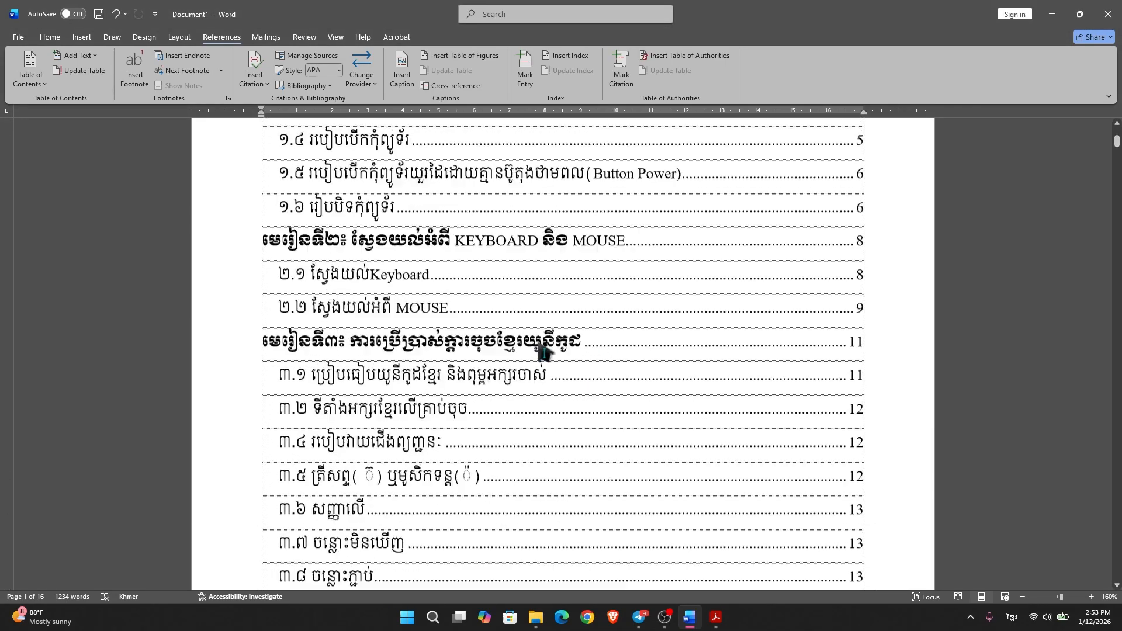
{"action": "scroll", "coordinate": [541, 346], "scroll_direction": "down", "scroll_amount": 15}
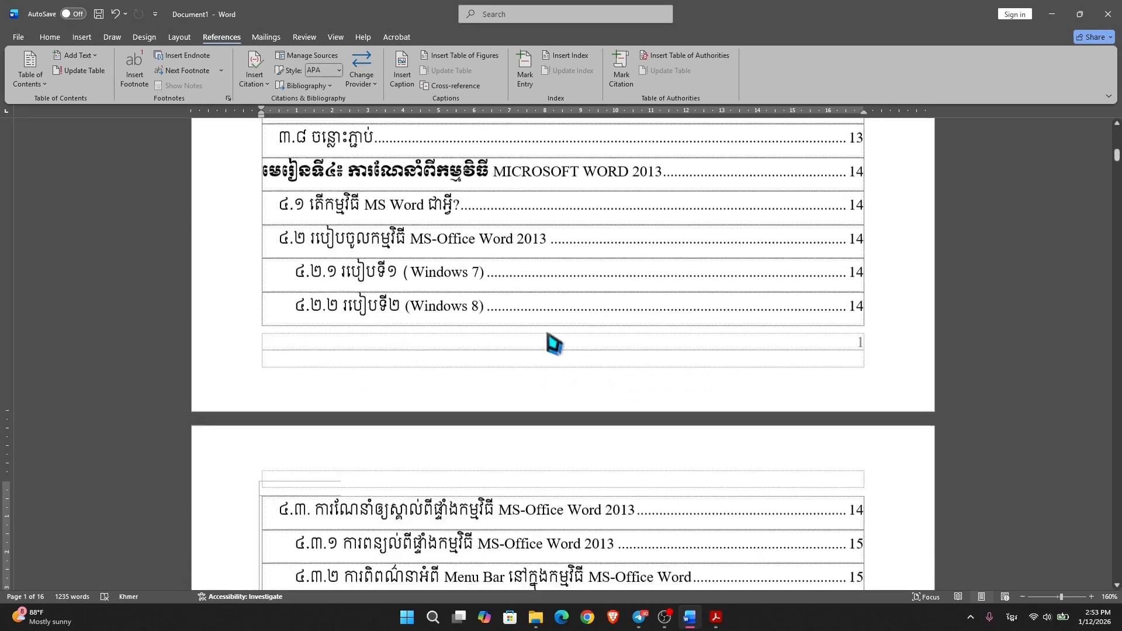
{"action": "scroll", "coordinate": [554, 341], "scroll_direction": "down", "scroll_amount": 5}
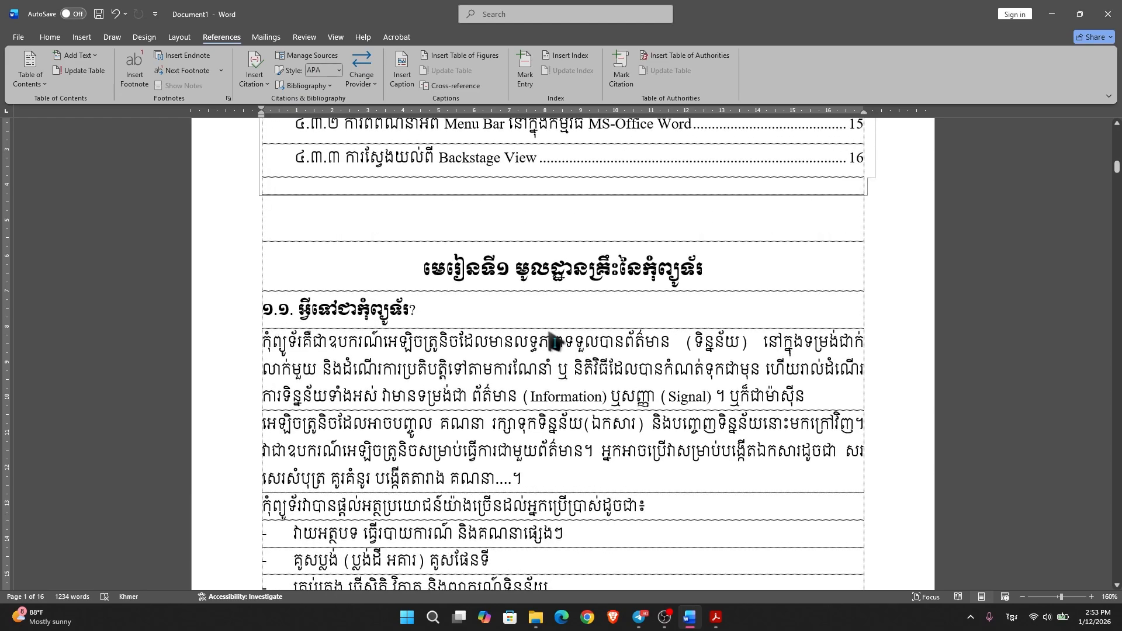
{"action": "scroll", "coordinate": [554, 342], "scroll_direction": "up", "scroll_amount": 3}
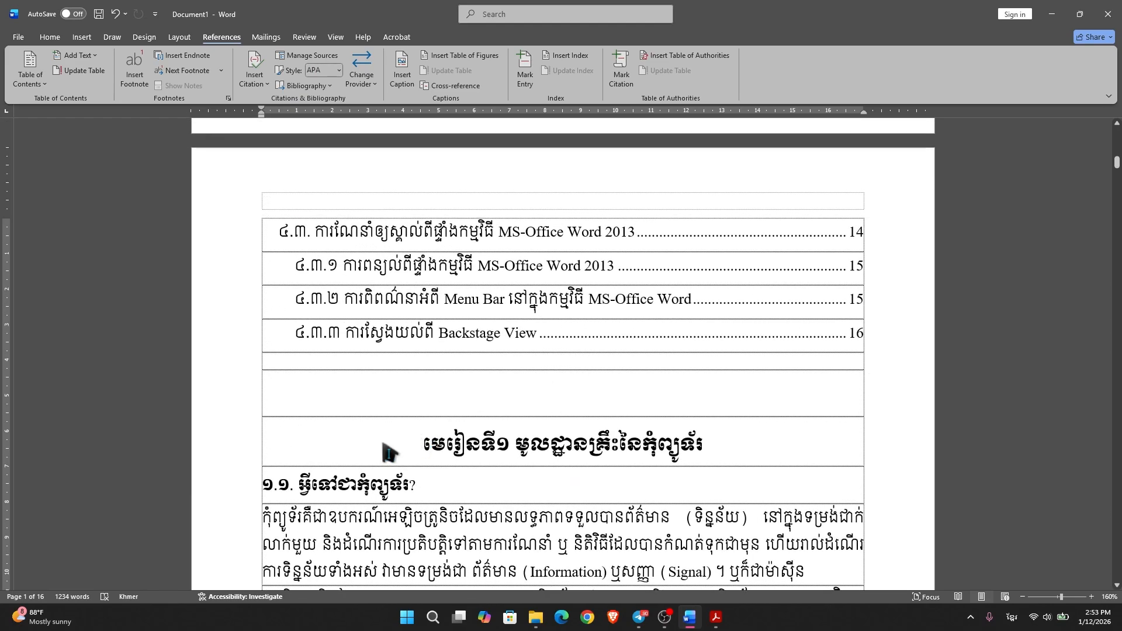
{"action": "scroll", "coordinate": [382, 442], "scroll_direction": "up", "scroll_amount": 3}
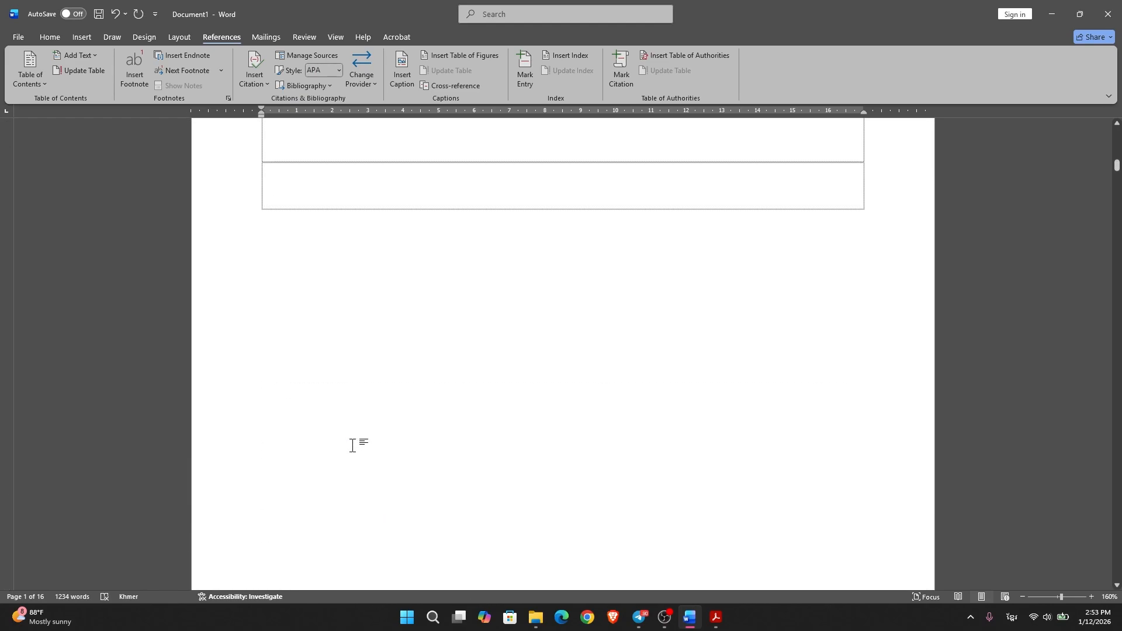